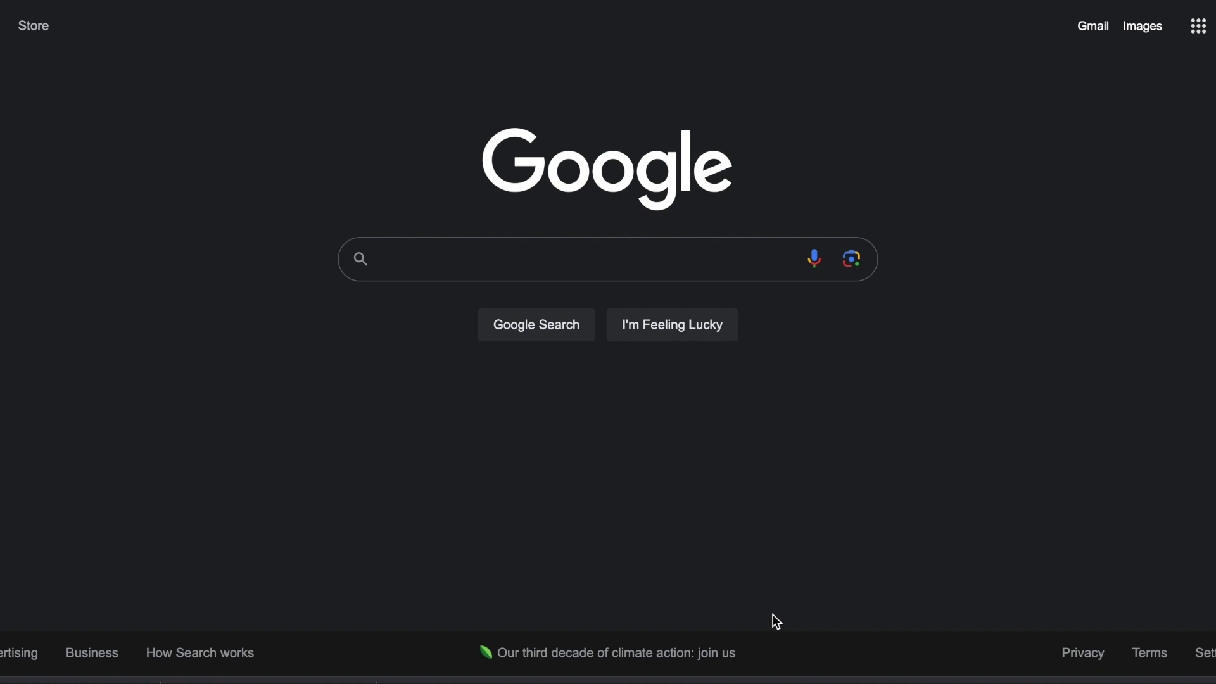
# Step: Search Google for 'SIN canada' and open the Canada.ca Social Insurance Number – Overview result
pyautogui.write('SIN ca')
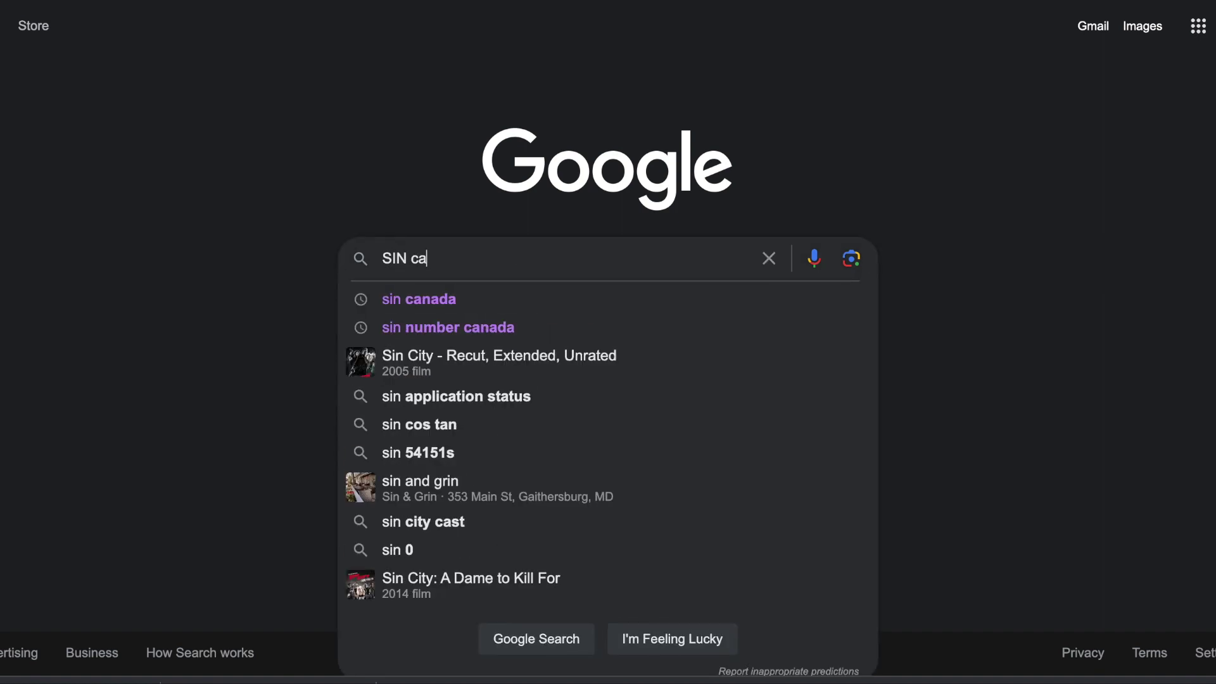
pyautogui.write('nada')
pyautogui.press('Return')
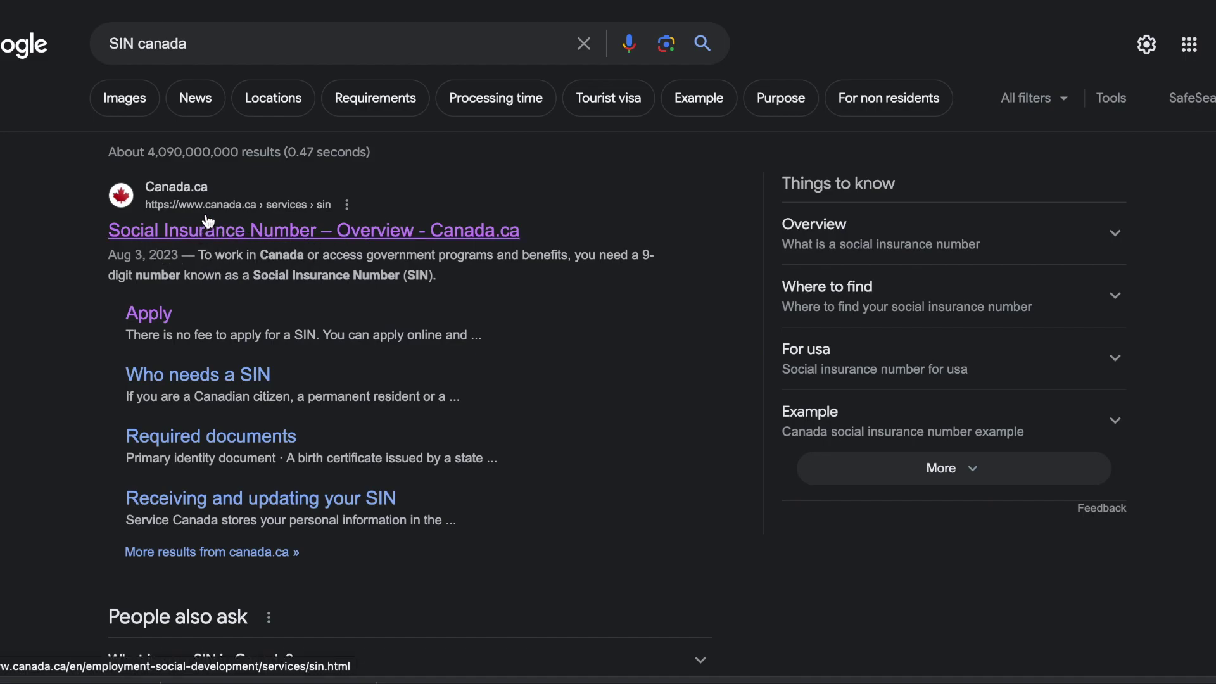
pyautogui.click(250, 233)
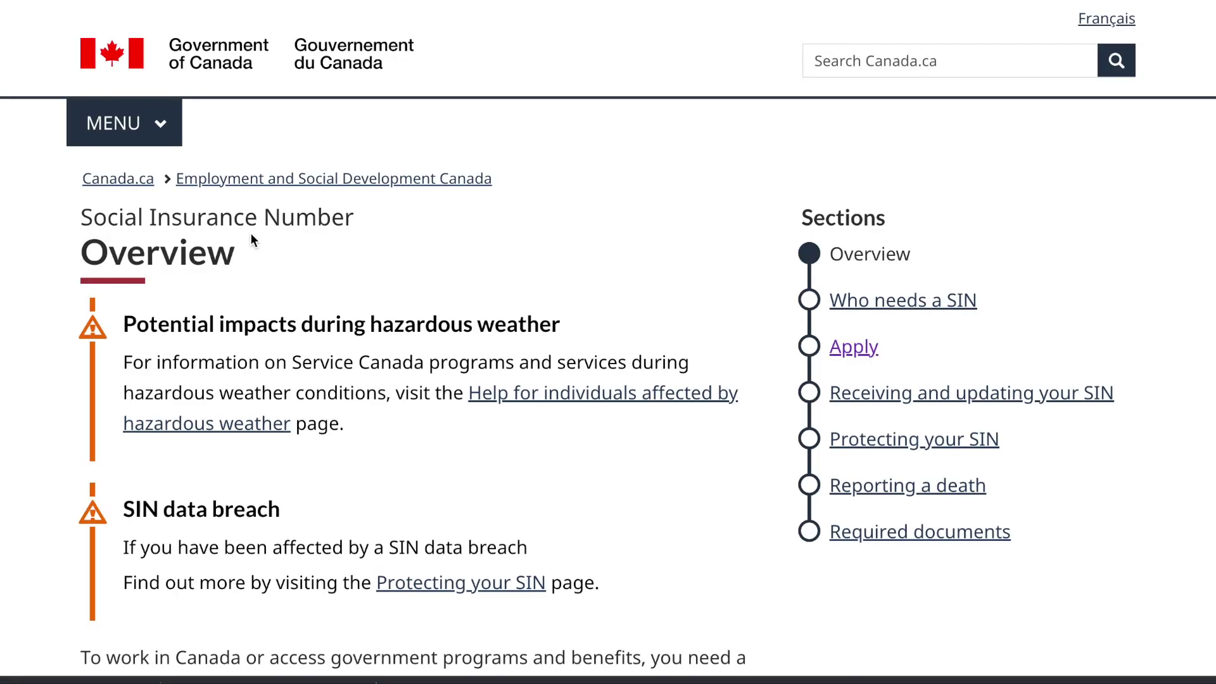
pyautogui.scroll(-1, 346, 402)
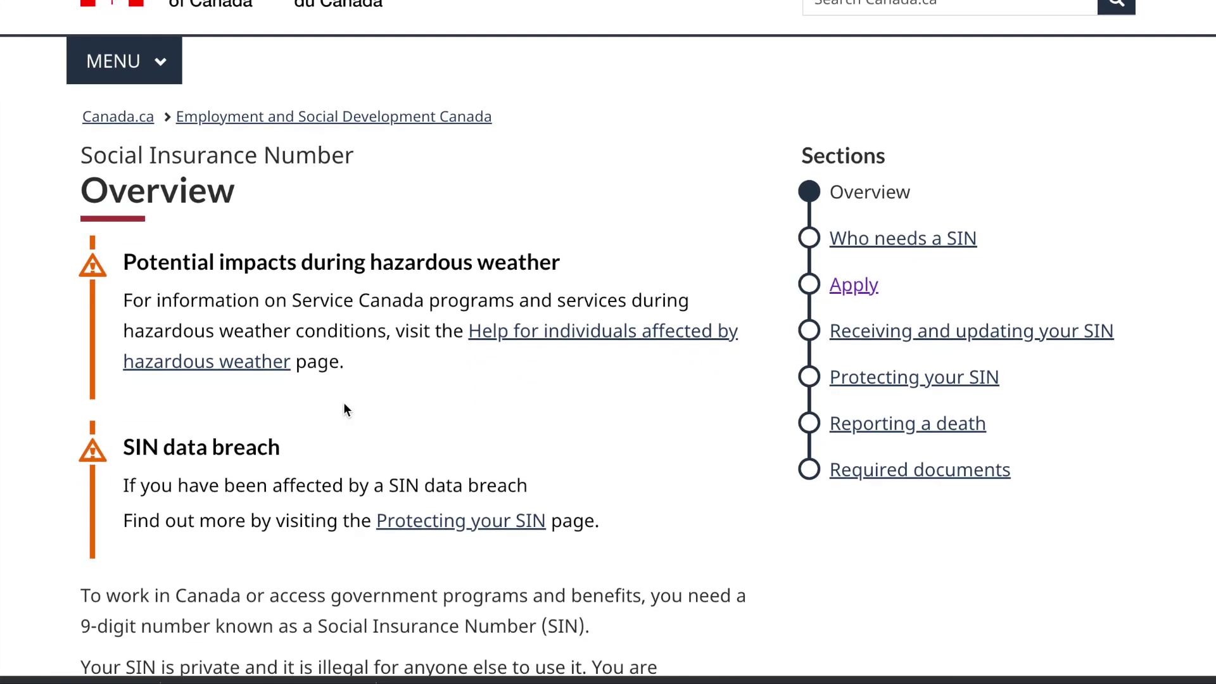
pyautogui.scroll(-6, 330, 440)
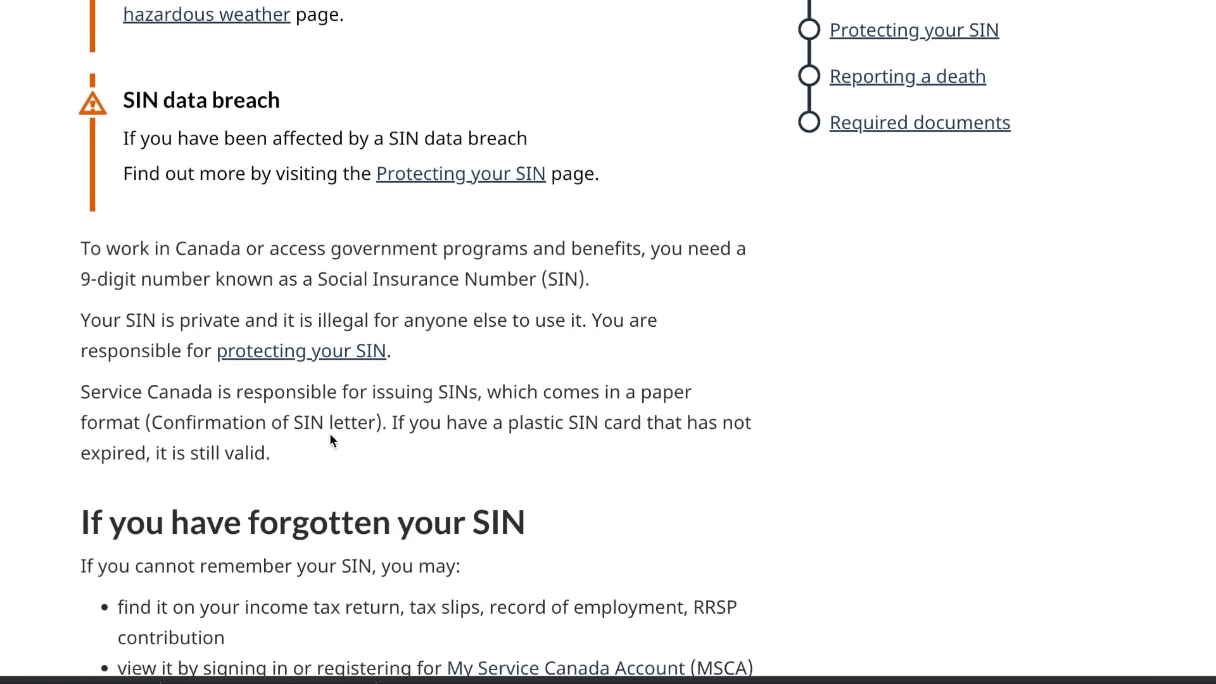
pyautogui.scroll(3, 331, 440)
pyautogui.scroll(2, 330, 436)
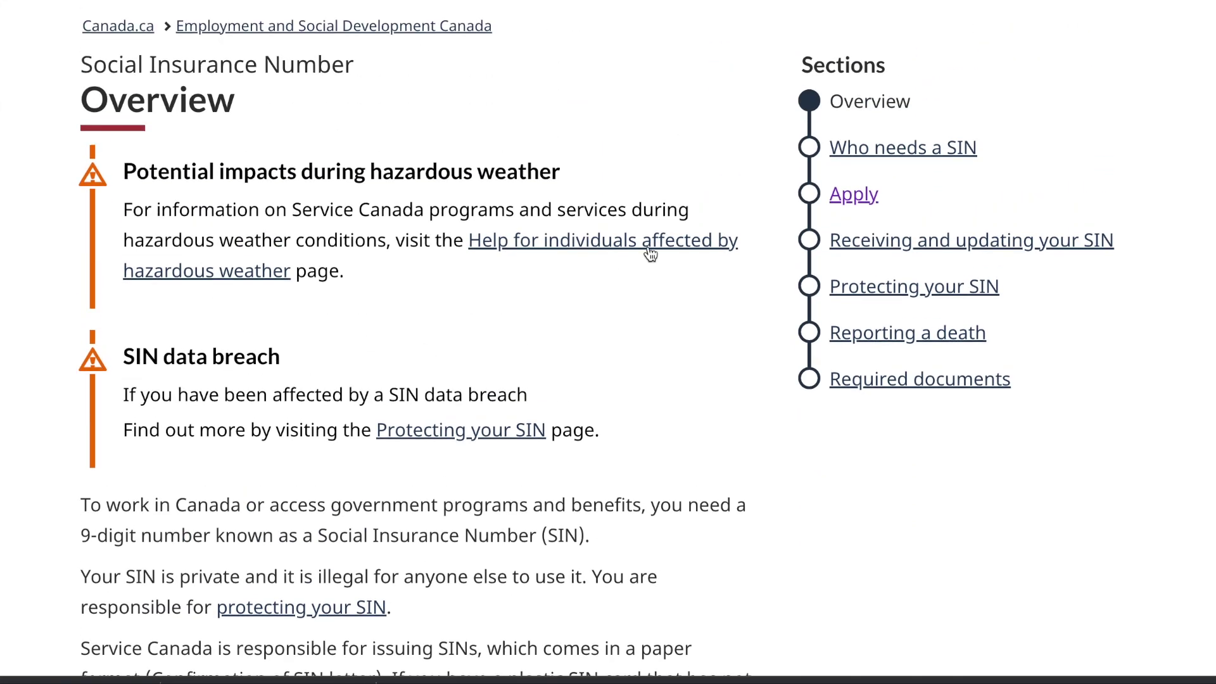
# Step: Go to the SIN Apply section and scroll down to the 'Apply for a SIN' scenario options
pyautogui.click(864, 199)
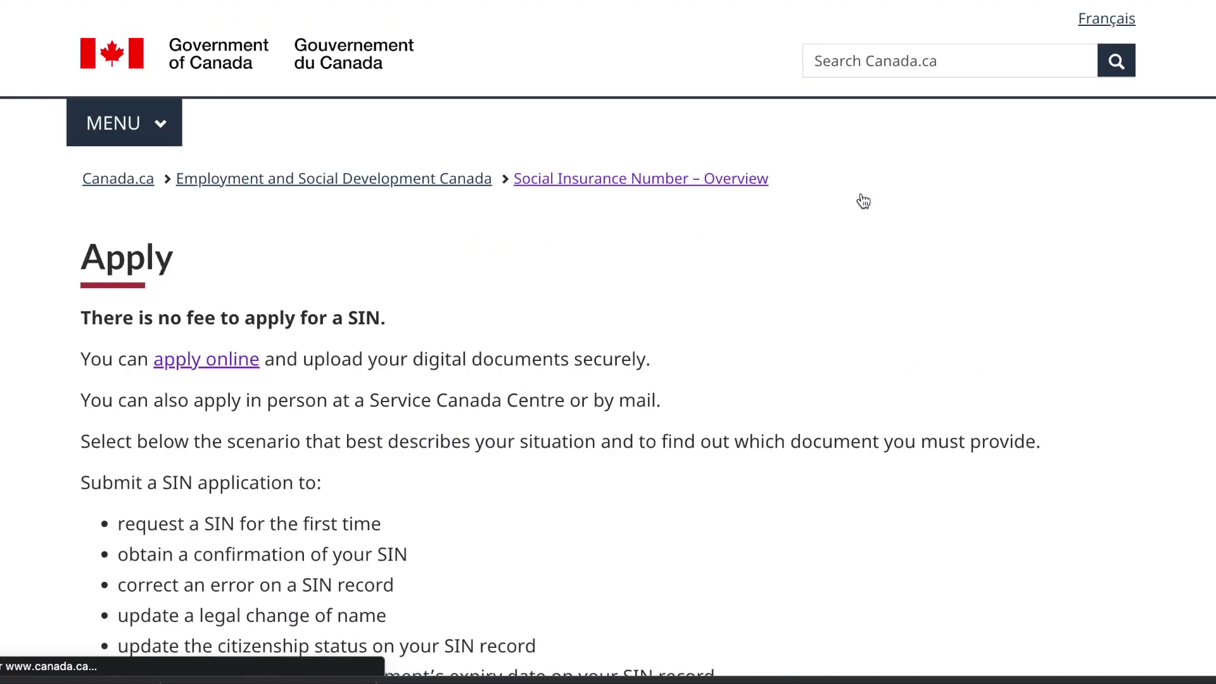
pyautogui.scroll(-2, 638, 315)
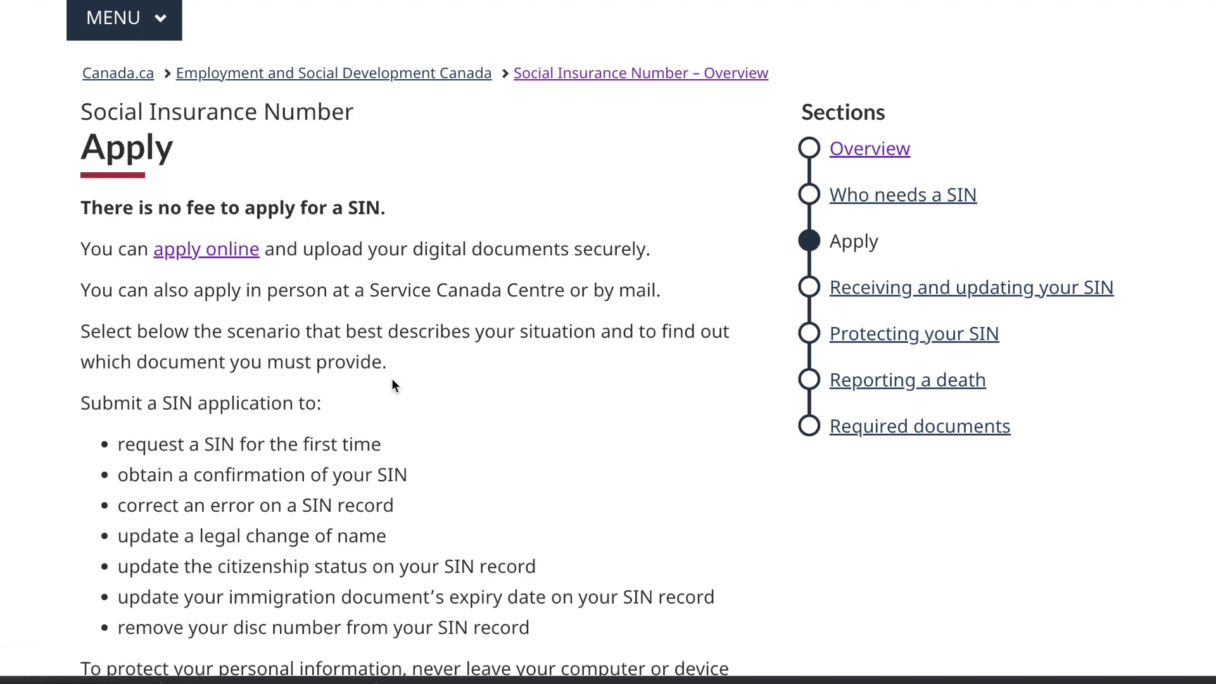
pyautogui.scroll(-7, 392, 383)
pyautogui.scroll(-13, 392, 379)
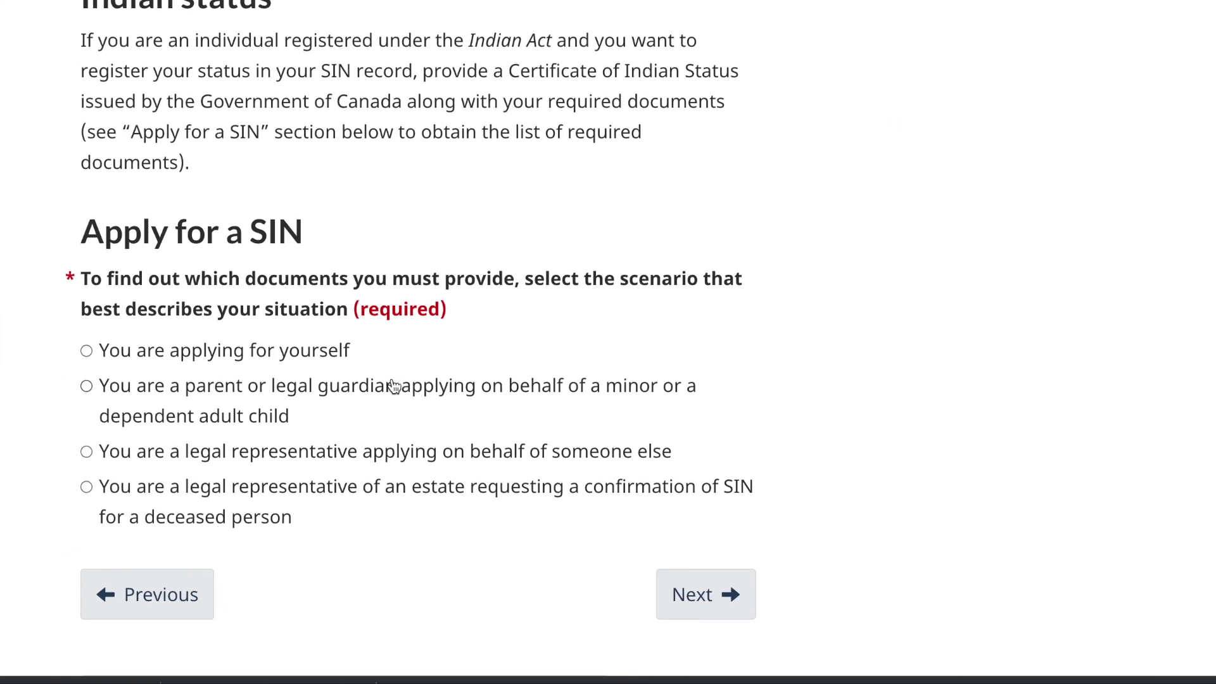
pyautogui.scroll(-1, 392, 383)
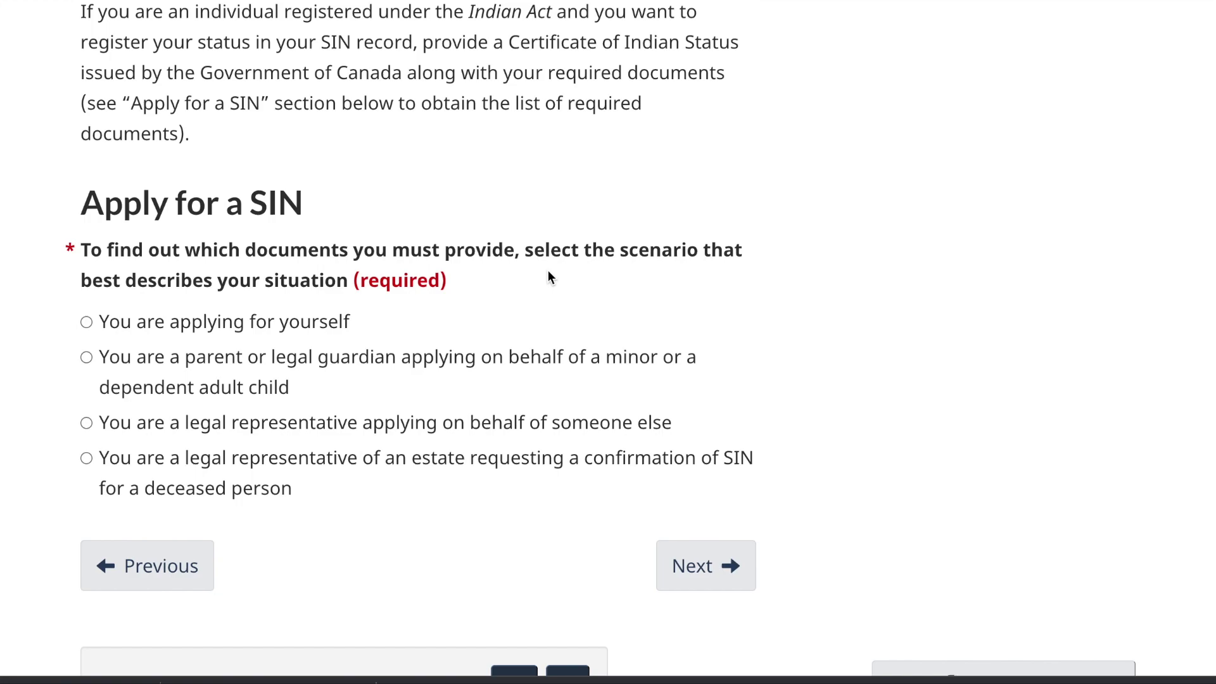
# Step: Choose 'You are applying for yourself', 'You are a temporary resident' and 'Online' to show required documents
pyautogui.click(88, 324)
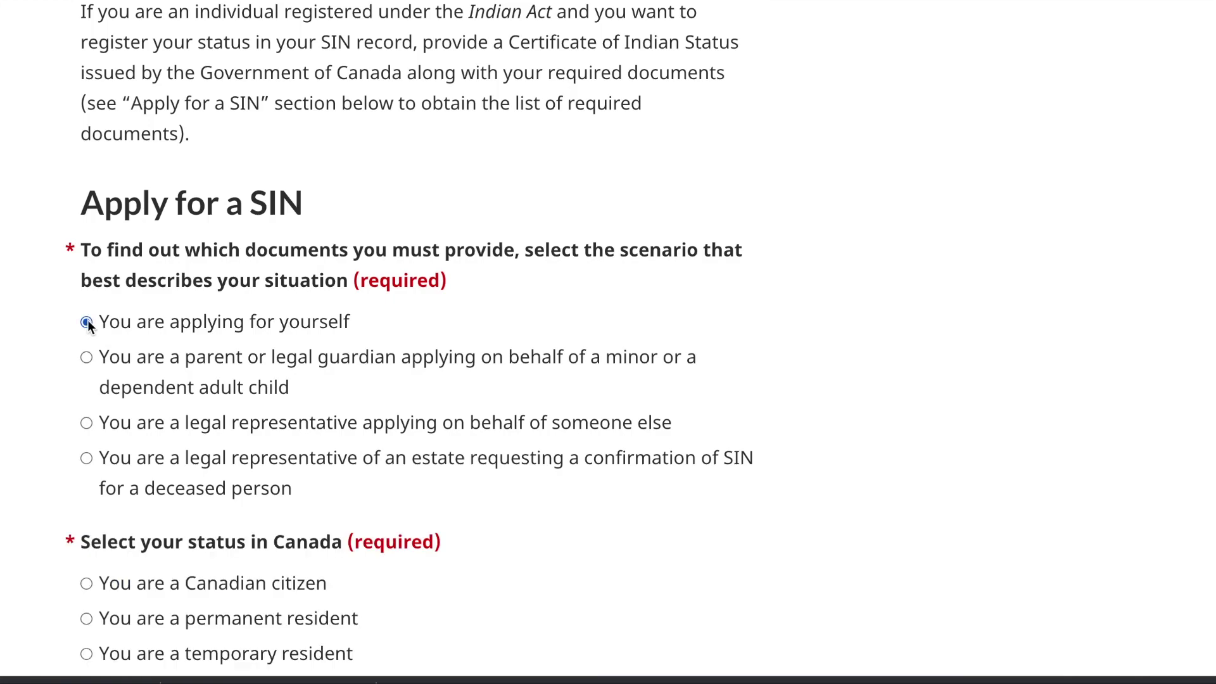
pyautogui.scroll(-4, 728, 507)
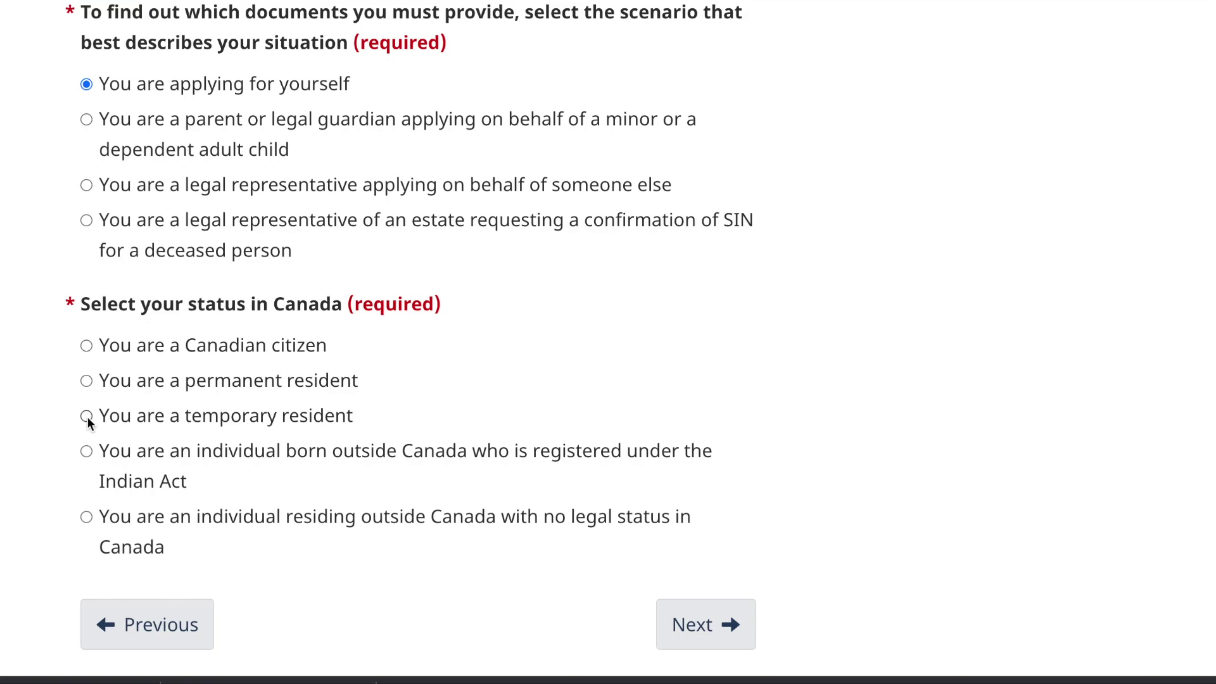
pyautogui.click(87, 417)
pyautogui.scroll(-5, 348, 535)
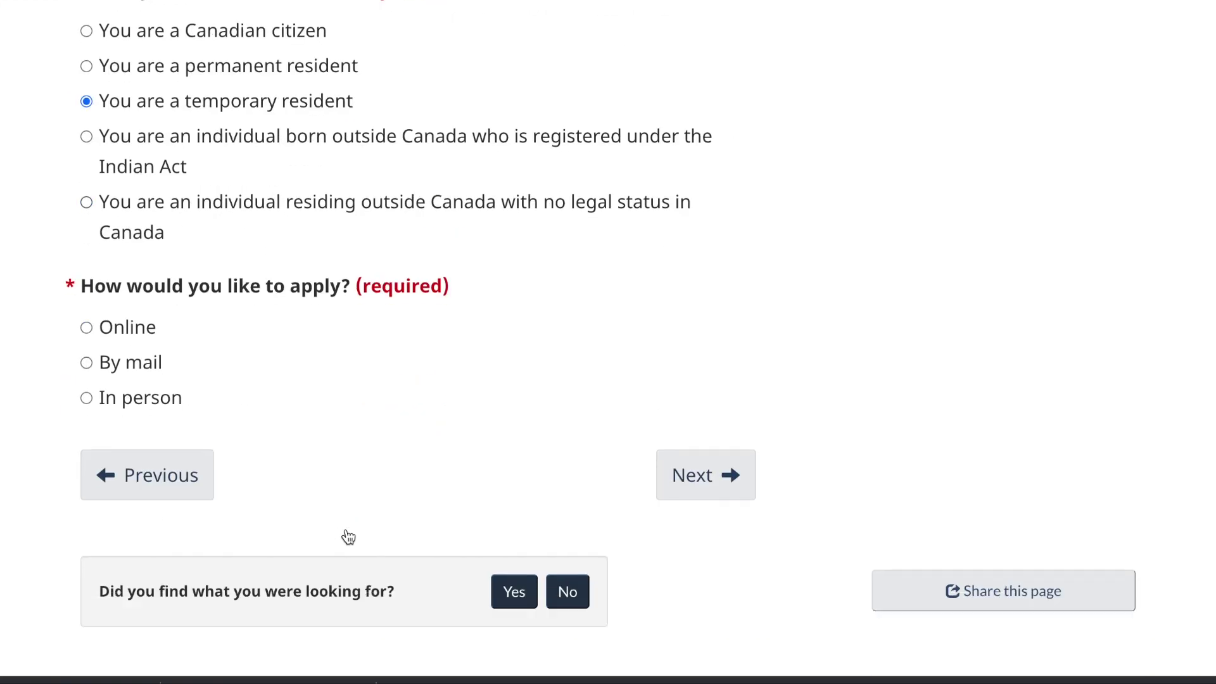
pyautogui.scroll(2, 225, 239)
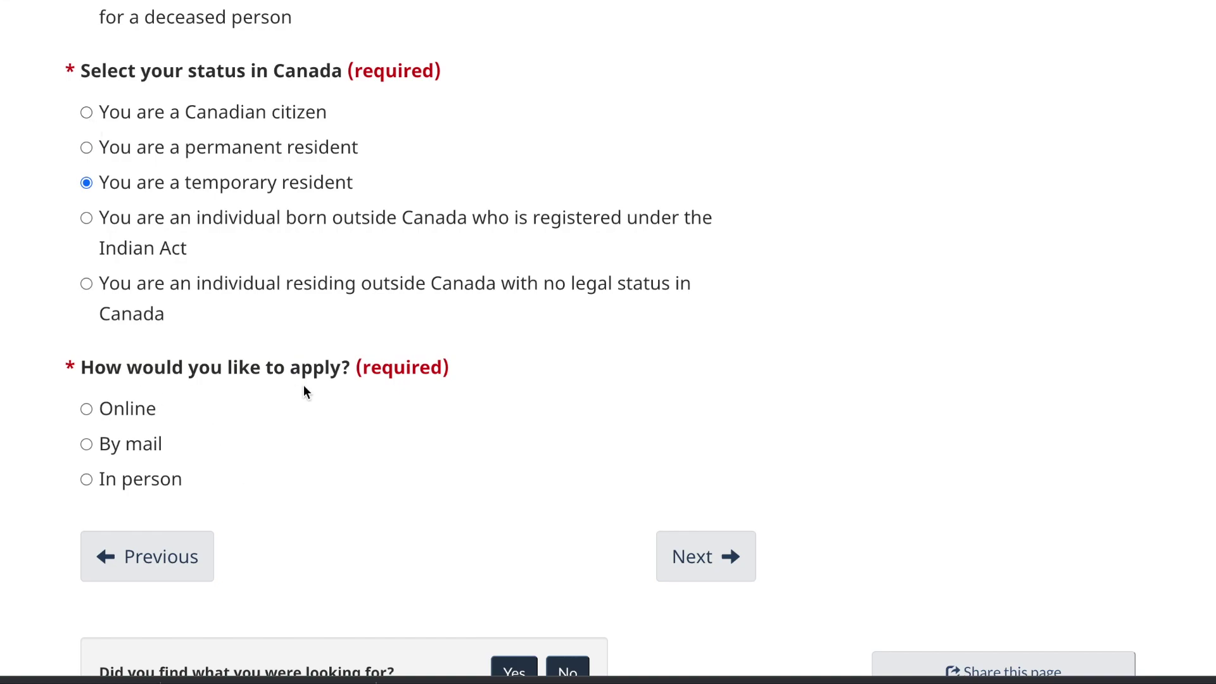
pyautogui.click(86, 410)
pyautogui.scroll(-5, 442, 502)
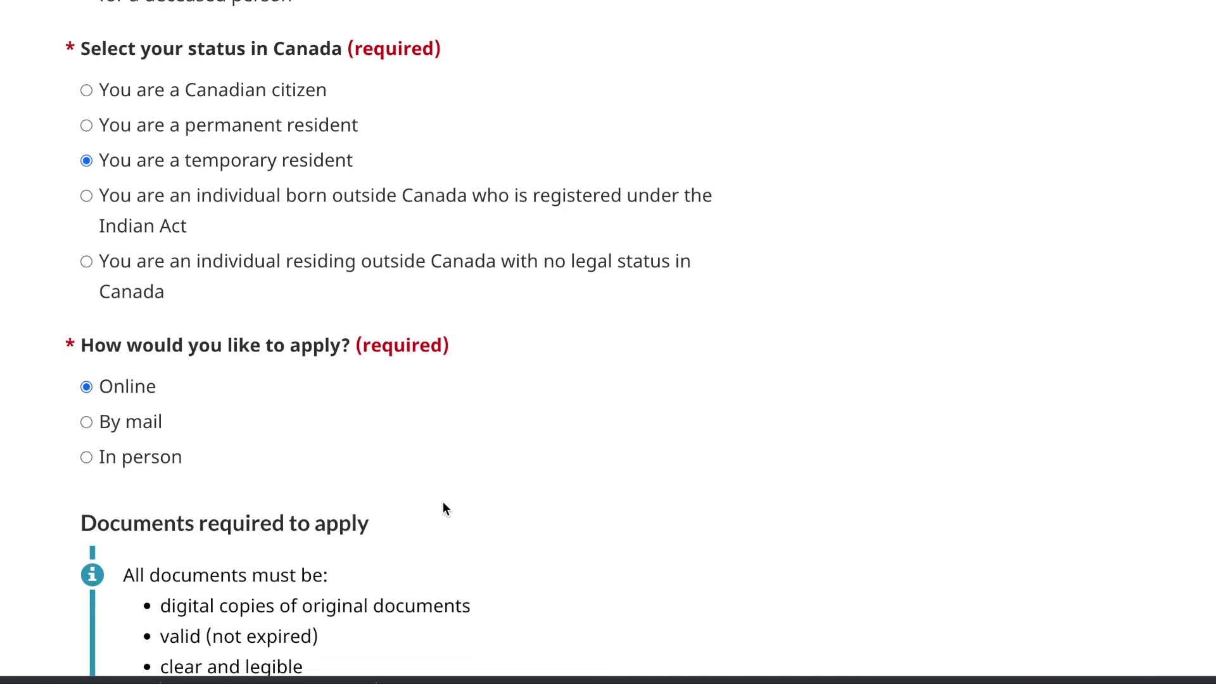
pyautogui.scroll(-2, 442, 501)
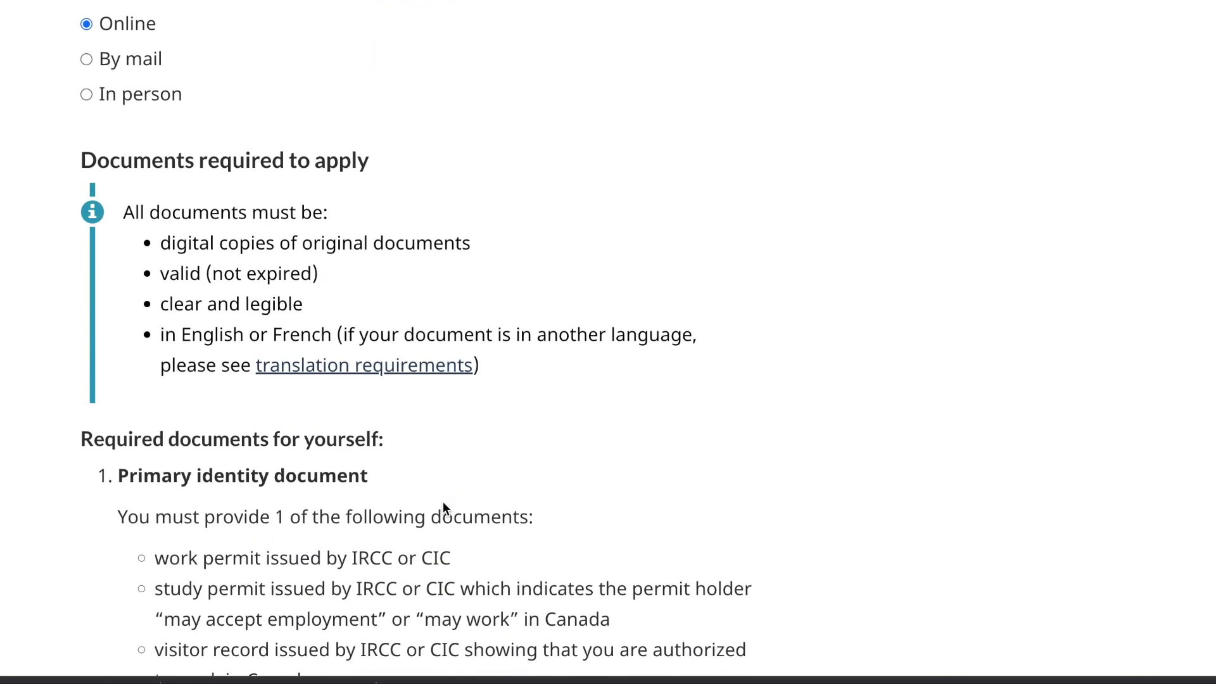
pyautogui.scroll(-2, 443, 501)
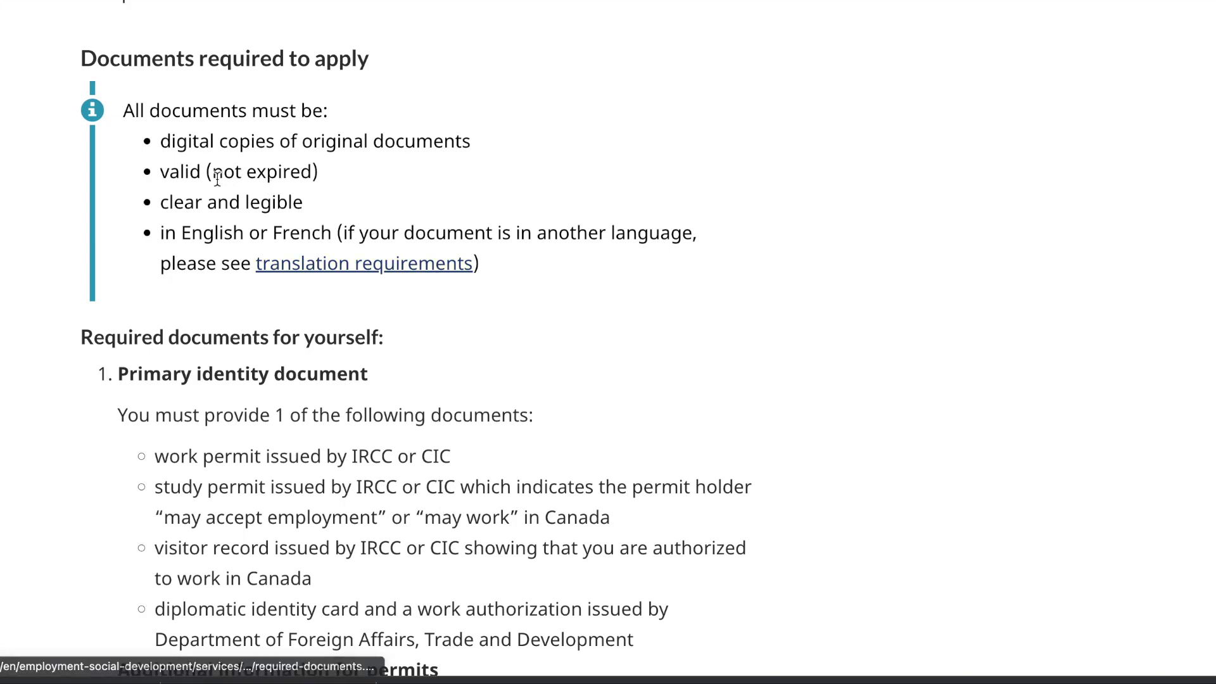
pyautogui.scroll(-1, 218, 179)
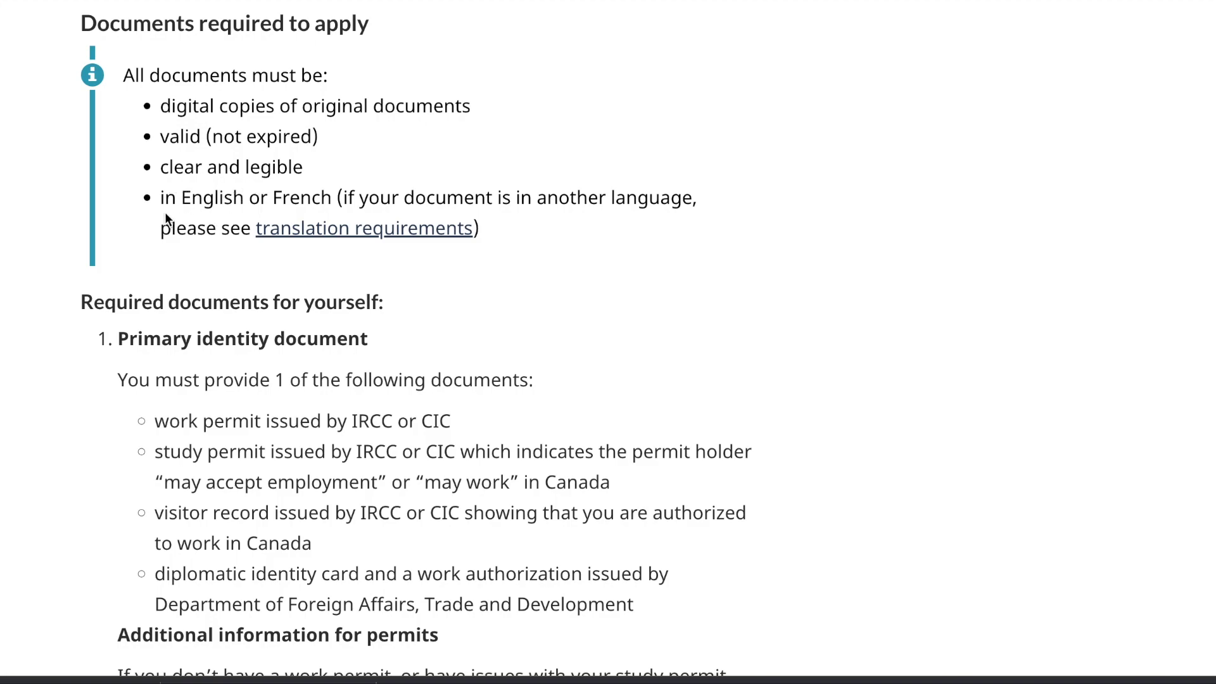
pyautogui.scroll(-3, 380, 253)
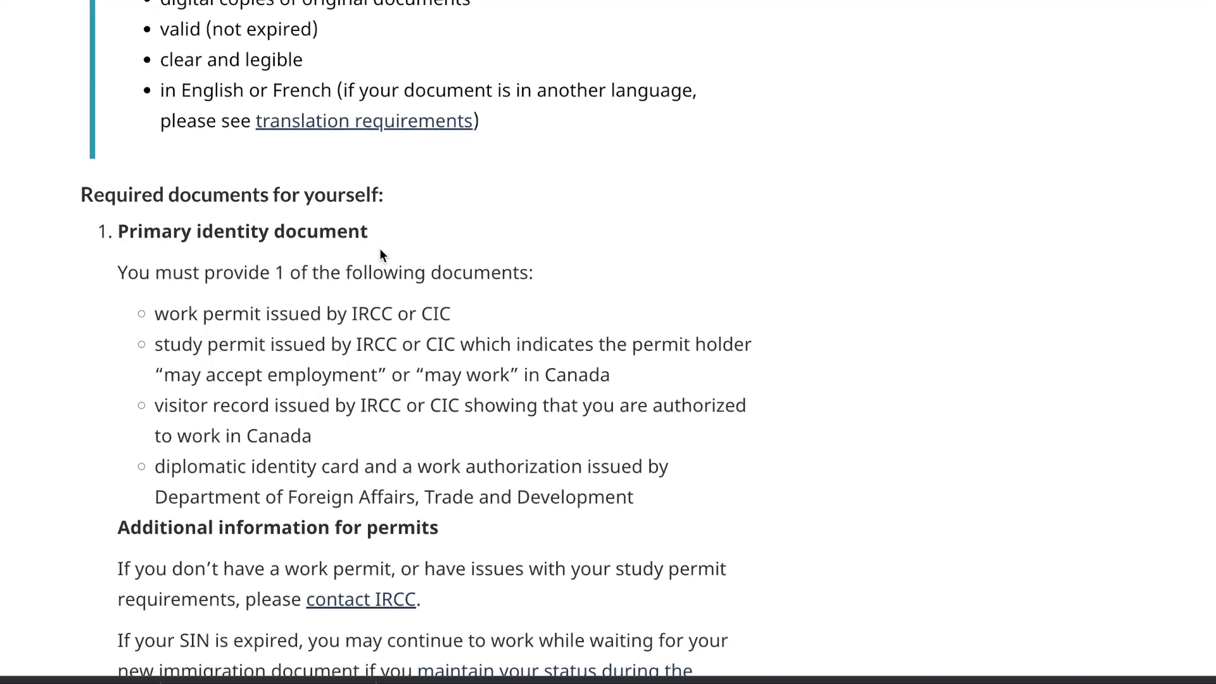
pyautogui.scroll(-1, 380, 251)
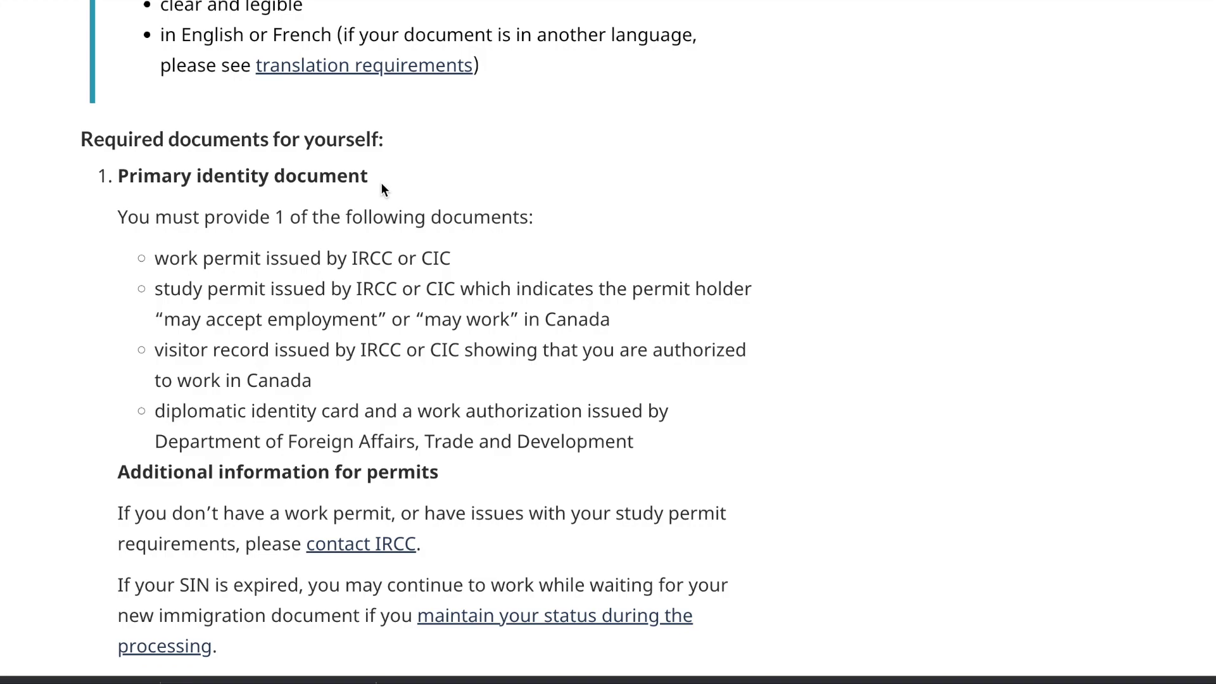
pyautogui.scroll(-1, 281, 277)
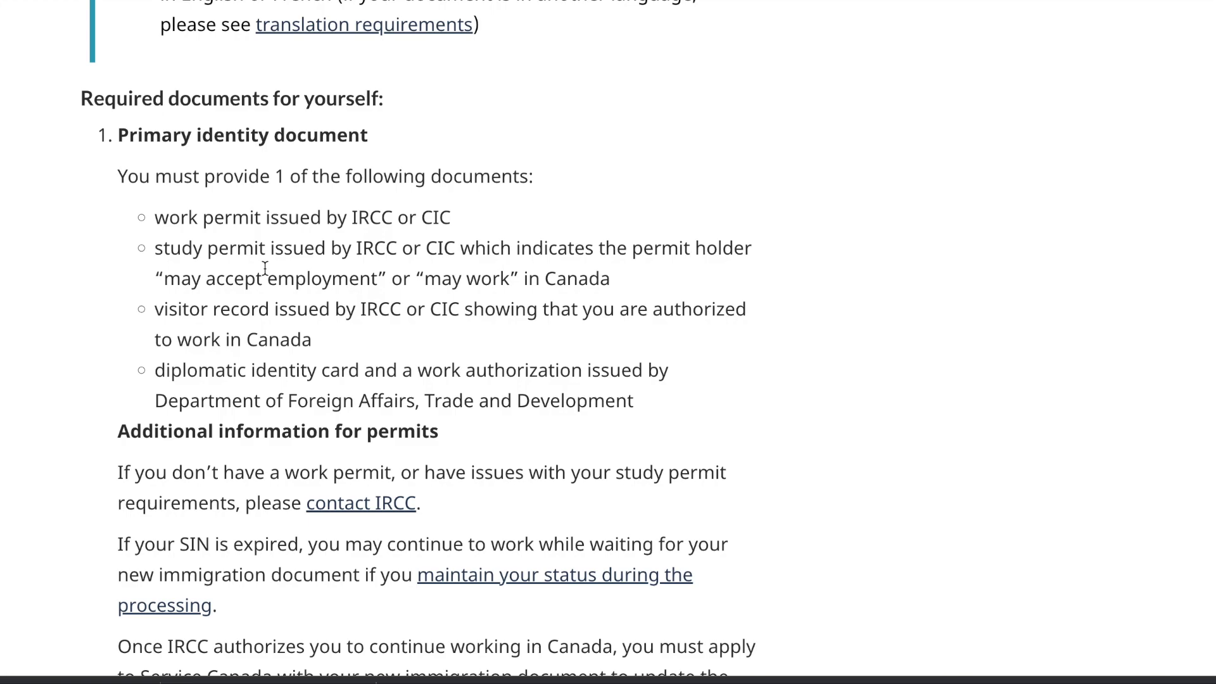
pyautogui.scroll(-3, 264, 268)
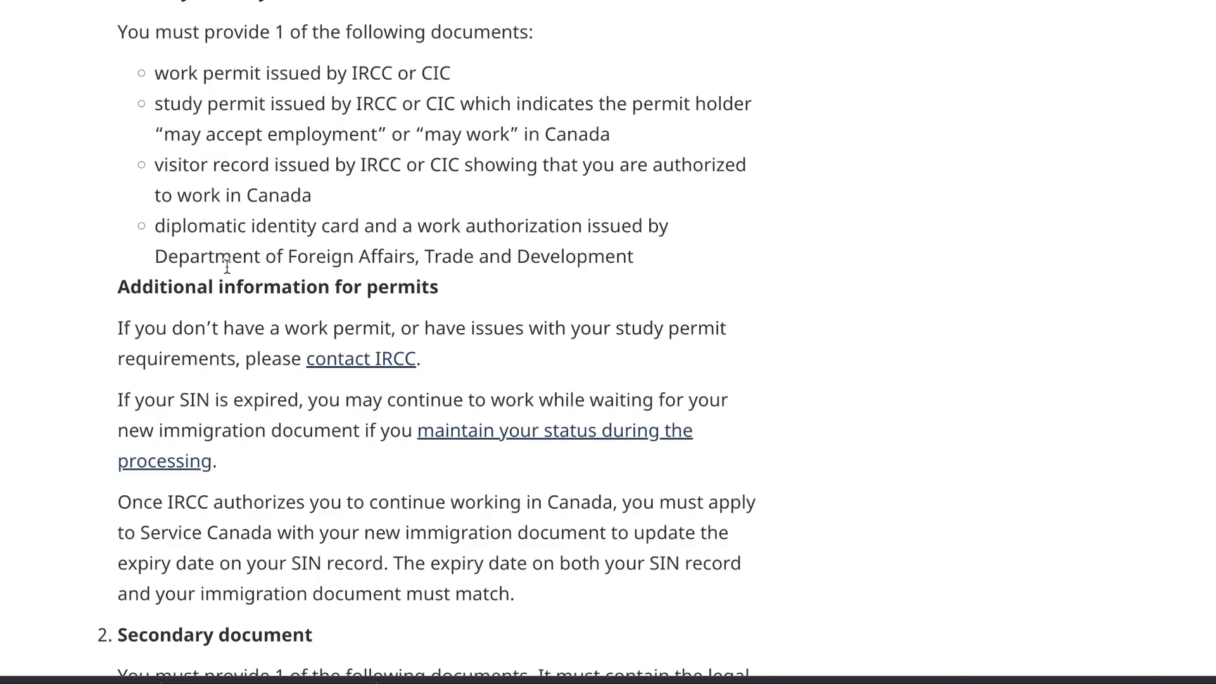
pyautogui.scroll(-4, 226, 266)
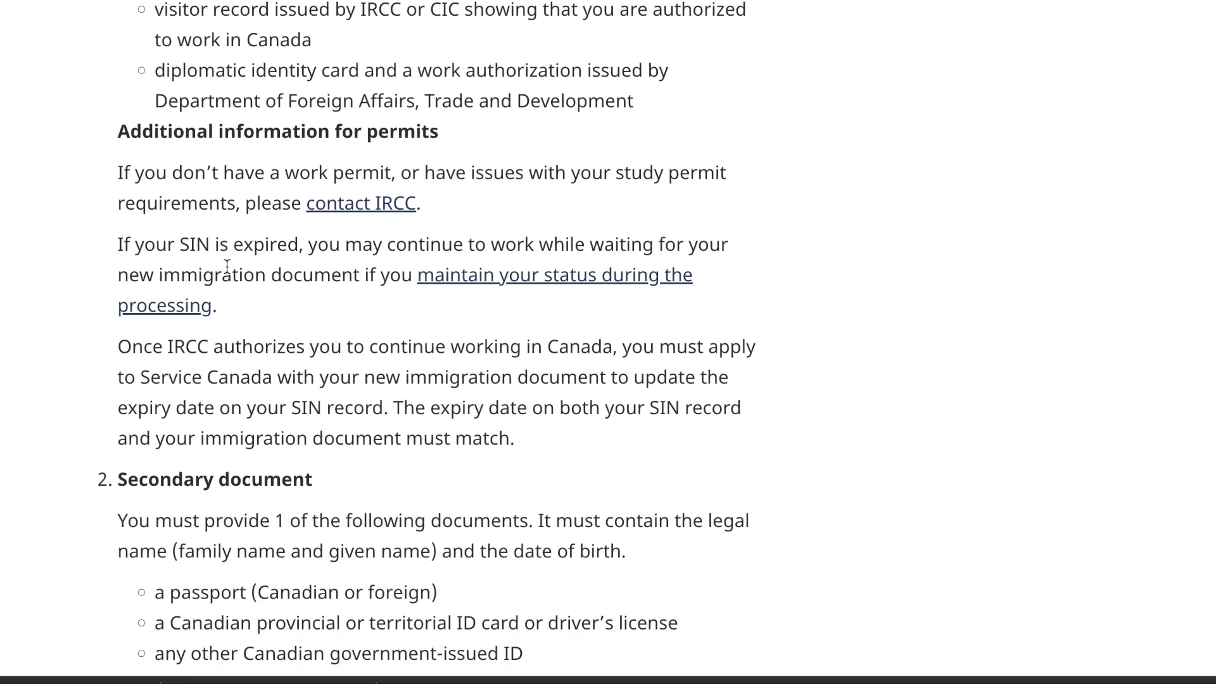
pyautogui.scroll(-4, 220, 467)
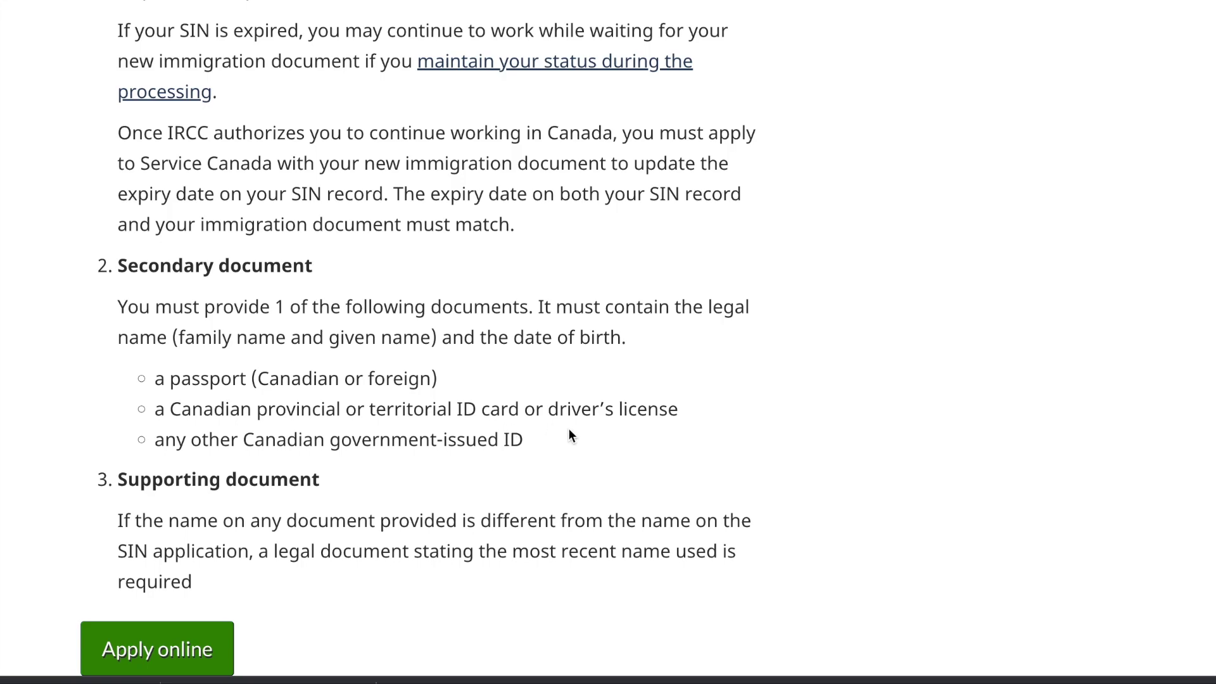
pyautogui.scroll(-1, 569, 432)
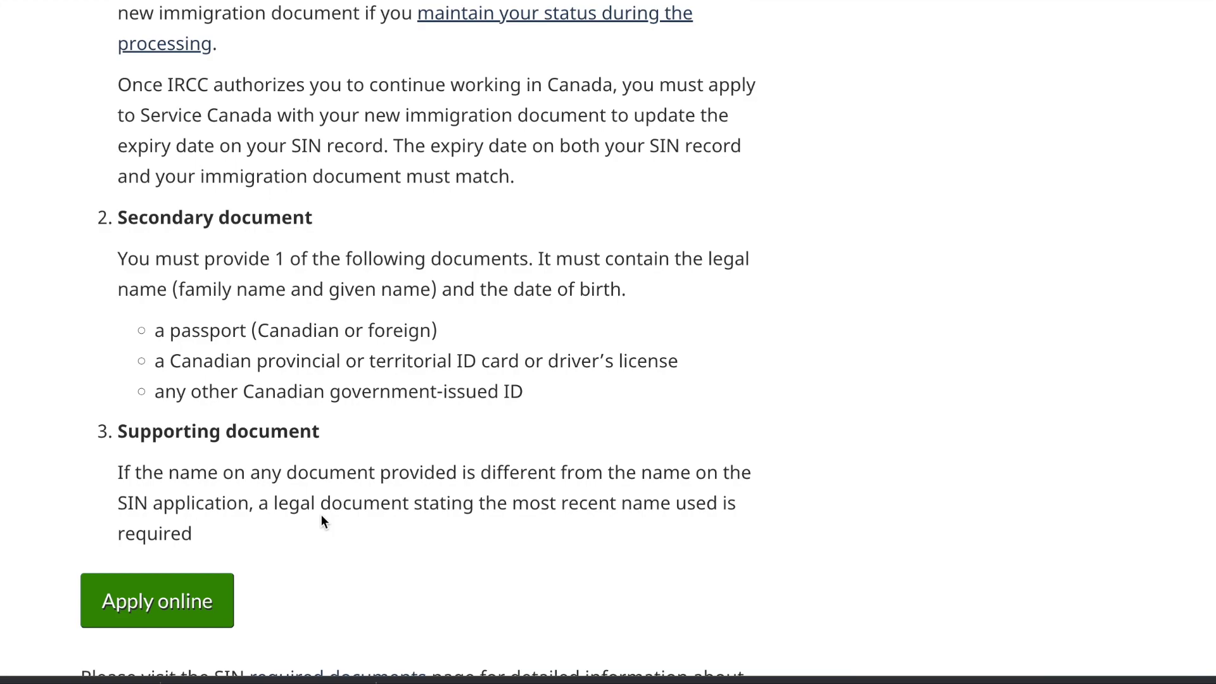
# Step: Start the online application, read through the Terms and Conditions, and accept the Privacy Statement
pyautogui.click(145, 610)
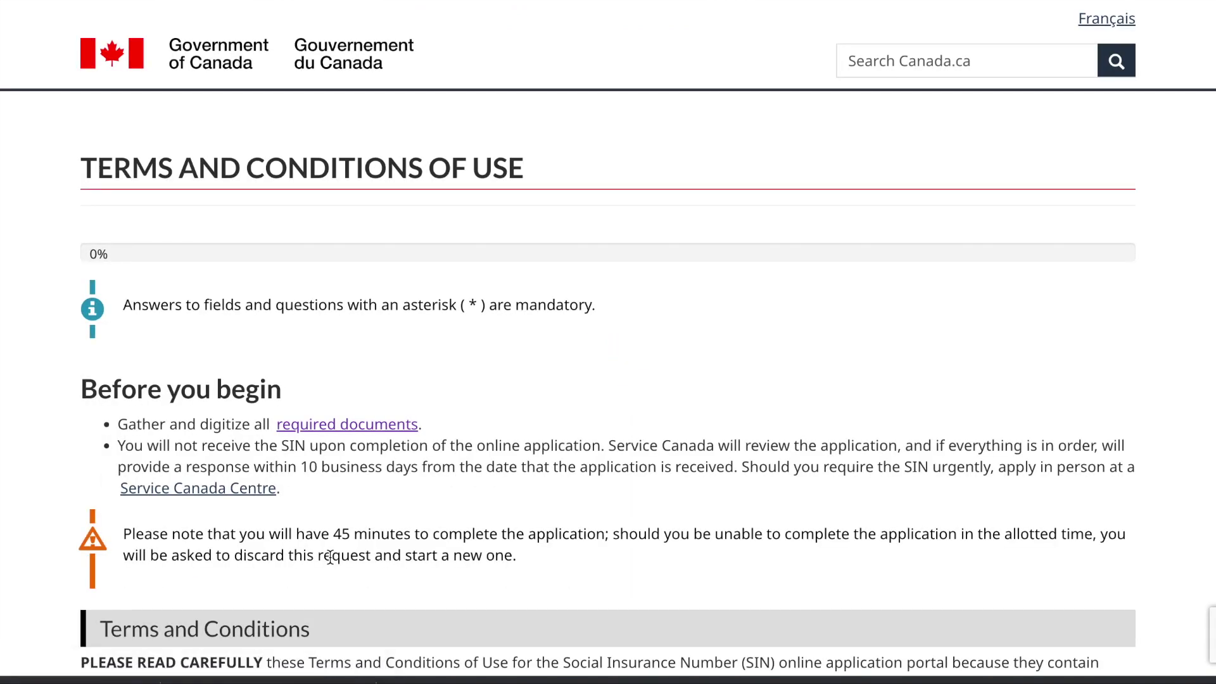
pyautogui.scroll(-1, 330, 557)
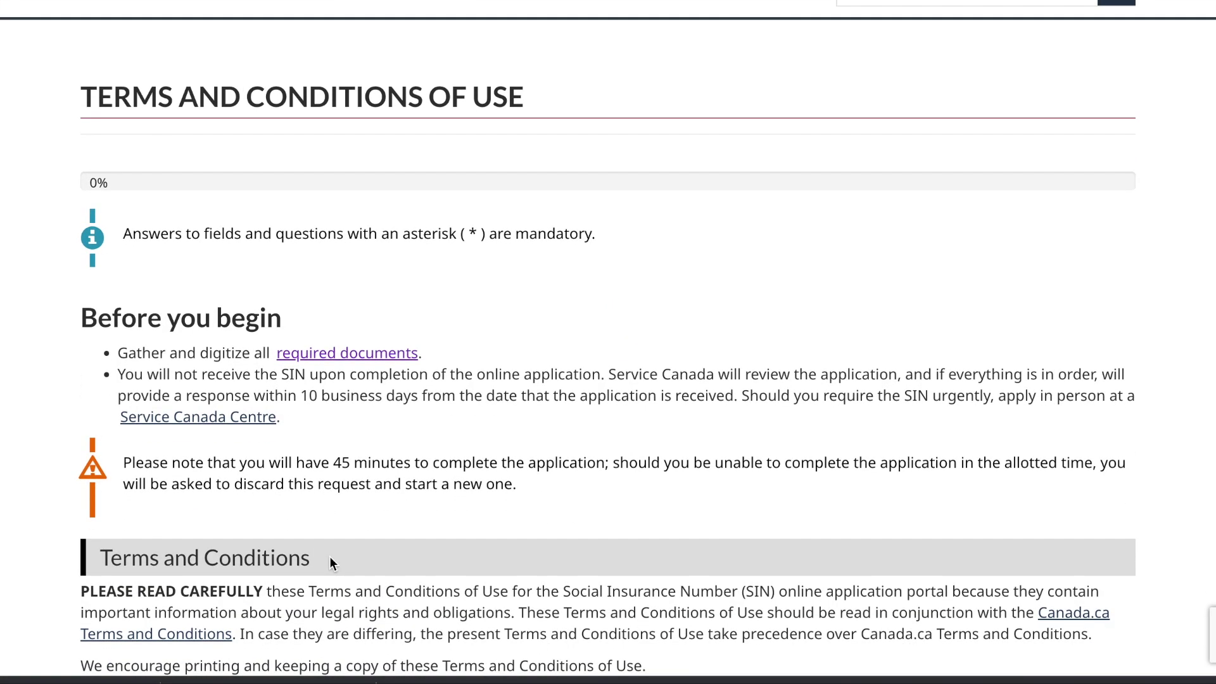
pyautogui.scroll(-1, 329, 557)
pyautogui.scroll(-1, 330, 556)
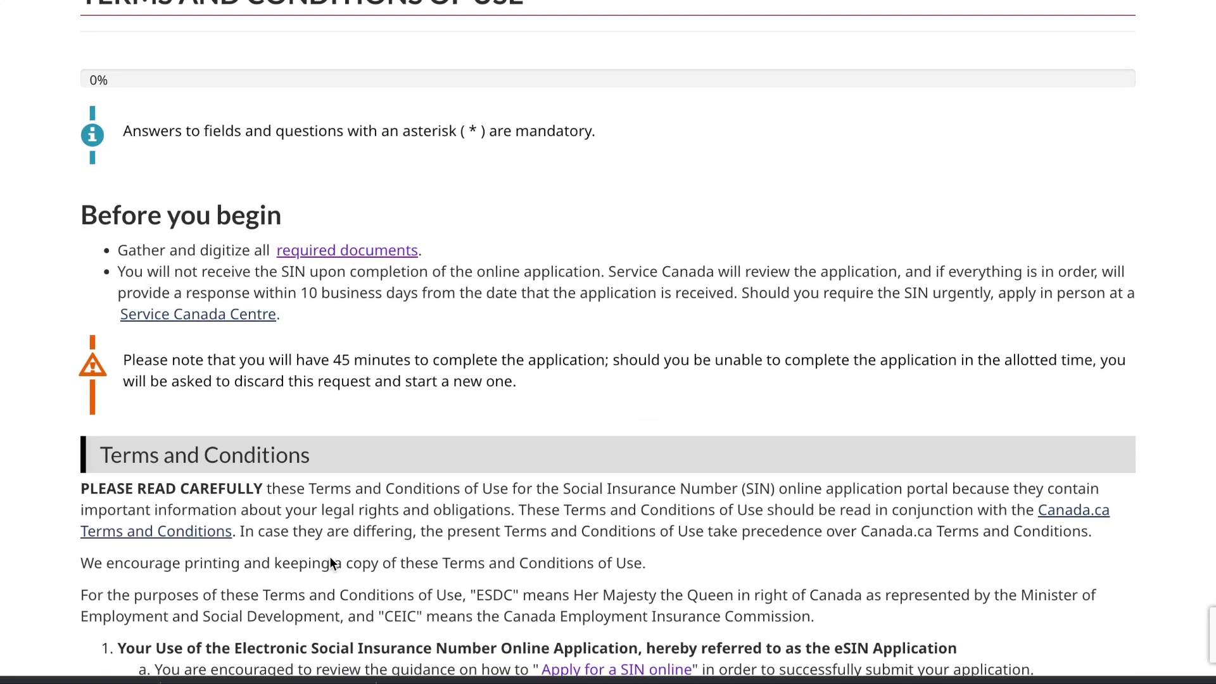
pyautogui.scroll(-12, 329, 557)
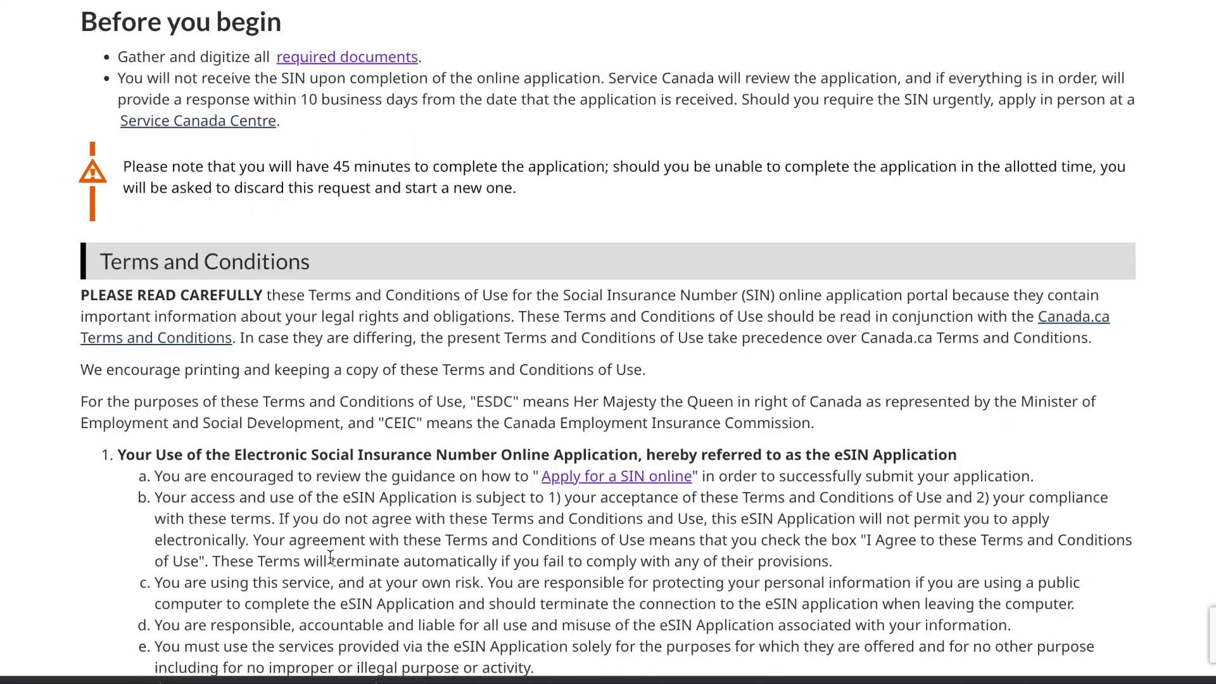
pyautogui.scroll(-10, 329, 556)
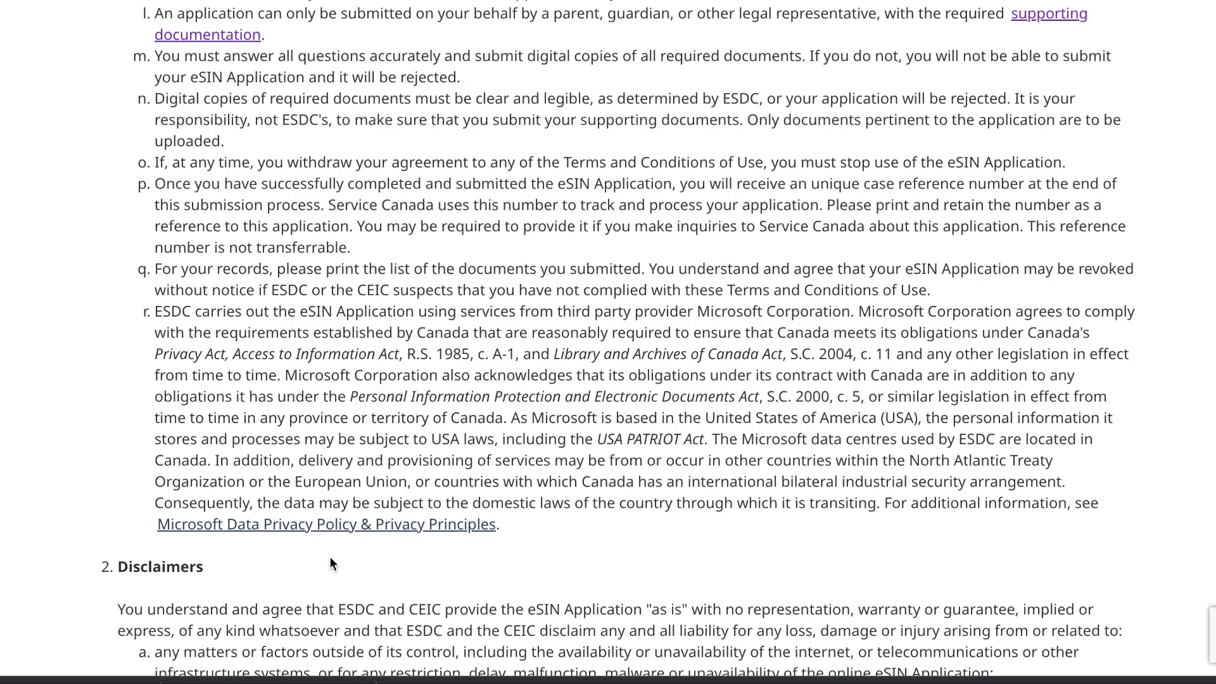
pyautogui.scroll(-4, 329, 556)
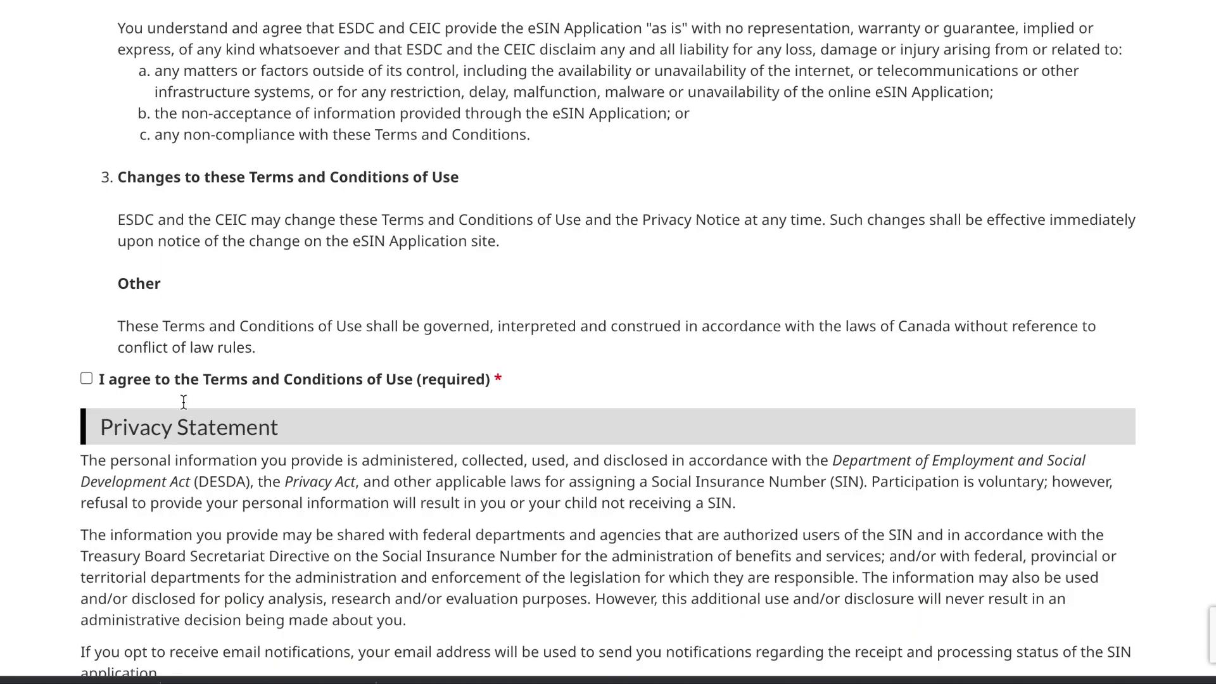
pyautogui.scroll(-7, 88, 380)
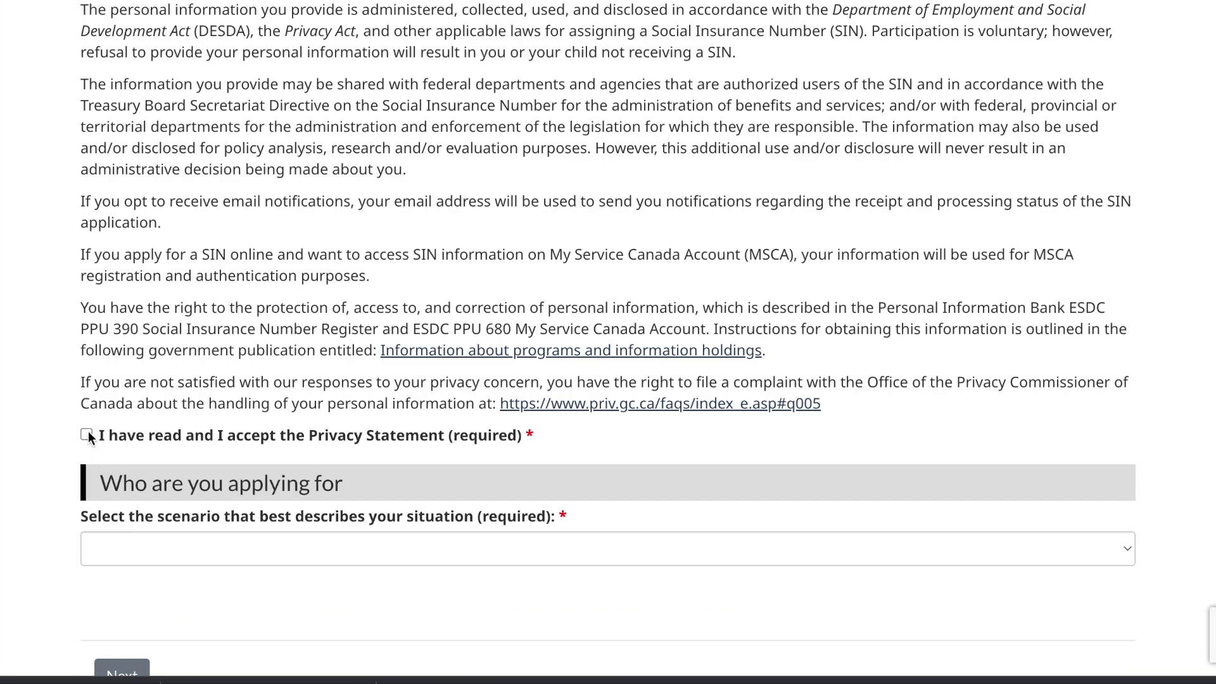
pyautogui.click(88, 435)
pyautogui.scroll(-3, 223, 456)
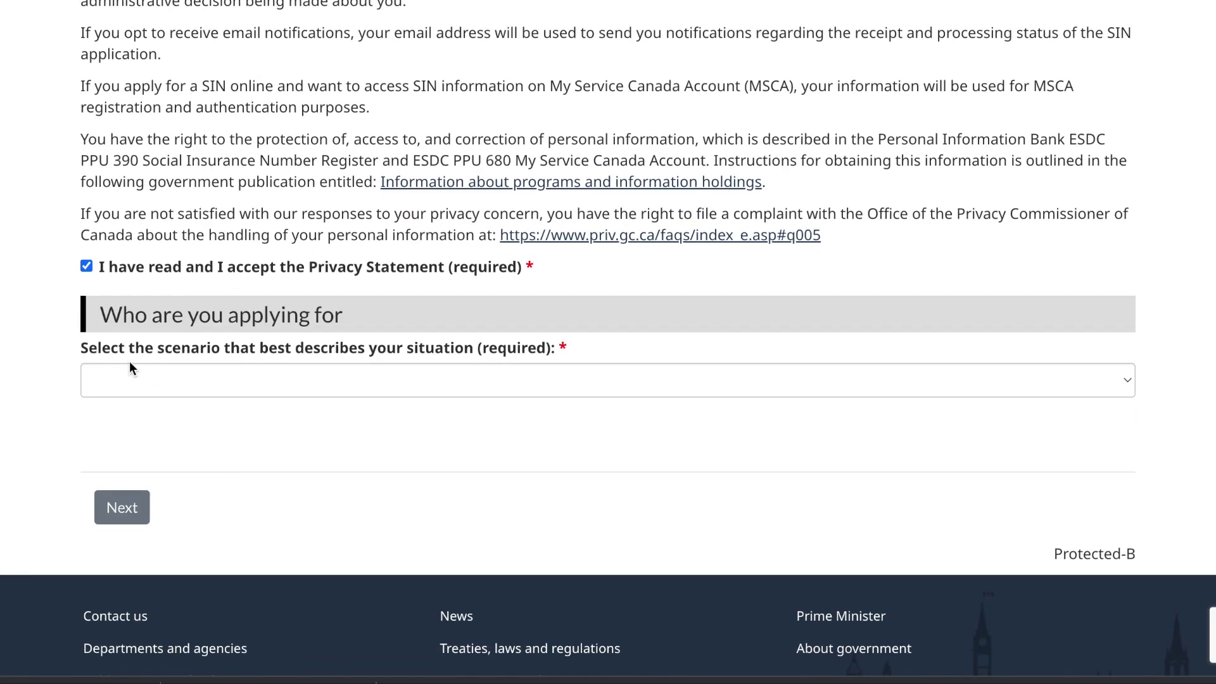
# Step: Set the applicant scenario to 'You are applying for yourself' and continue to the next step
pyautogui.click(246, 384)
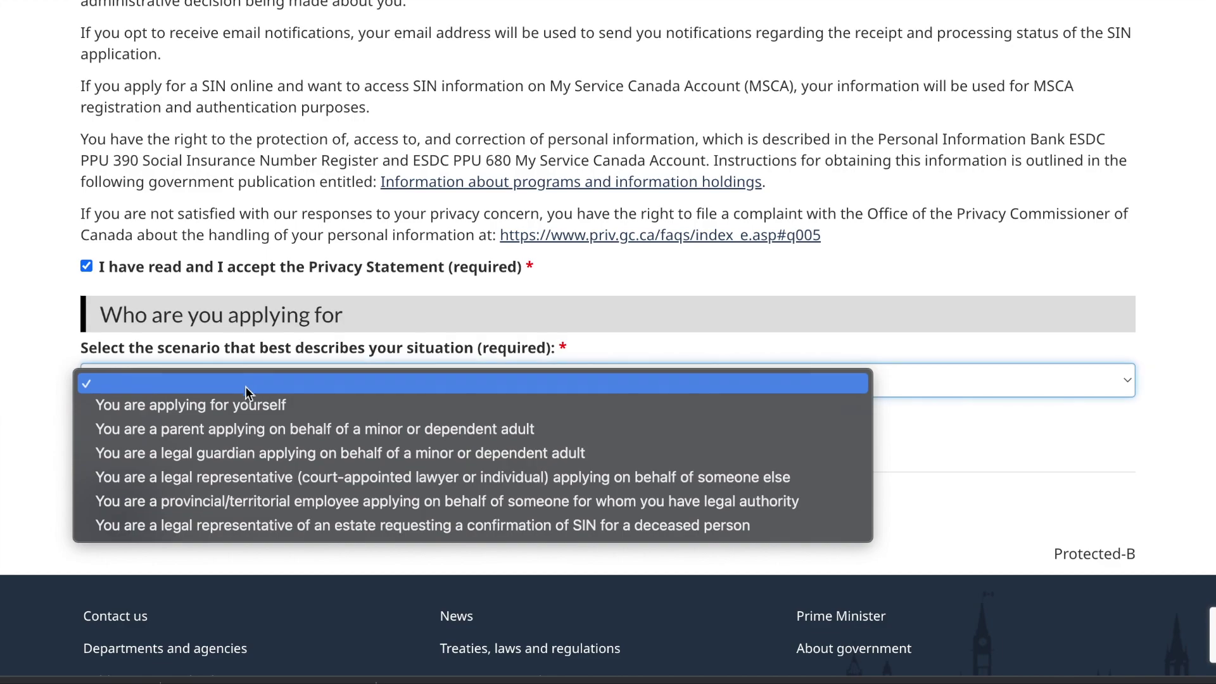
pyautogui.click(230, 412)
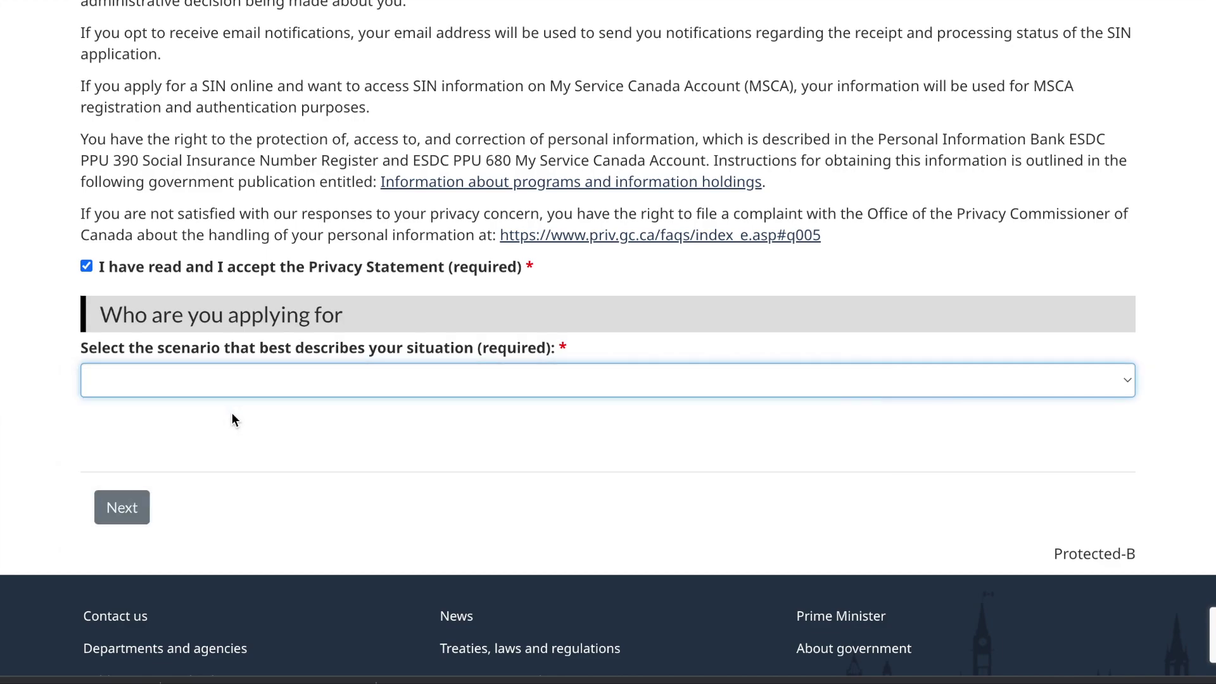
pyautogui.click(127, 504)
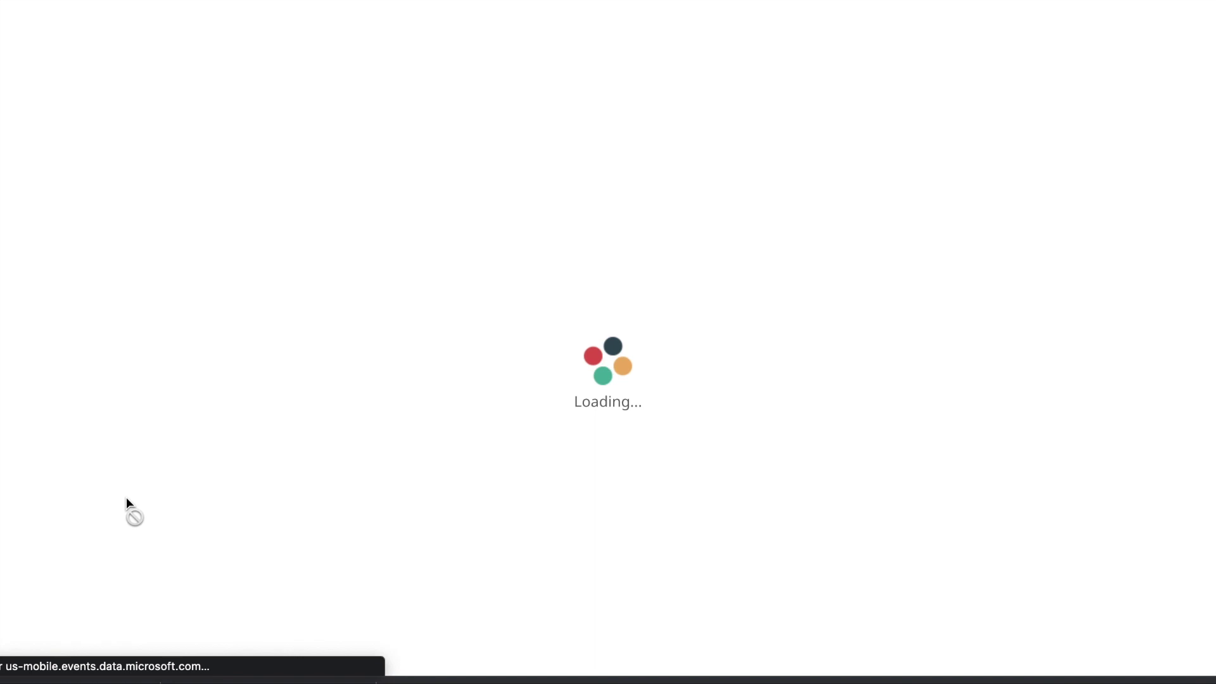
# Step: Enter the applicant's first given name in the Name Information section
pyautogui.scroll(-2, 127, 496)
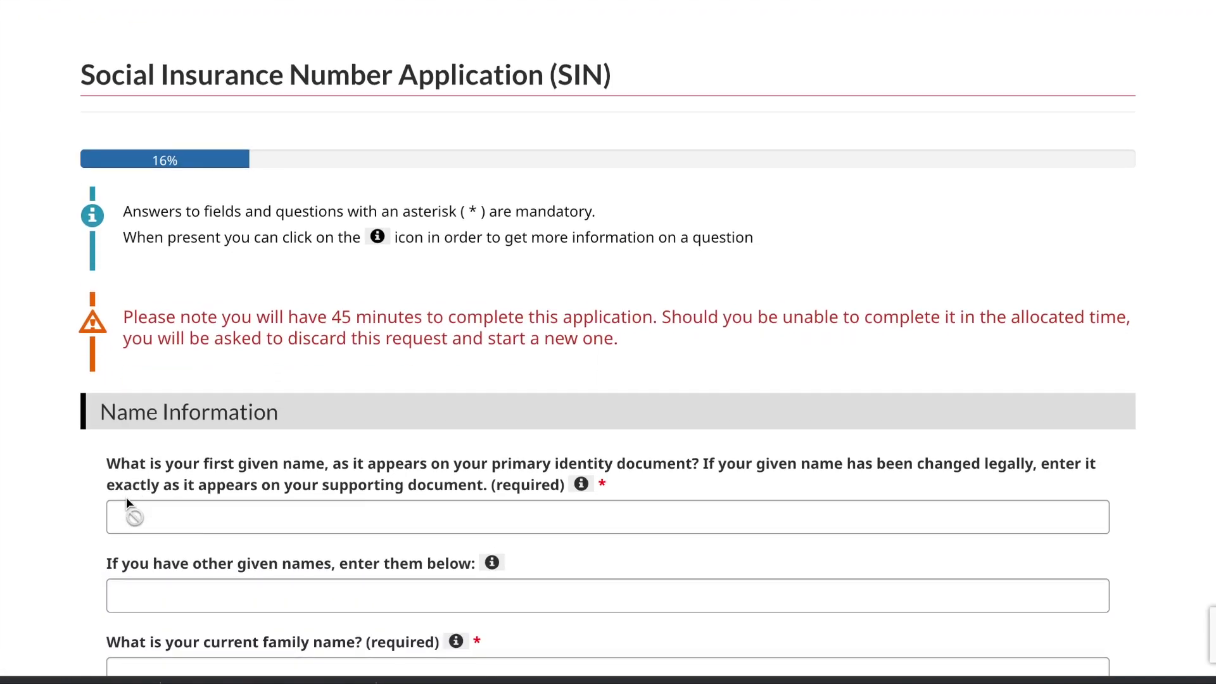
pyautogui.scroll(-4, 127, 496)
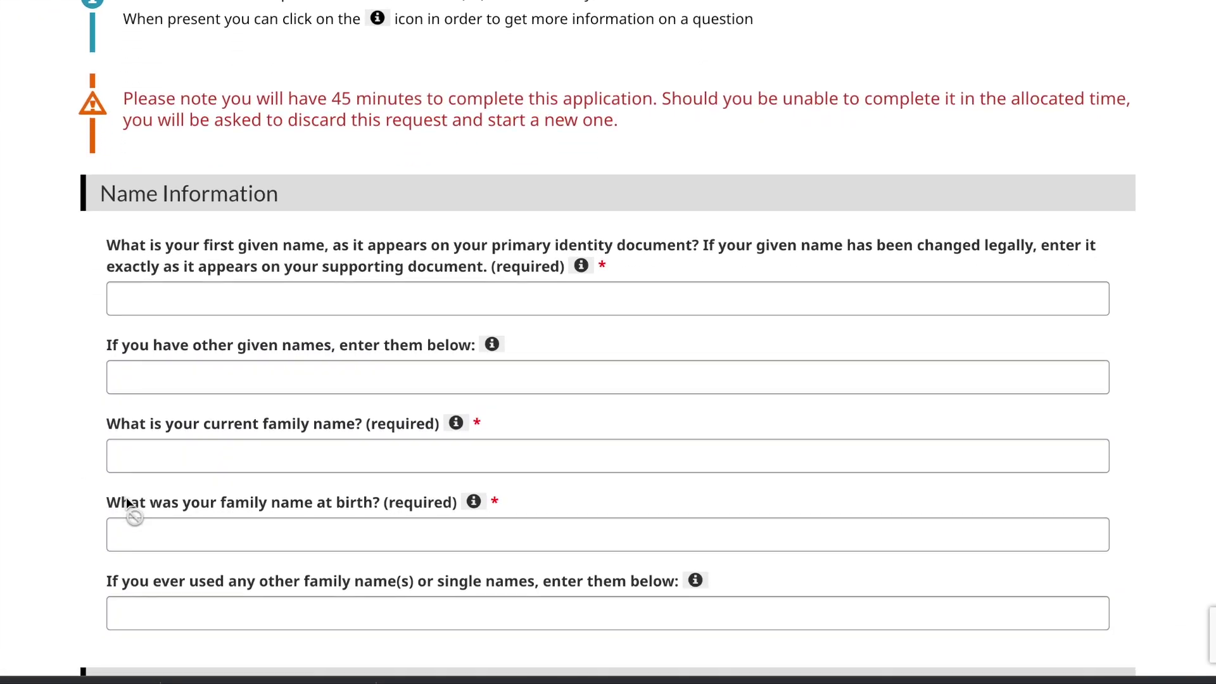
pyautogui.scroll(-2, 127, 503)
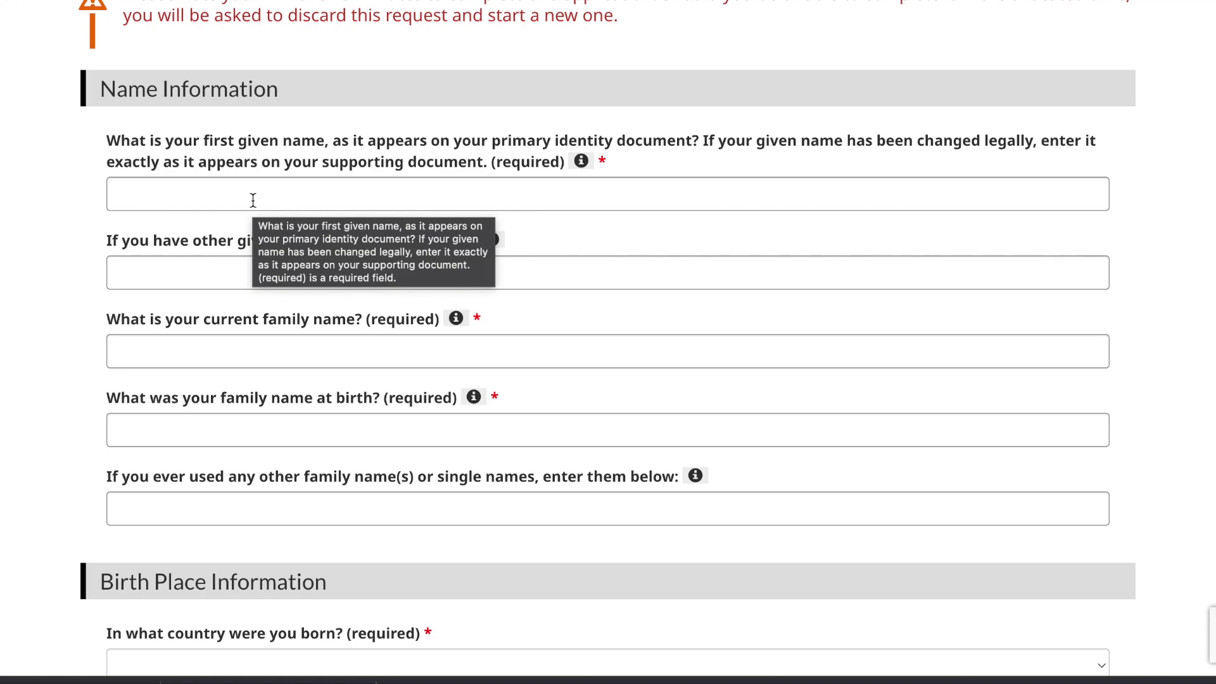
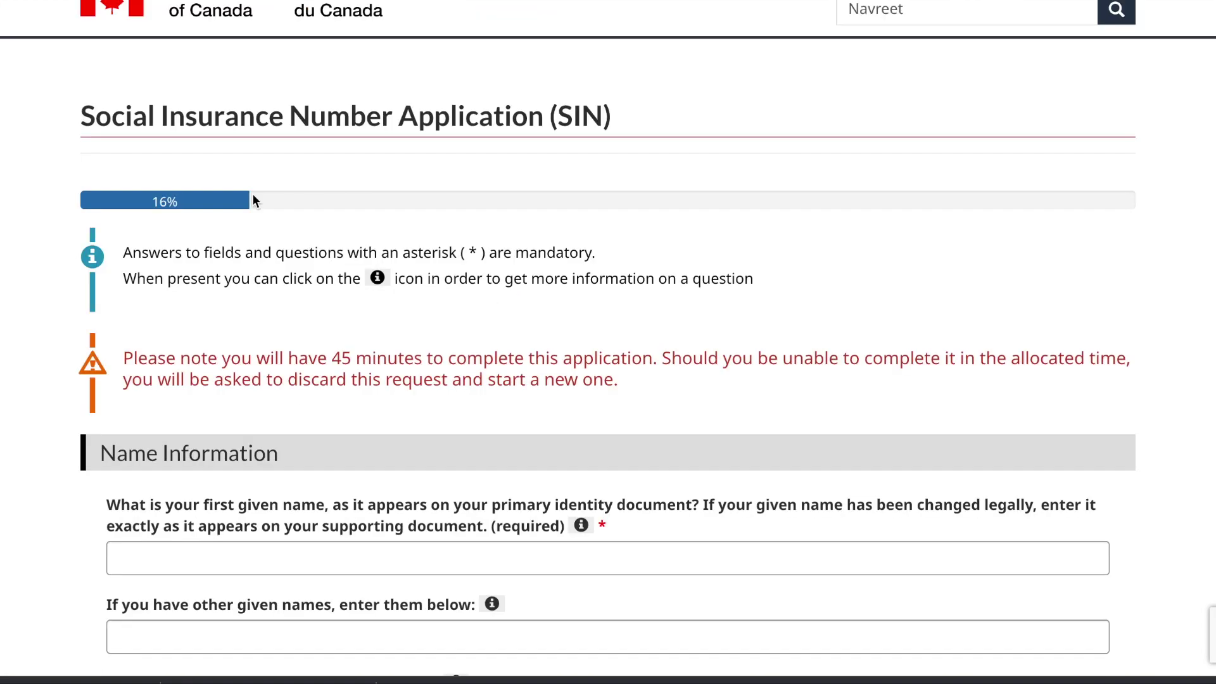
pyautogui.scroll(-1, 252, 200)
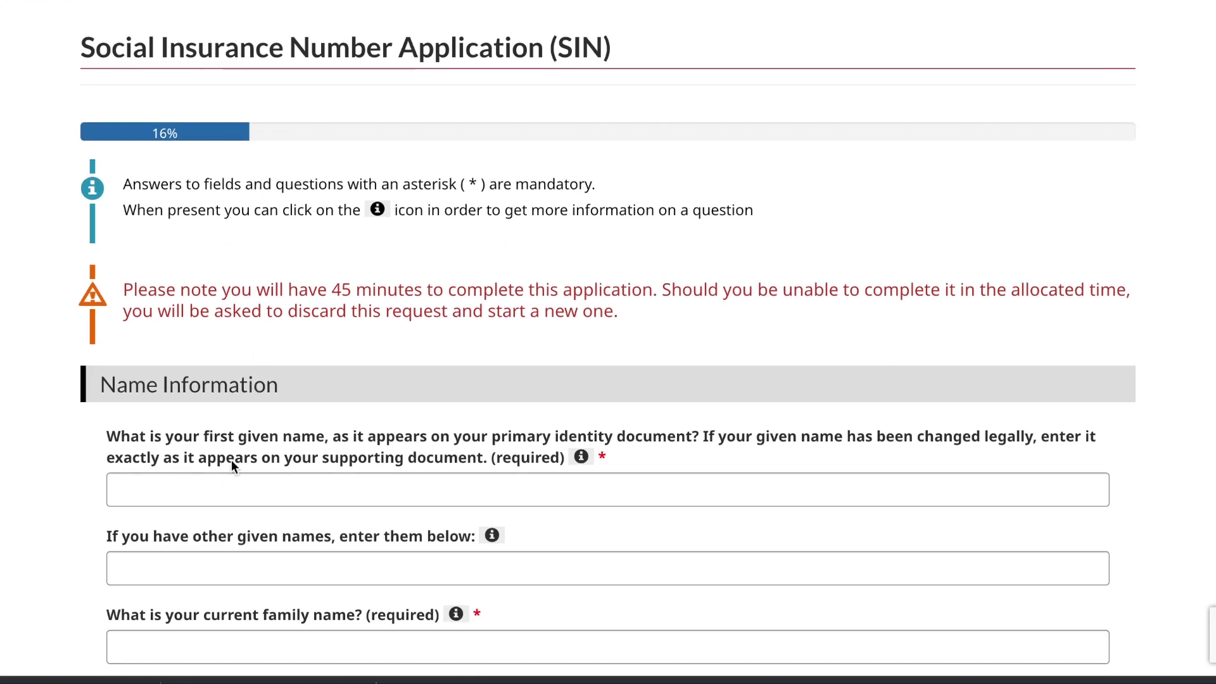
pyautogui.click(225, 489)
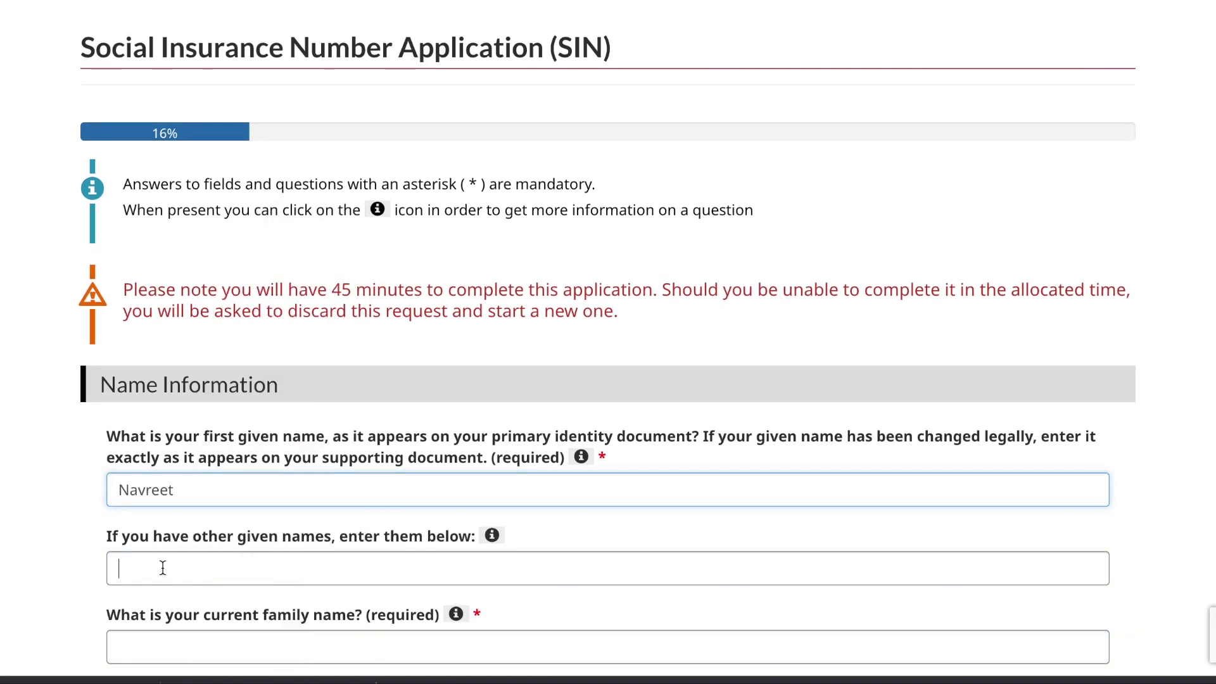
pyautogui.click(163, 568)
# Step: Fill in the applicant's current family name and family name at birth
pyautogui.scroll(-4, 162, 569)
pyautogui.scroll(-1, 163, 569)
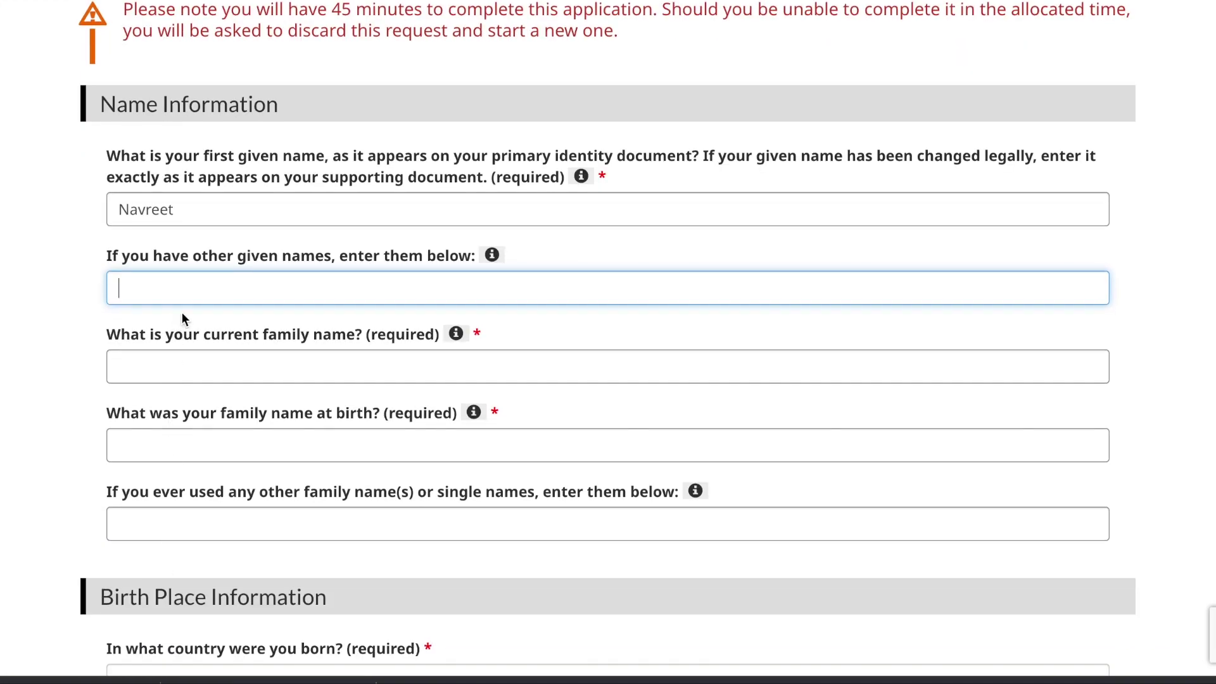
pyautogui.click(210, 374)
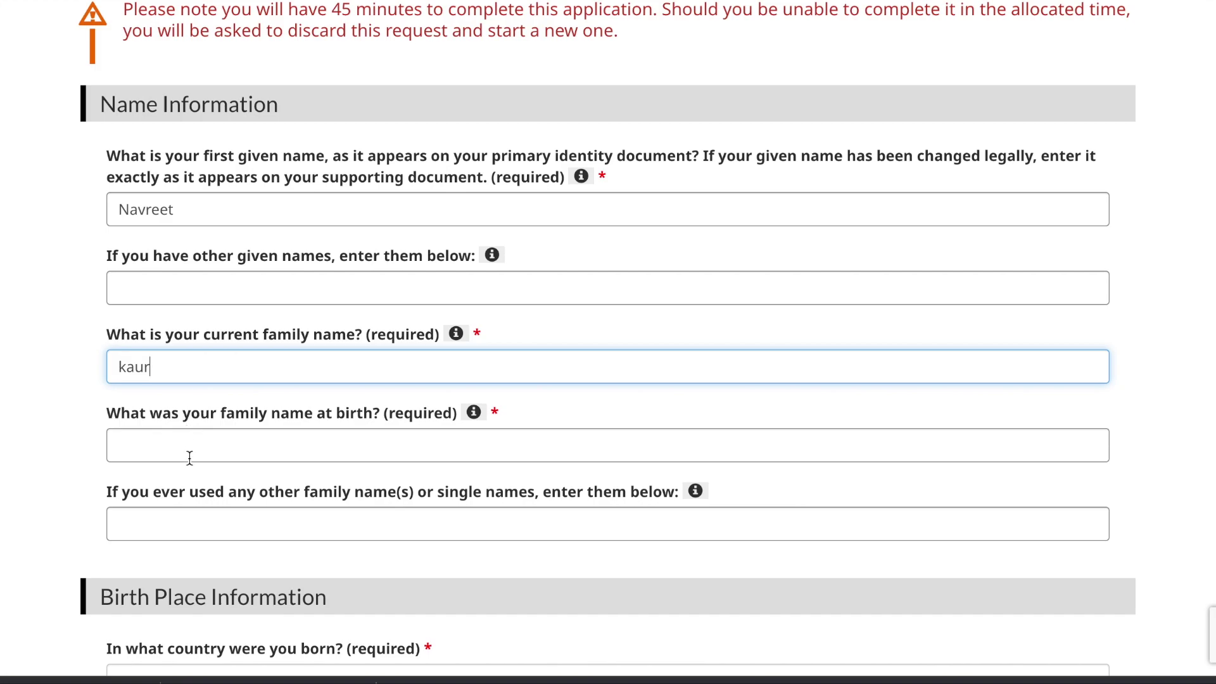
pyautogui.scroll(-2, 189, 456)
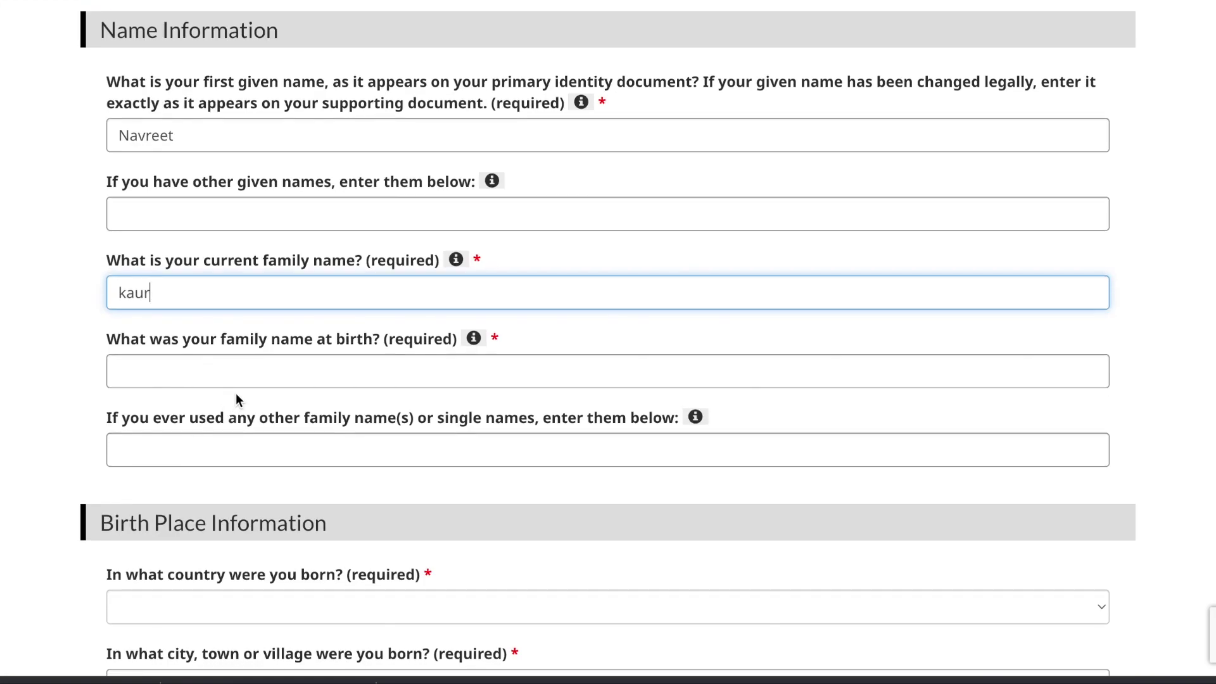
pyautogui.click(237, 371)
pyautogui.scroll(-3, 340, 306)
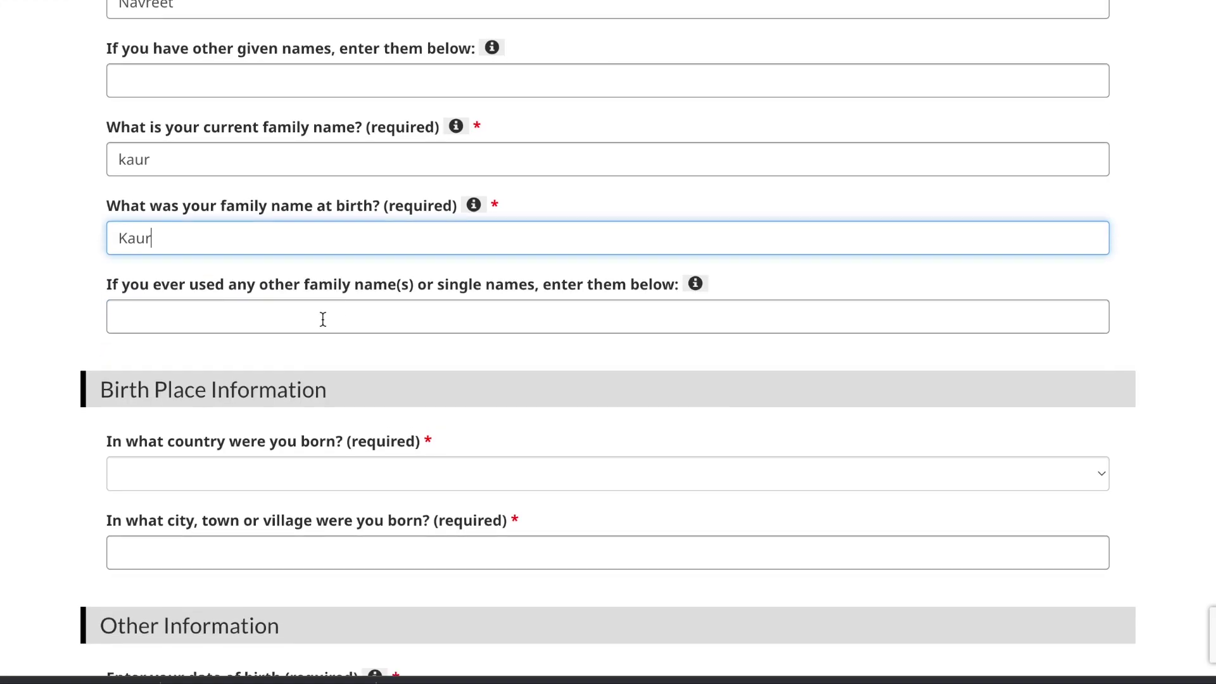
pyautogui.scroll(-4, 323, 318)
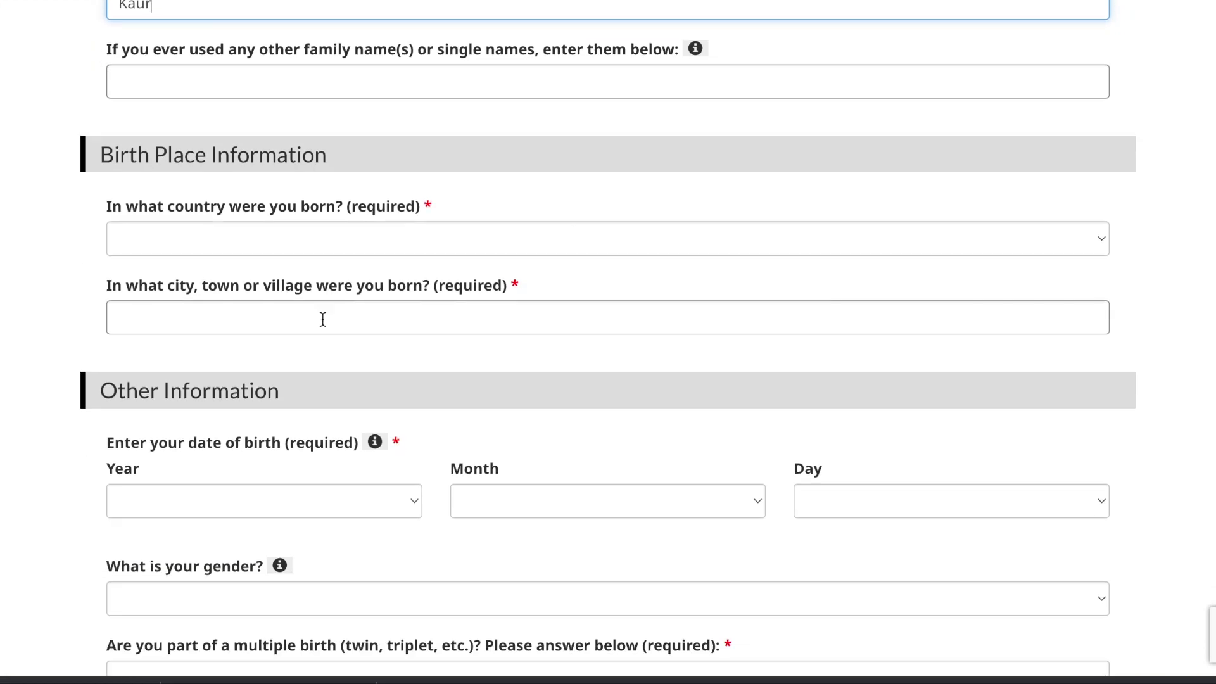
# Step: Set birth country to India, province to punjab and city to jalandhar
pyautogui.click(295, 241)
pyautogui.write('india')
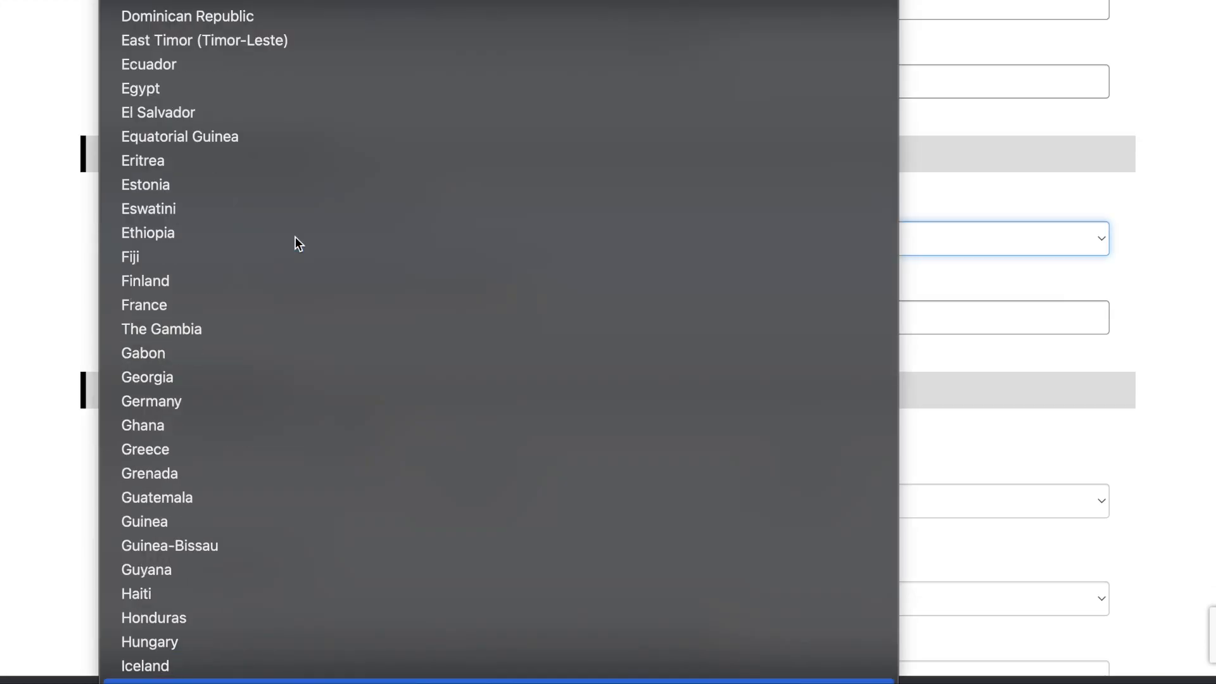
pyautogui.press('Return')
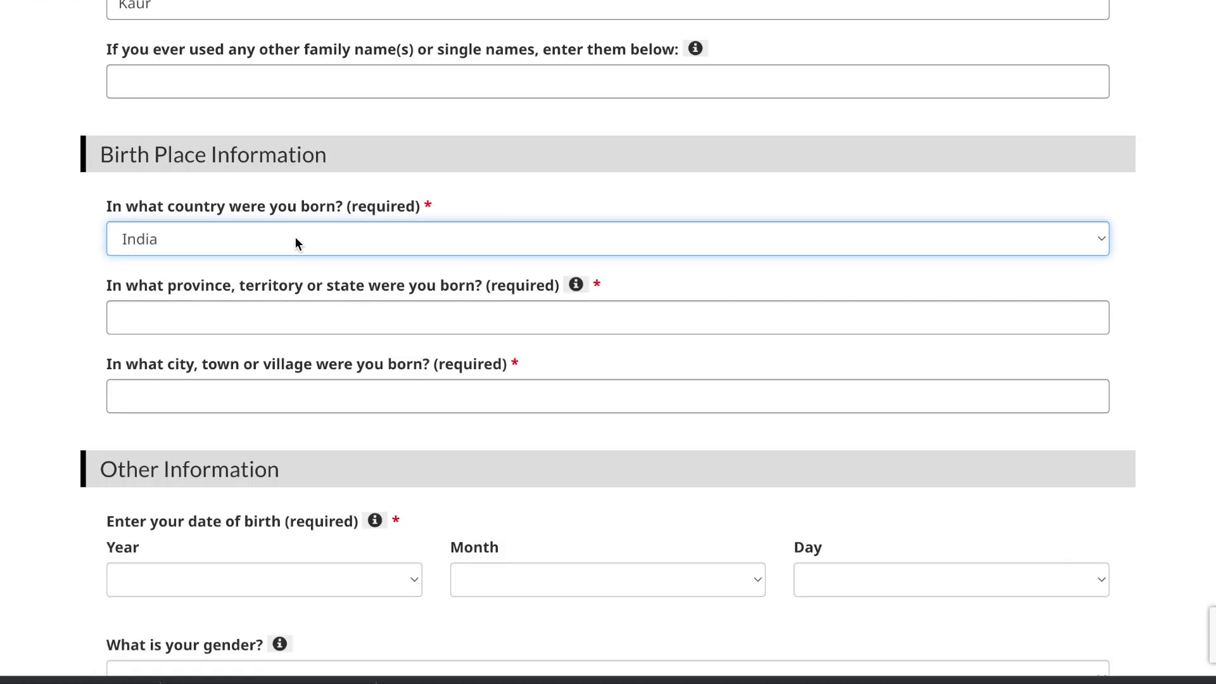
pyautogui.click(216, 321)
pyautogui.write('punjab')
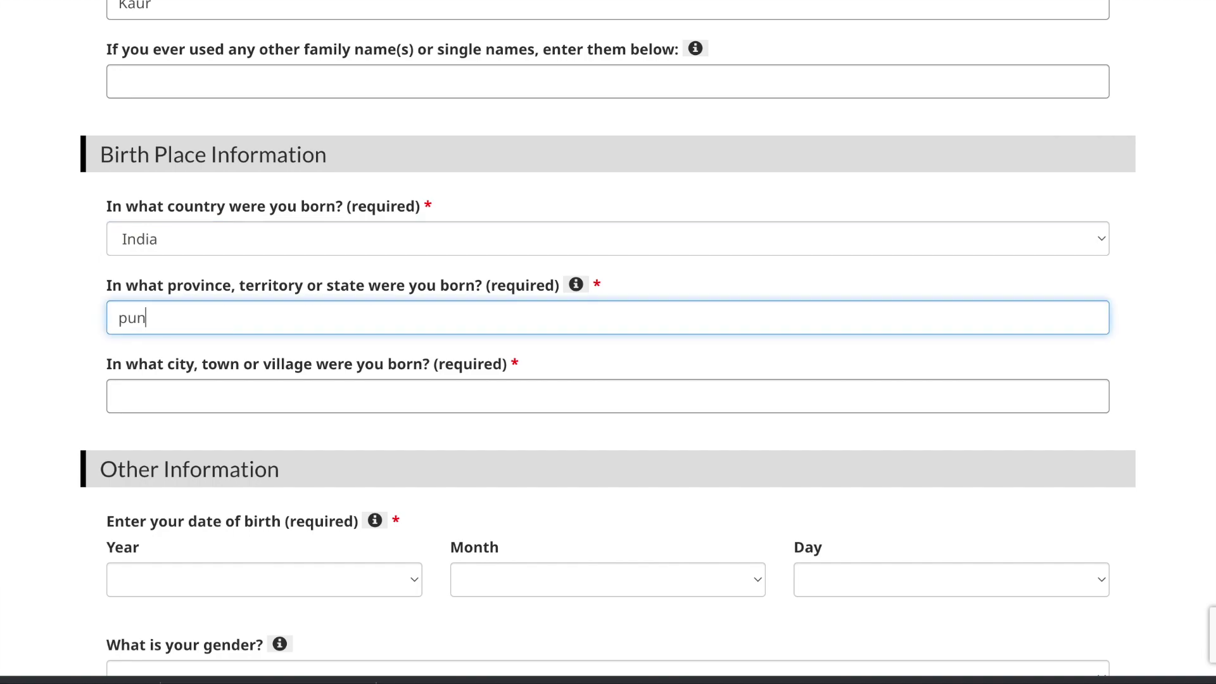
pyautogui.click(178, 392)
pyautogui.write('jalandhar')
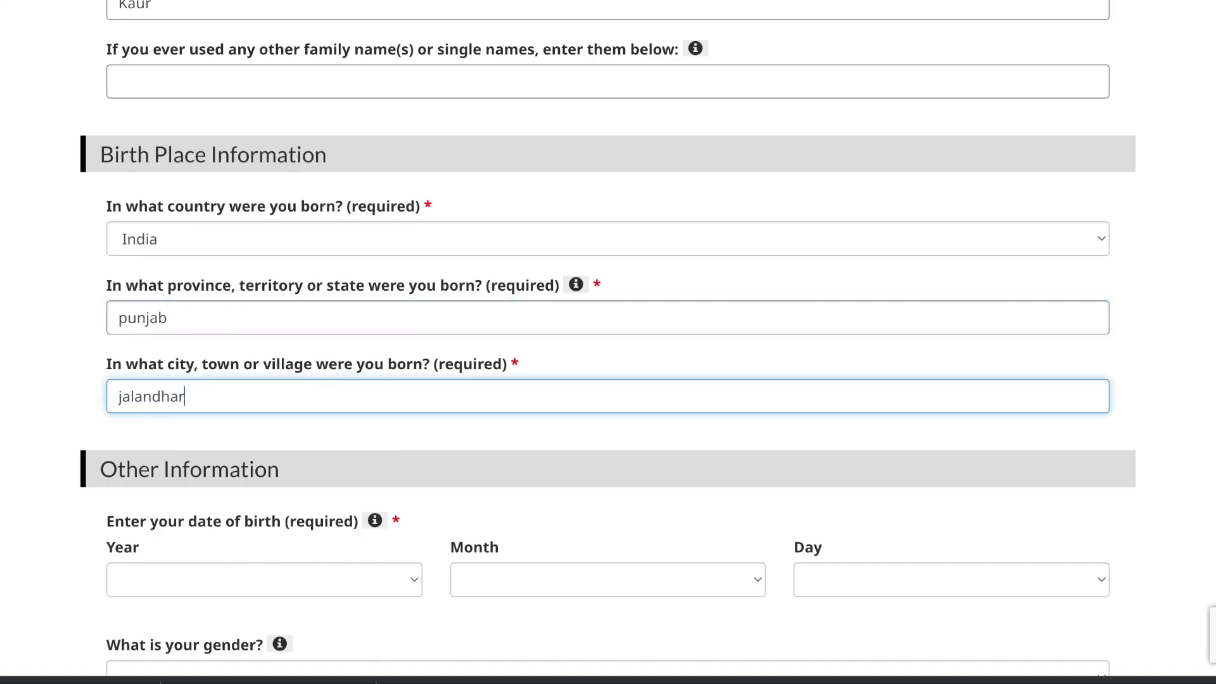
pyautogui.scroll(-5, 608, 338)
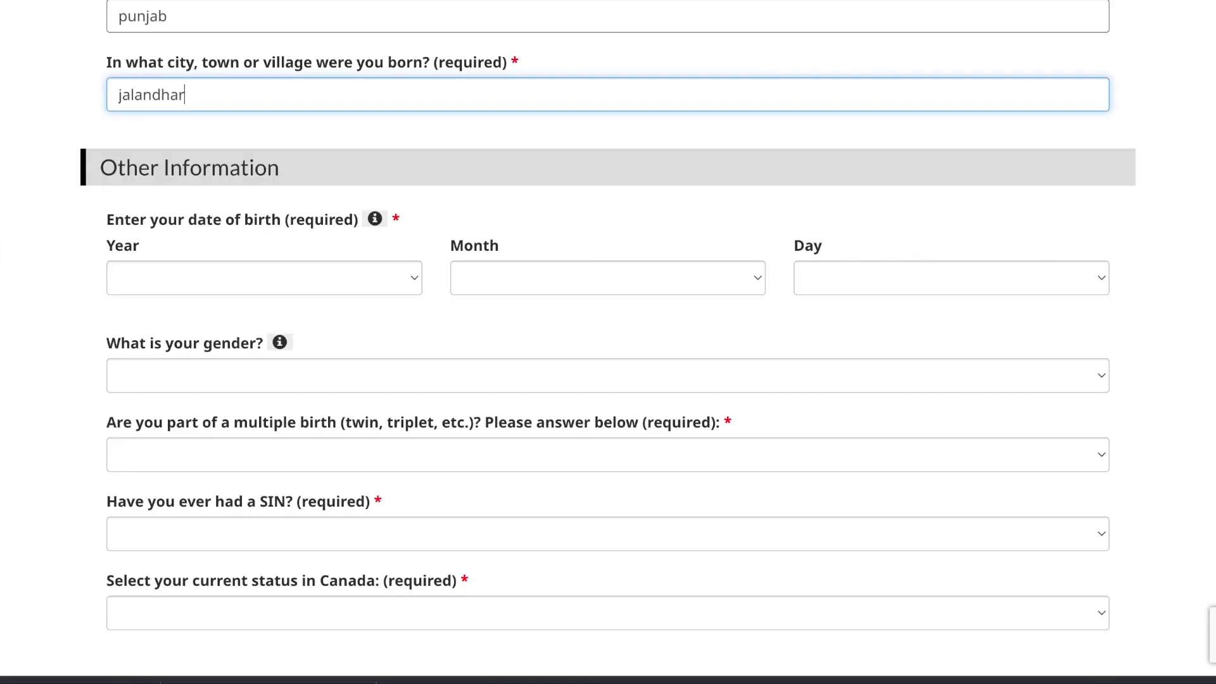
pyautogui.scroll(-1, 608, 342)
pyautogui.scroll(-1, 169, 358)
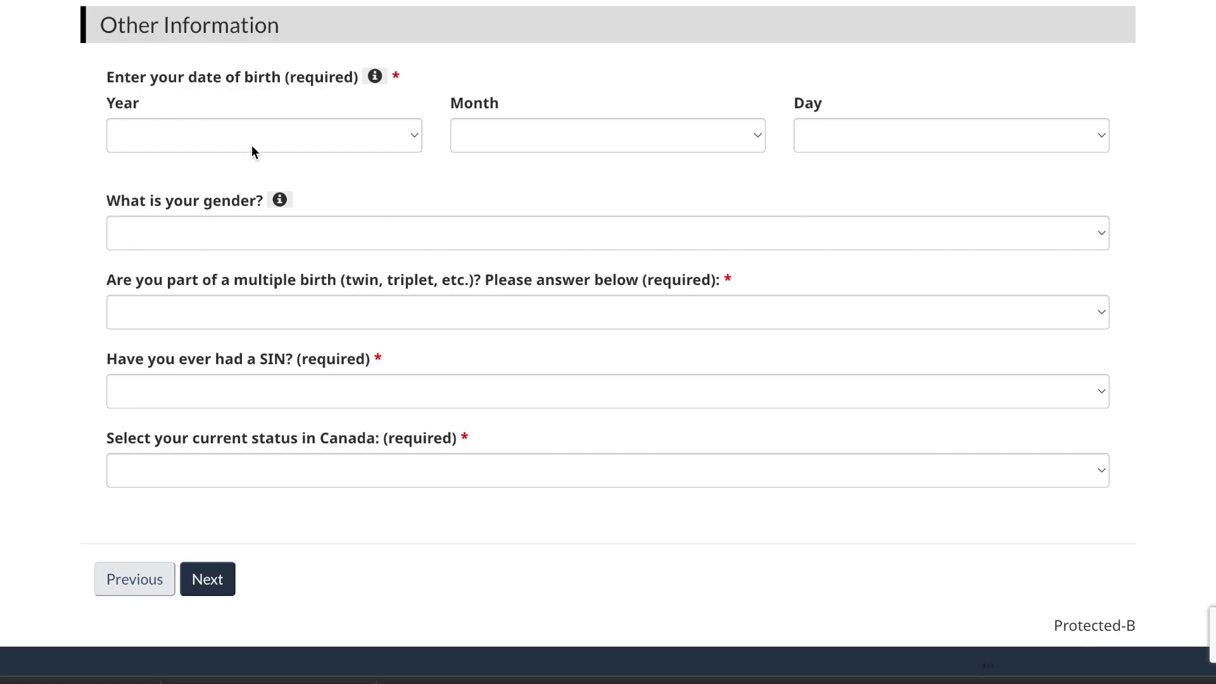
# Step: Remove stray digits from the city, then set birth date 1999, January, 1 and gender Female
pyautogui.write('199')
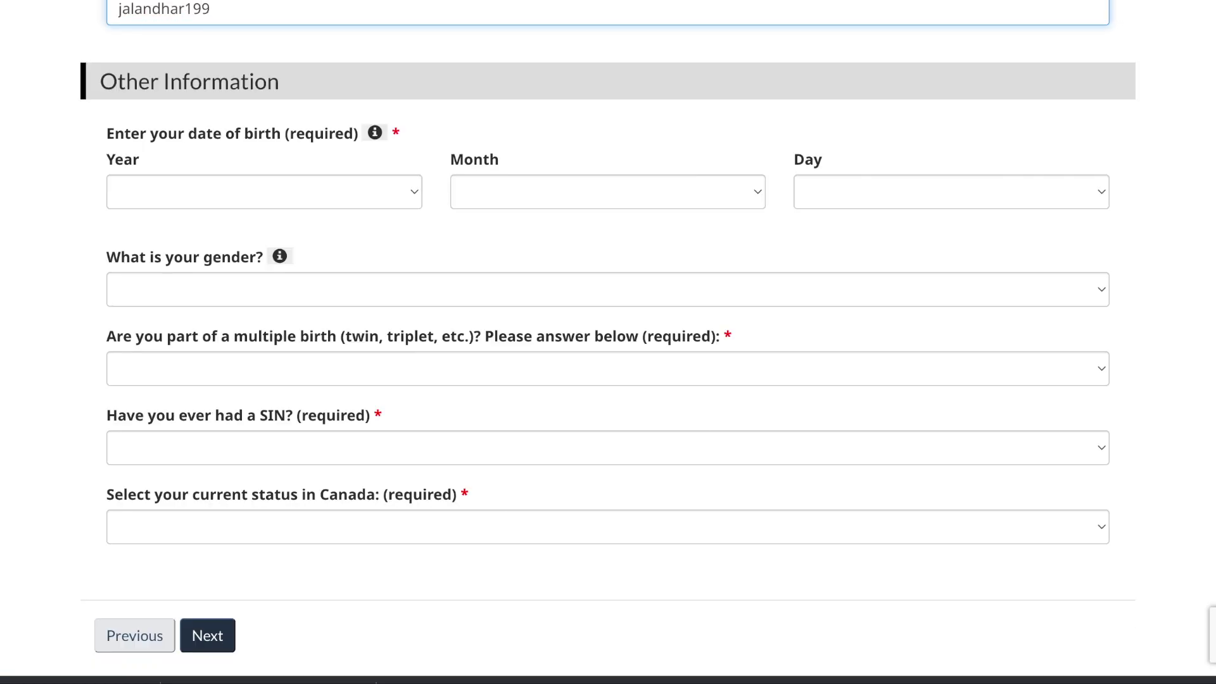
pyautogui.press('BackSpace')
pyautogui.press('BackSpace')
pyautogui.press('BackSpace')
pyautogui.click(286, 188)
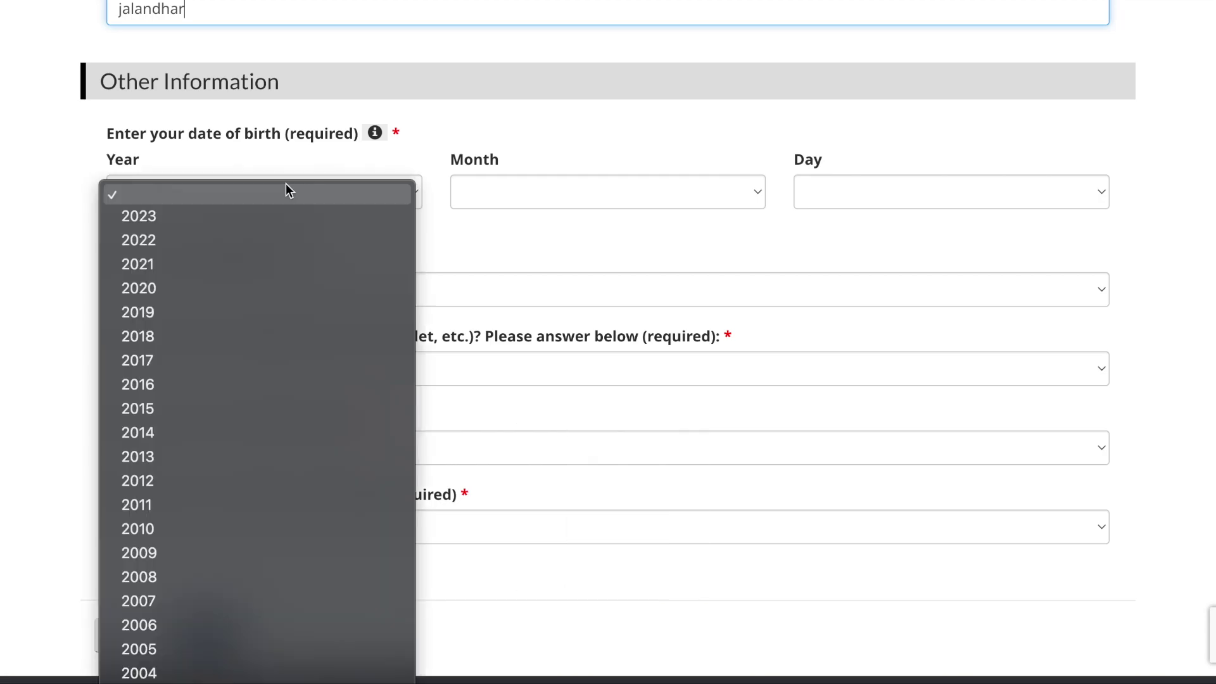
pyautogui.scroll(-2, 204, 441)
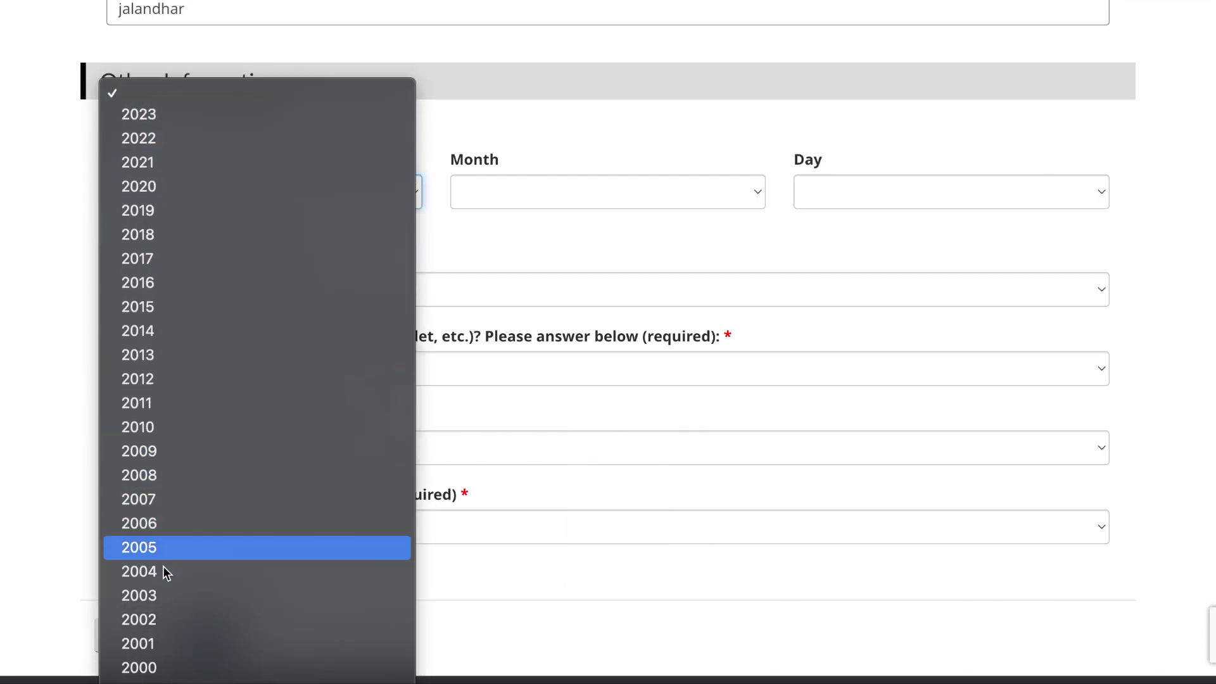
pyautogui.scroll(-2, 165, 589)
pyautogui.click(153, 629)
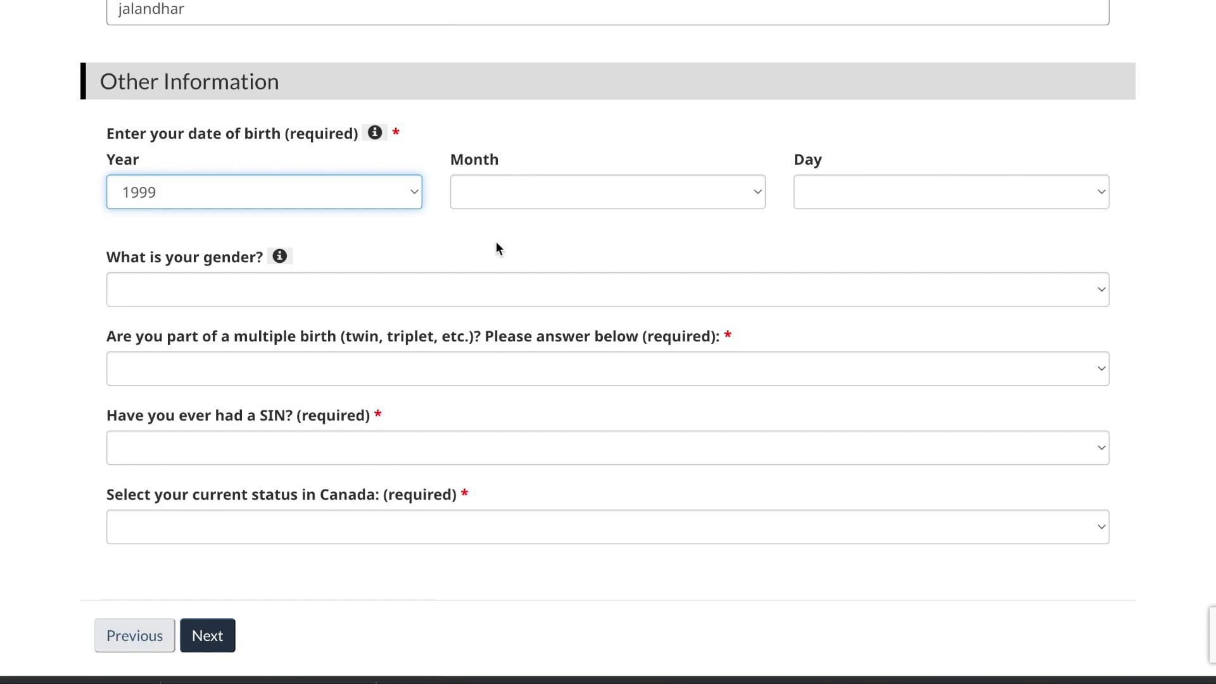
pyautogui.click(550, 193)
pyautogui.click(530, 221)
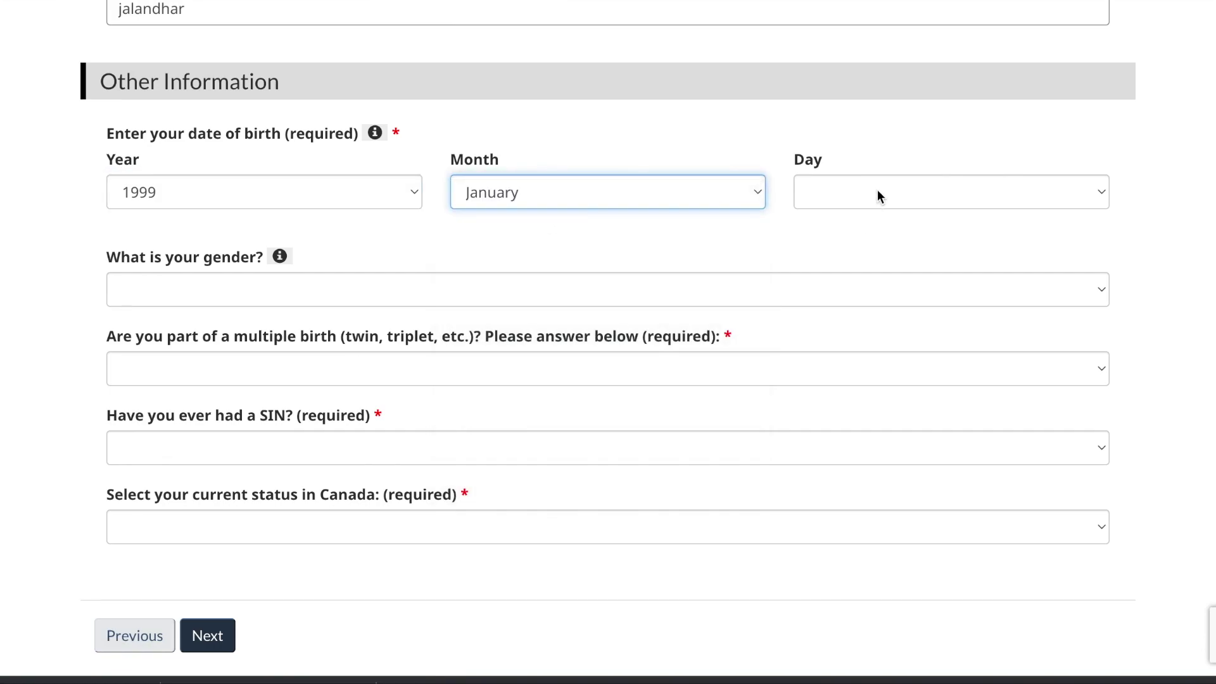
pyautogui.click(876, 192)
pyautogui.click(863, 219)
pyautogui.click(579, 290)
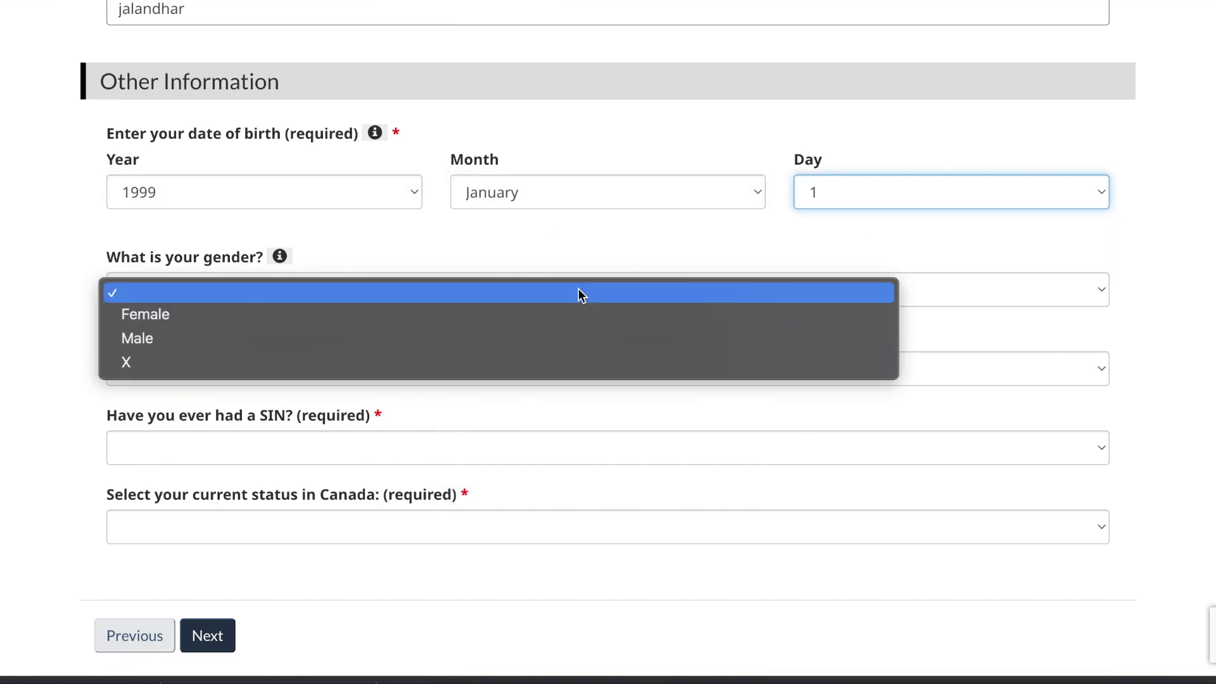
pyautogui.click(512, 330)
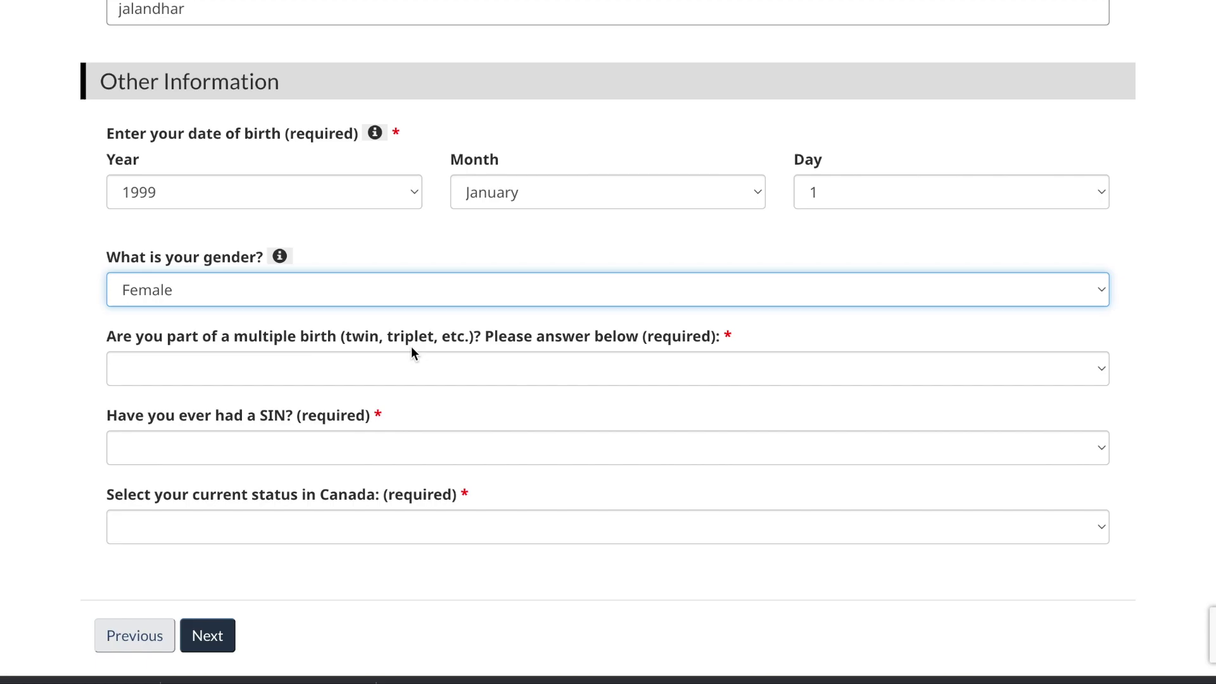
# Step: Pick No for multiple birth and previous SIN, and 'You are a temporary resident' as status
pyautogui.click(538, 373)
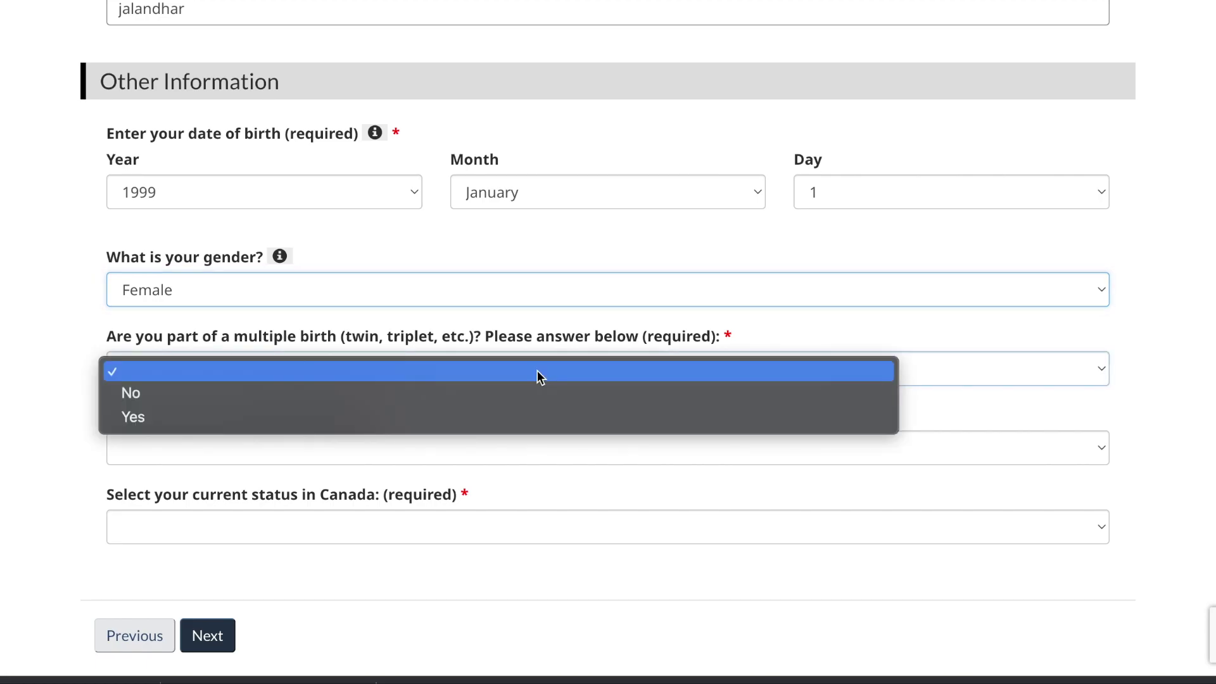
pyautogui.click(523, 393)
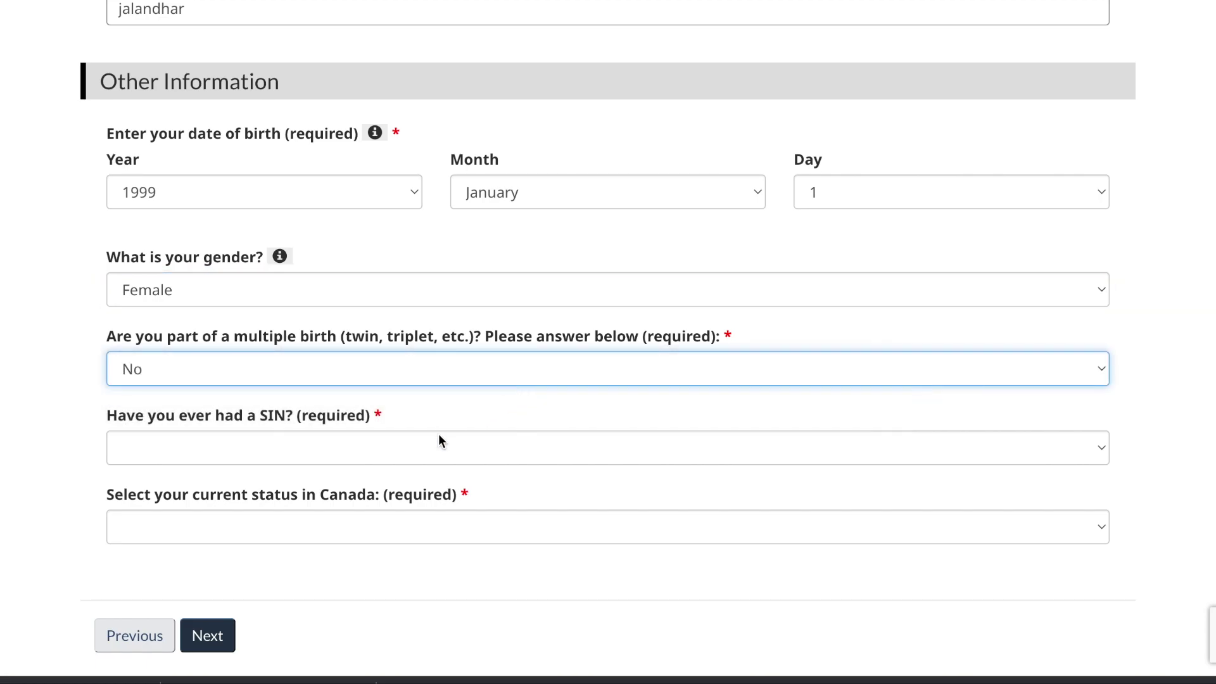
pyautogui.scroll(4, 774, 620)
pyautogui.press('Tab')
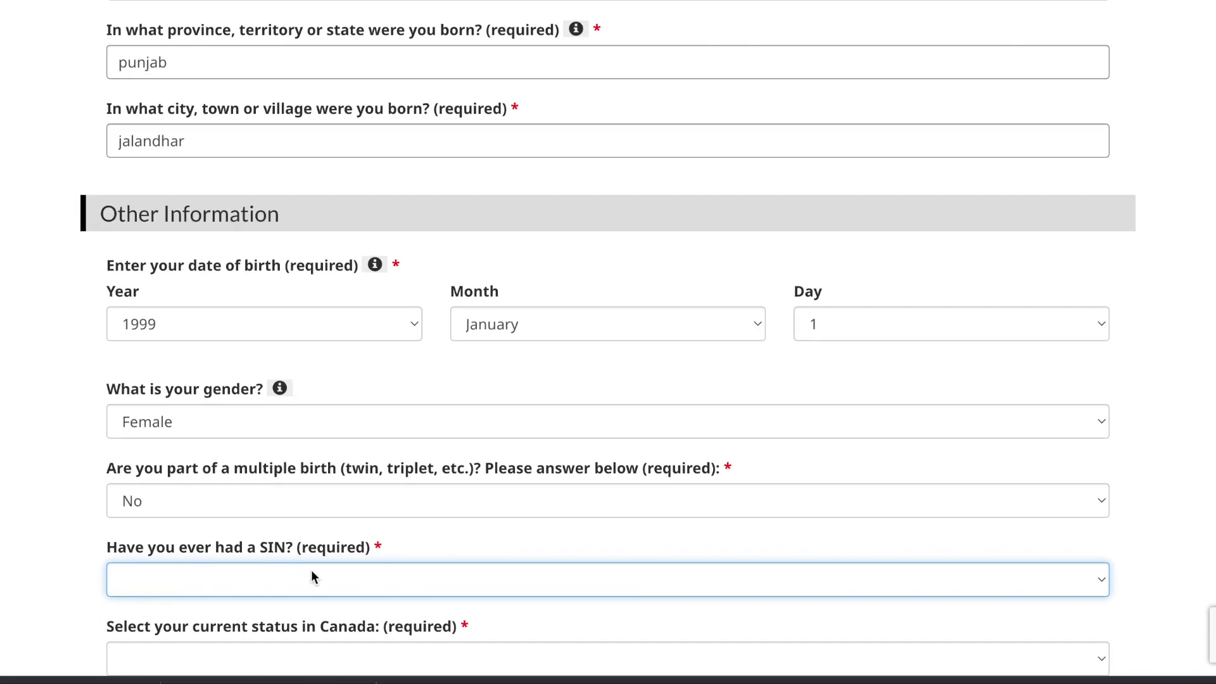
pyautogui.scroll(-1, 313, 573)
pyautogui.click(357, 526)
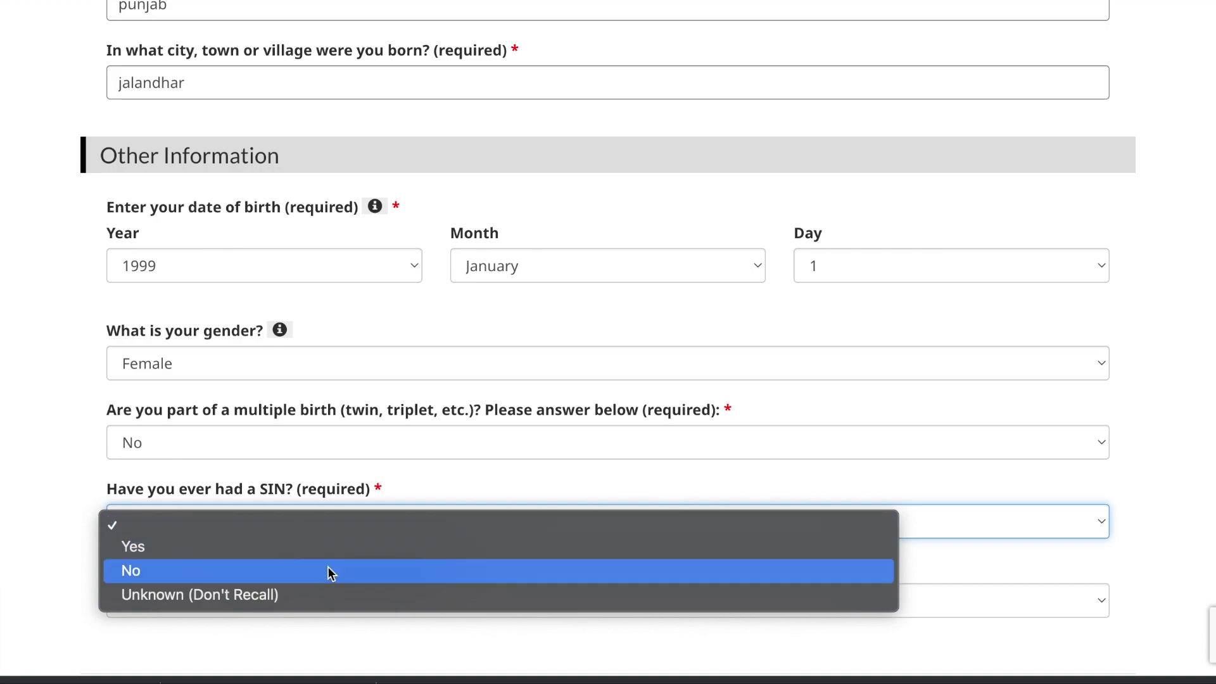
pyautogui.click(329, 572)
pyautogui.scroll(-2, 328, 572)
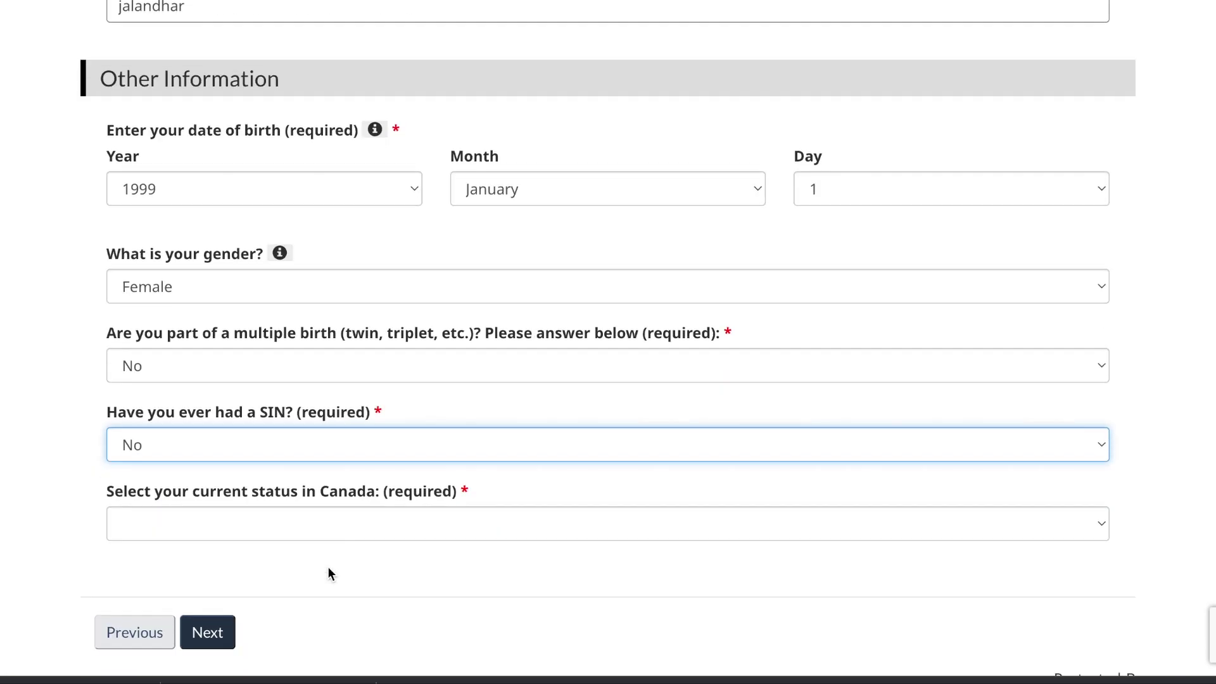
pyautogui.click(344, 517)
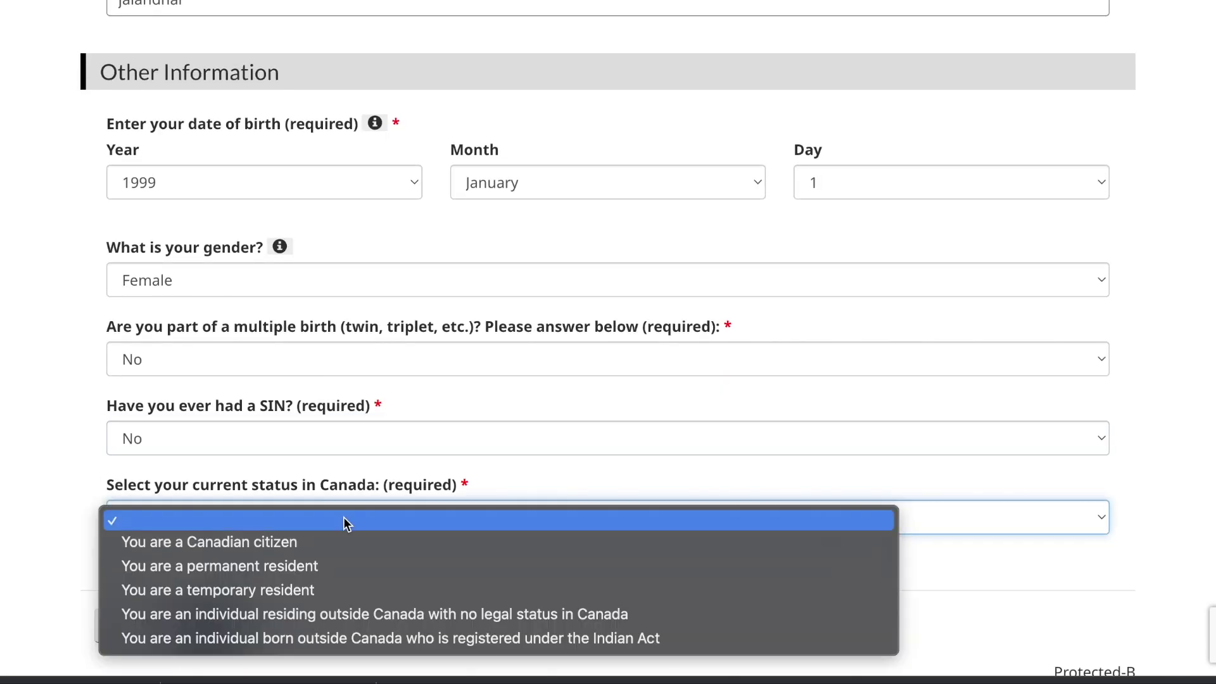
pyautogui.click(310, 590)
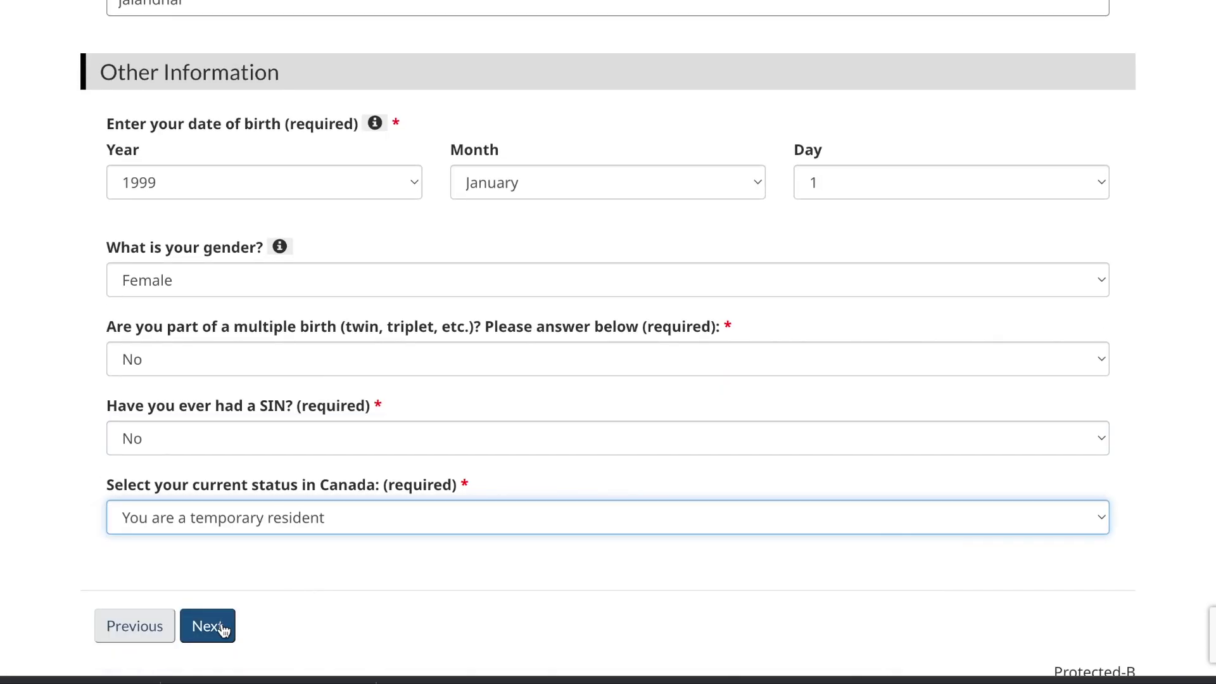
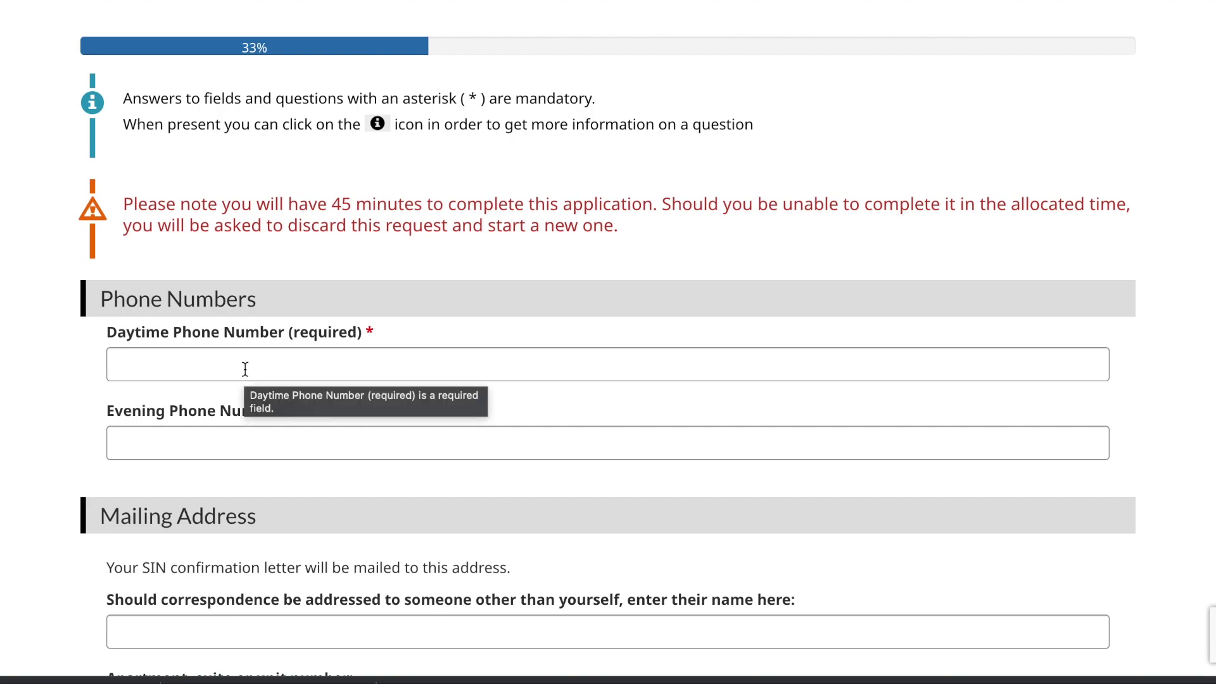
# Step: Enter the applicant's daytime phone number, then move down to the Mailing Address section
pyautogui.click(245, 369)
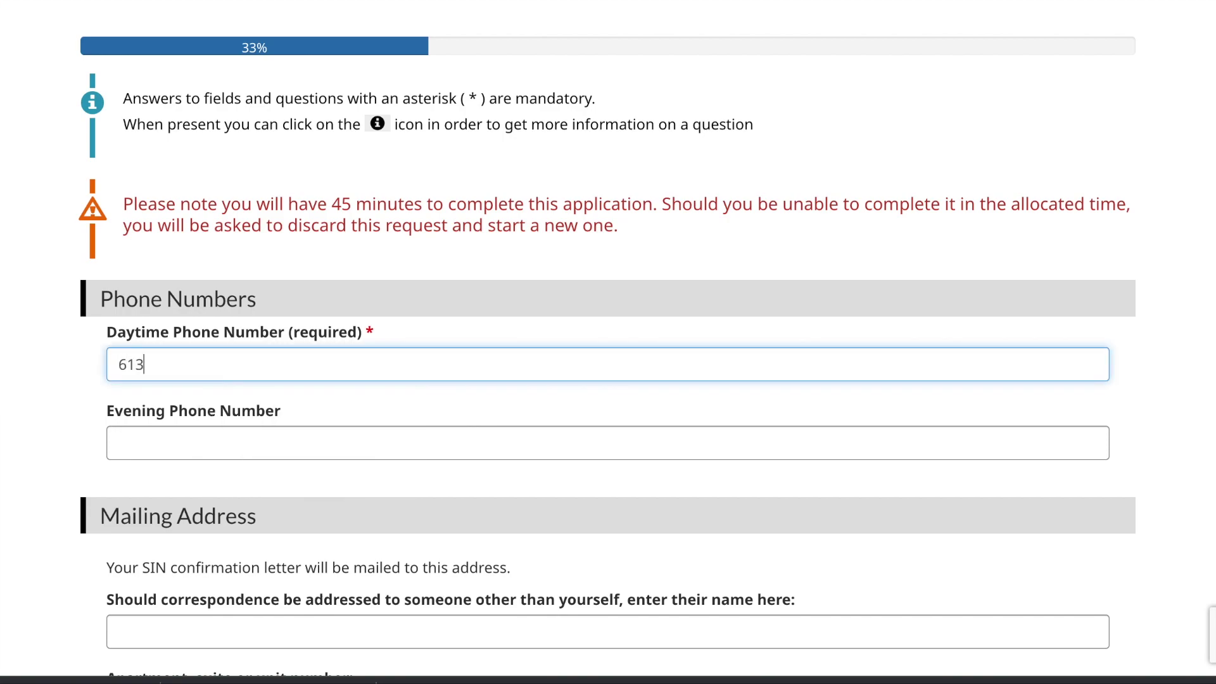
pyautogui.scroll(-2, 264, 447)
pyautogui.scroll(-2, 264, 447)
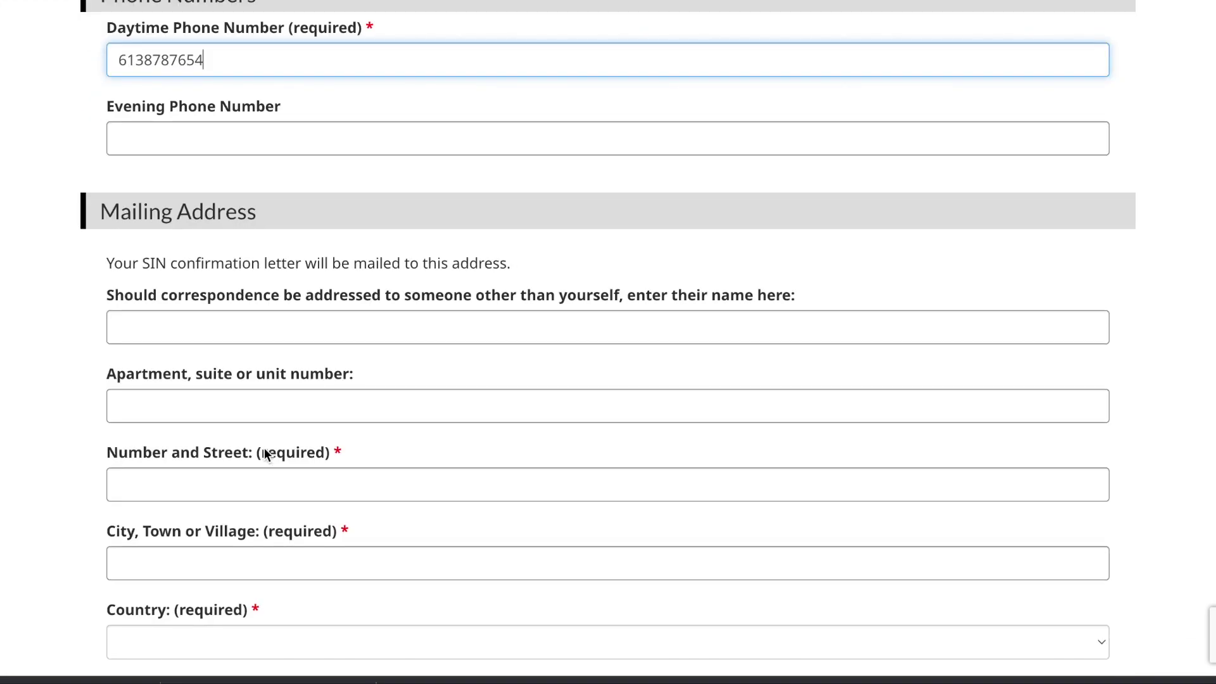
pyautogui.scroll(-1, 264, 447)
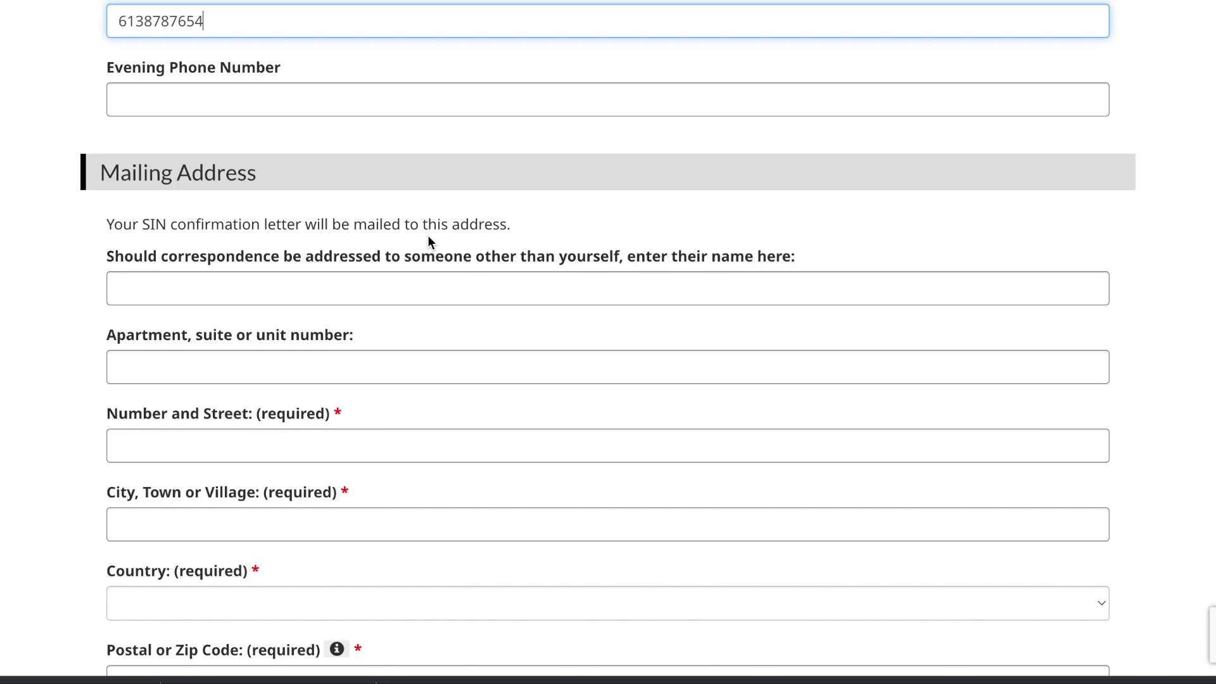
pyautogui.scroll(-2, 428, 237)
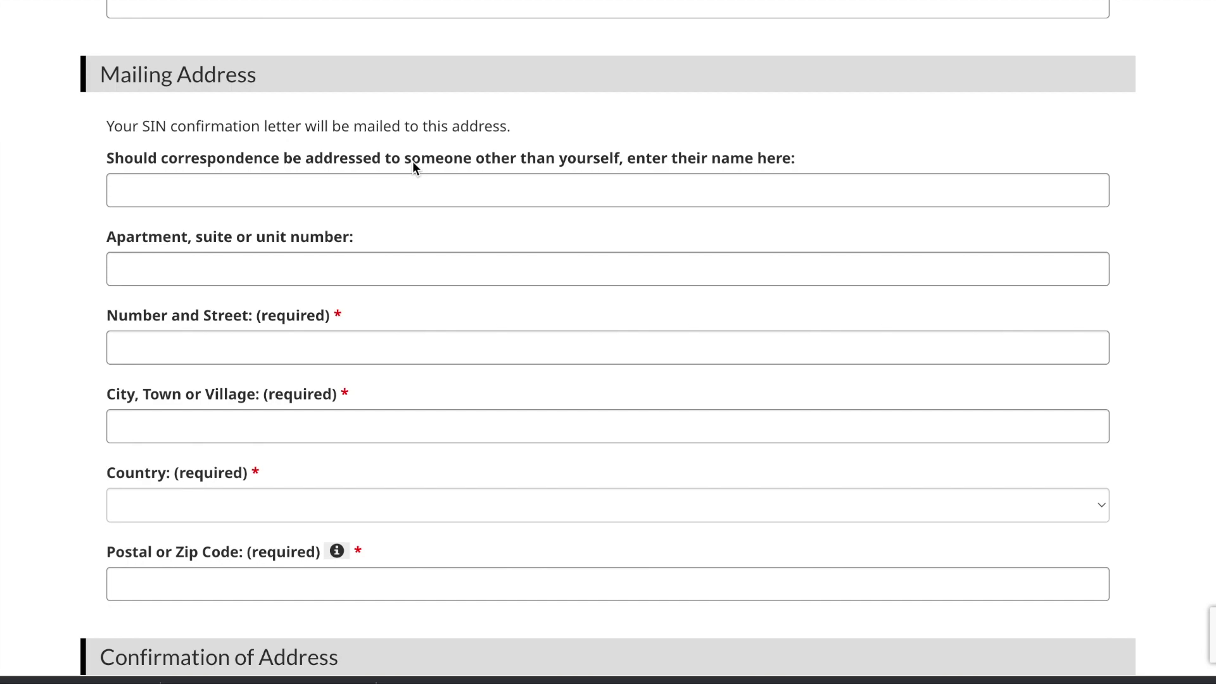
# Step: Fill in the mailing address's apartment number, street address and city
pyautogui.click(297, 273)
pyautogui.write('1')
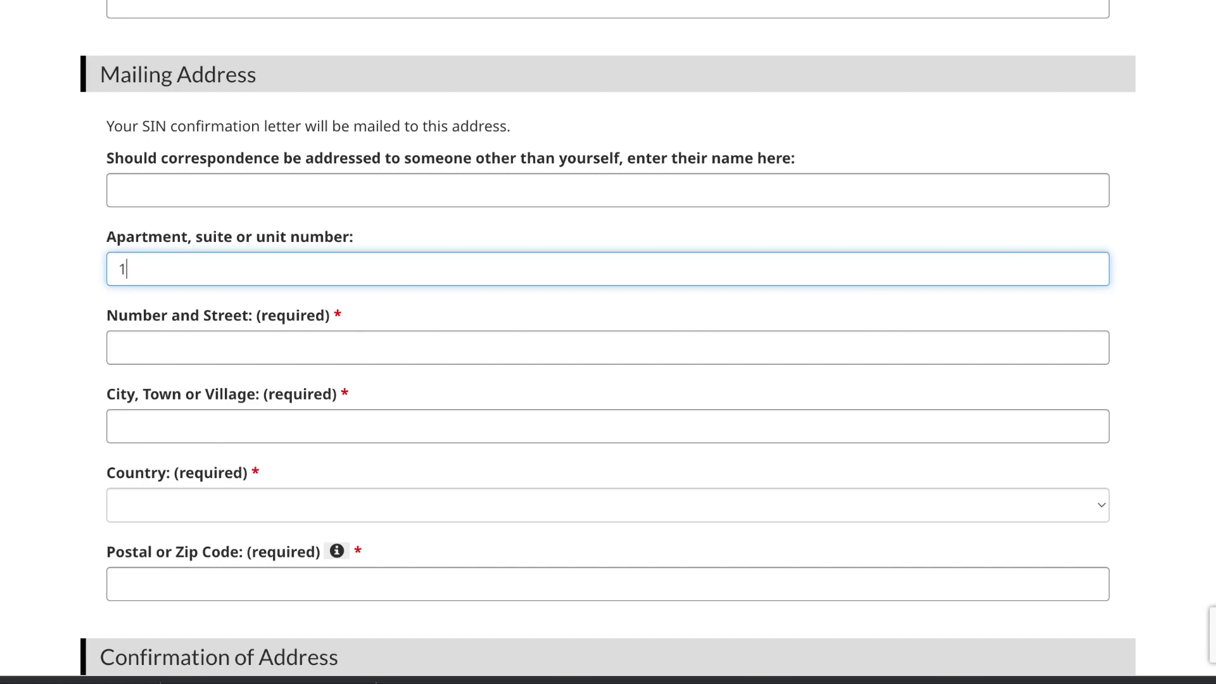
pyautogui.click(253, 350)
pyautogui.write('11')
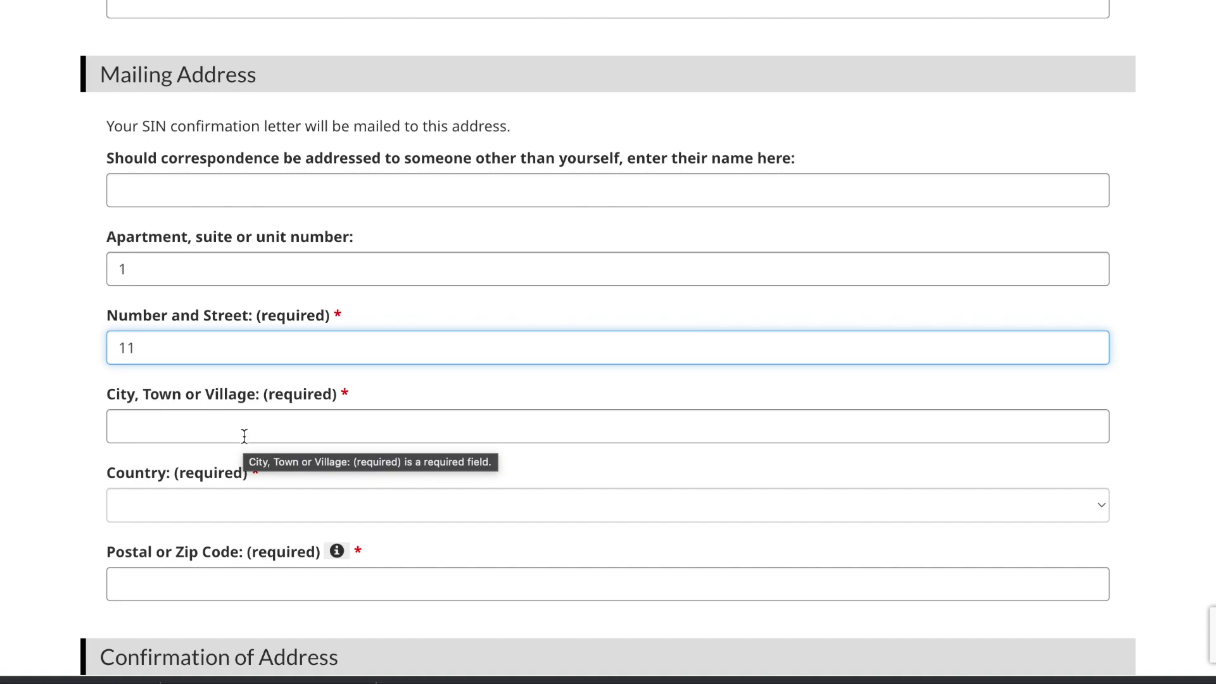
pyautogui.click(244, 436)
pyautogui.write('TO')
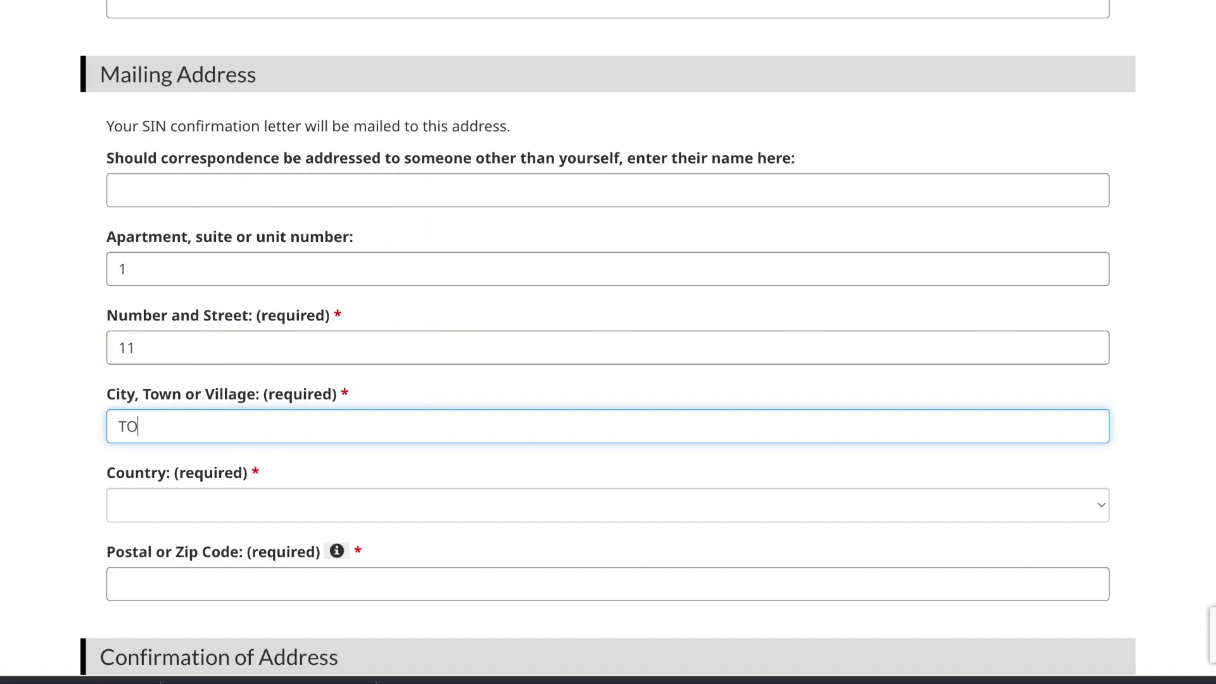
pyautogui.write('RONTO')
# Step: Set the country to Canada and the province to Ontario, and enter the postal code
pyautogui.click(210, 507)
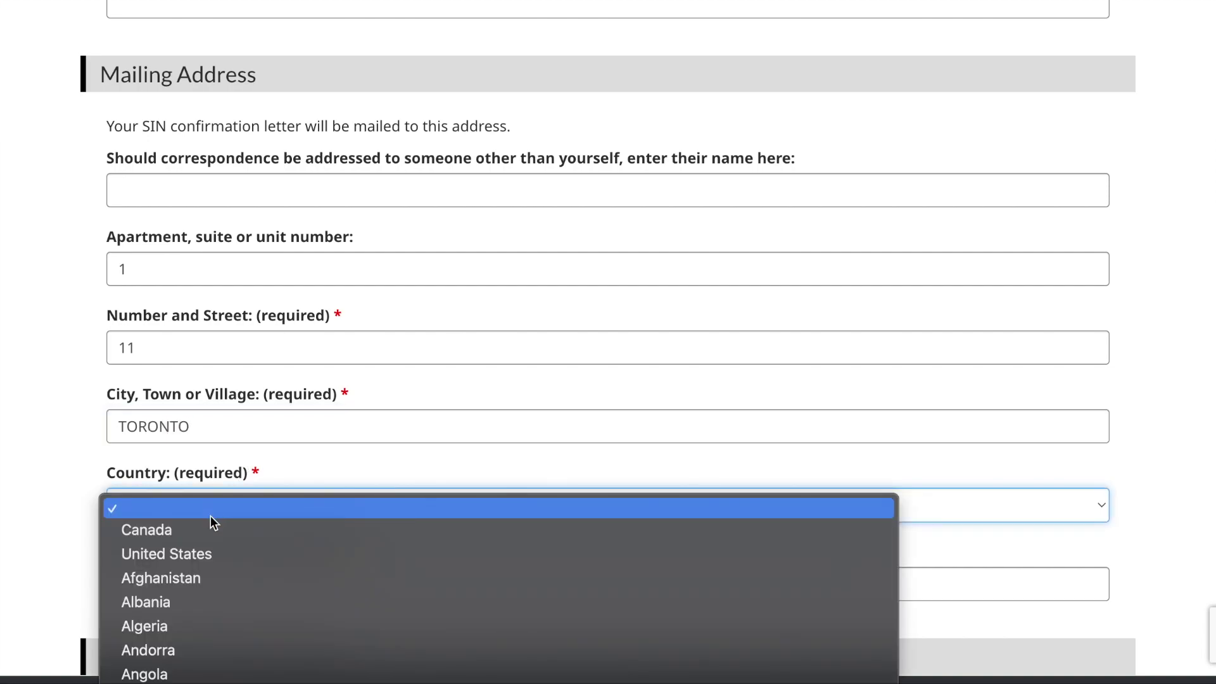
pyautogui.click(201, 531)
pyautogui.scroll(-2, 201, 531)
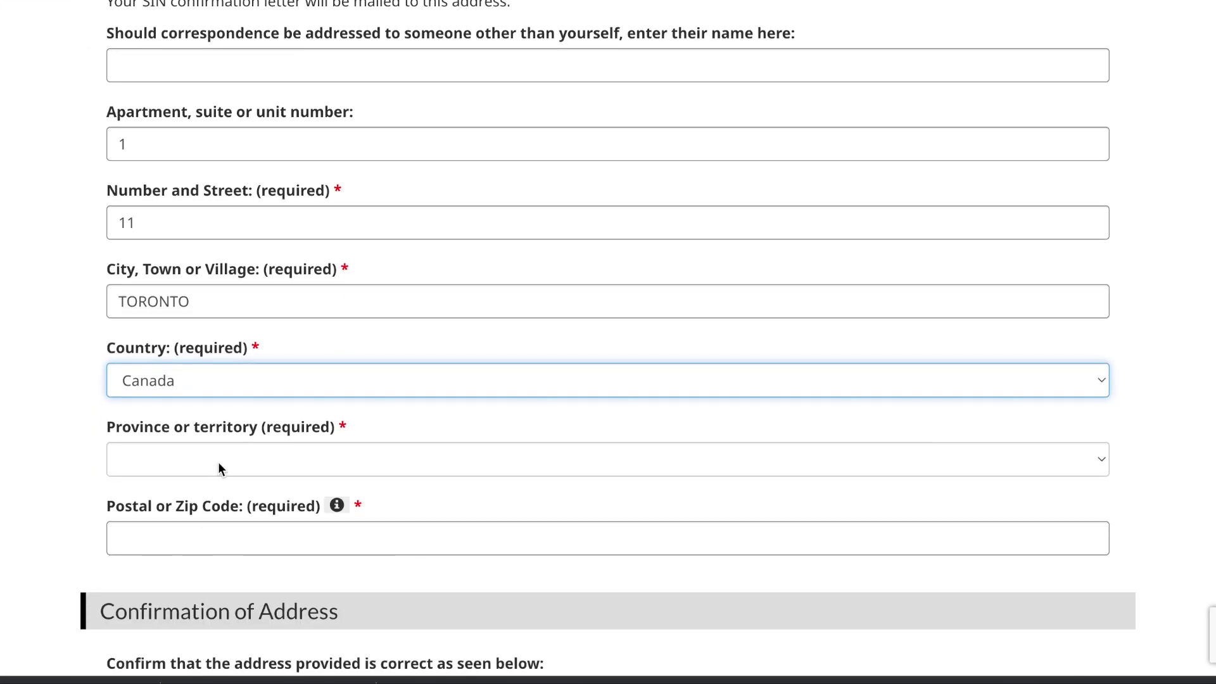
pyautogui.click(218, 468)
pyautogui.press('o')
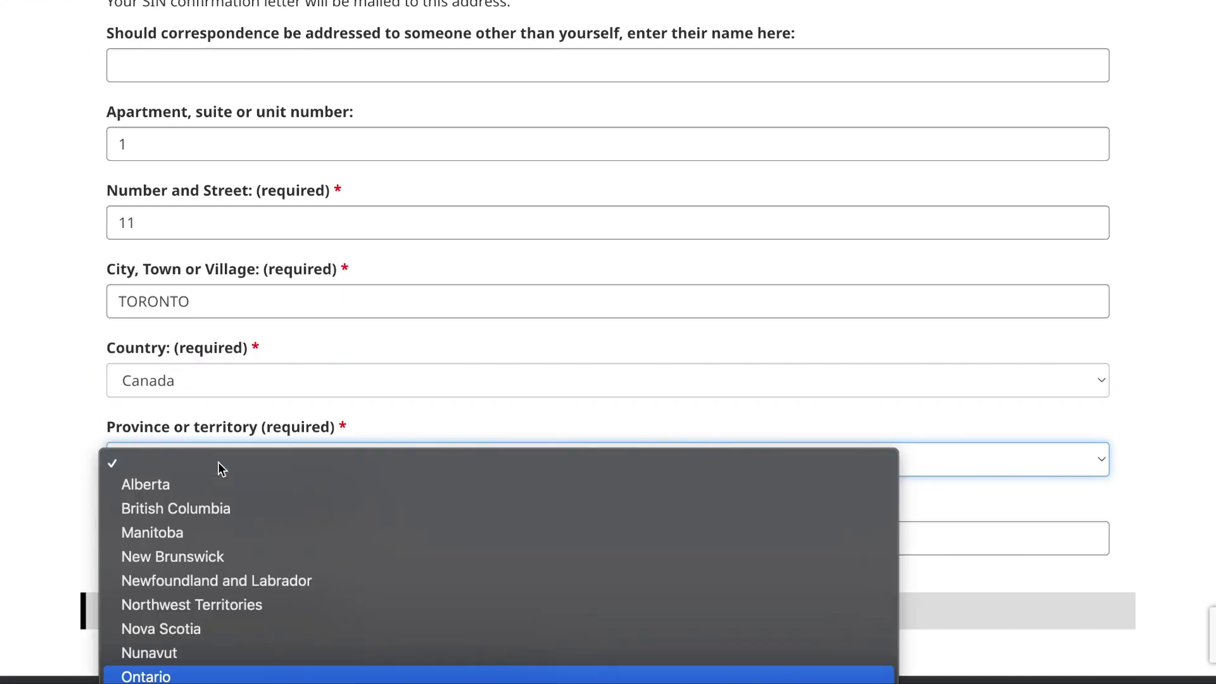
pyautogui.press('Return')
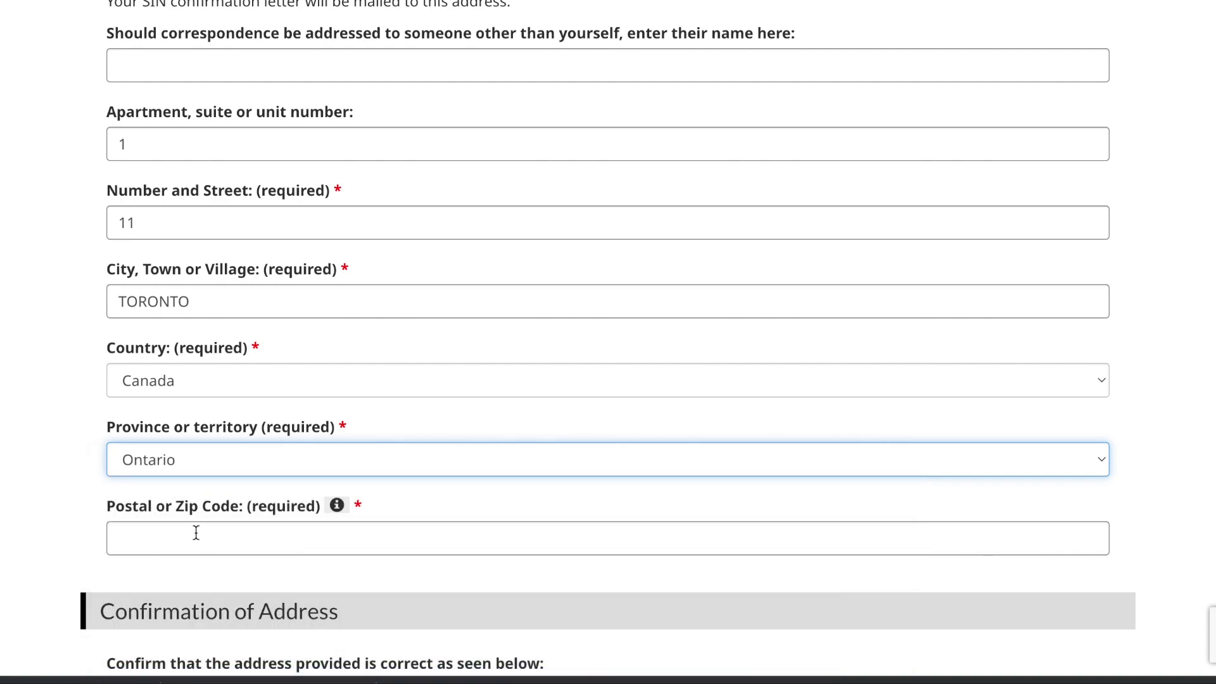
pyautogui.click(197, 533)
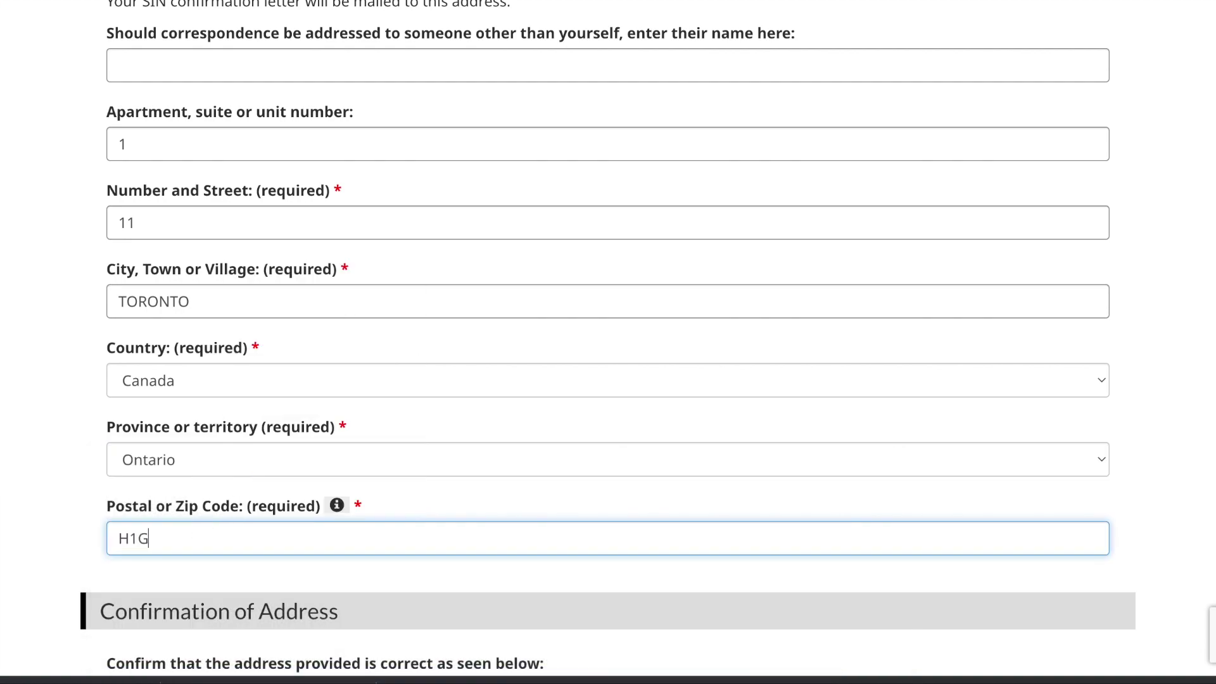
# Step: Tick the address-verification box, go to the next page, and decline the browser's save-address prompt
pyautogui.scroll(-5, 608, 342)
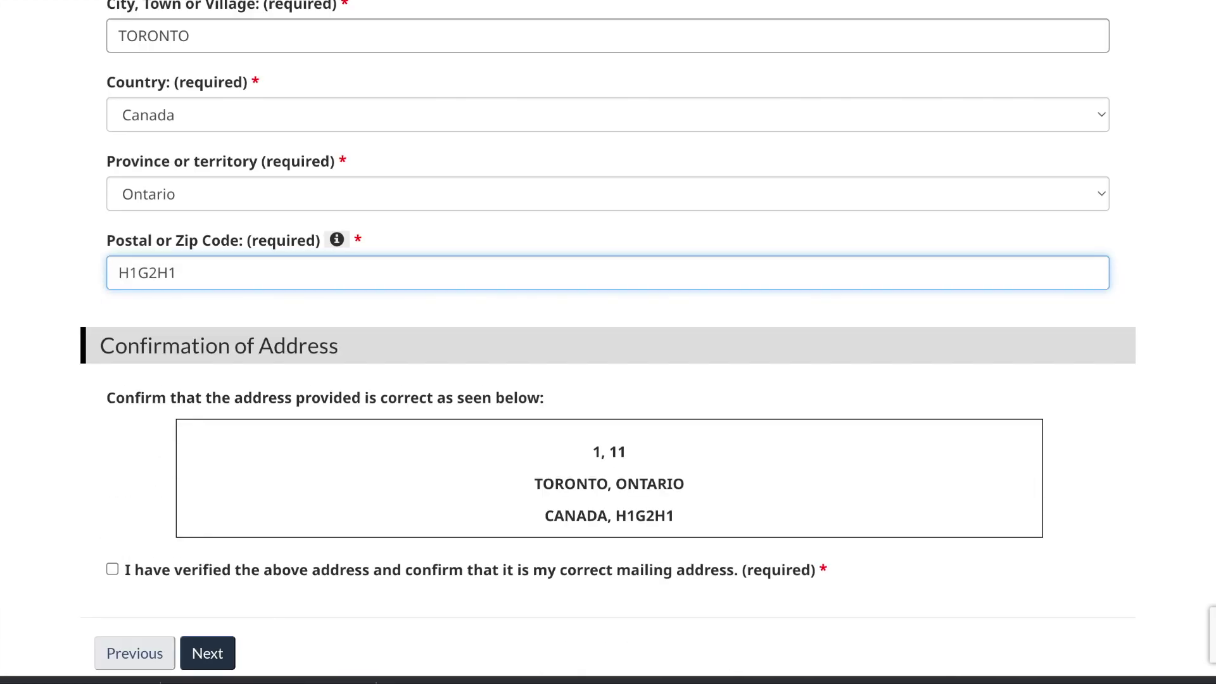
pyautogui.scroll(-2, 608, 342)
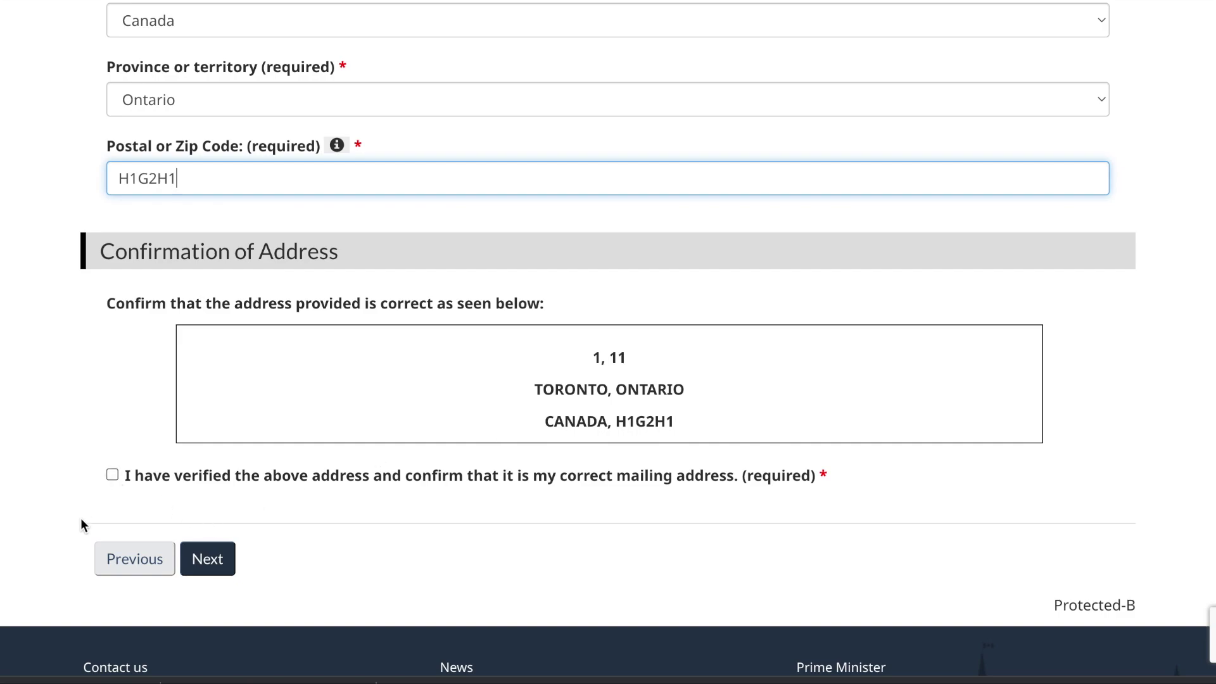
pyautogui.click(113, 476)
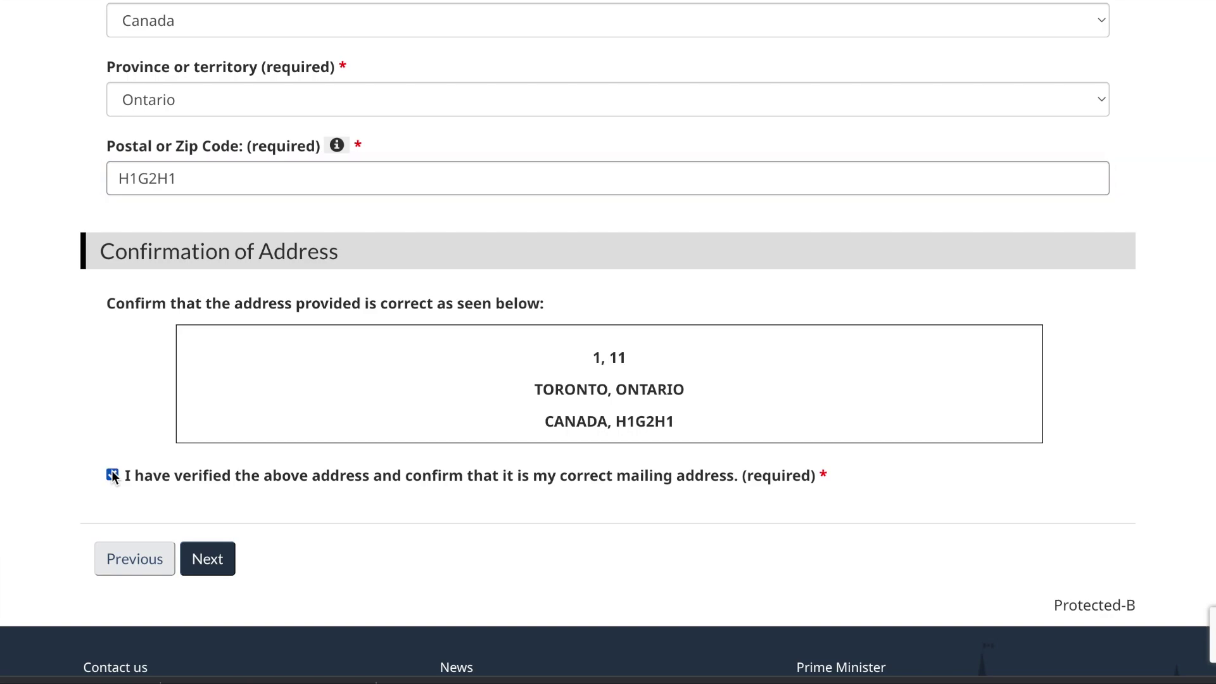
pyautogui.click(205, 568)
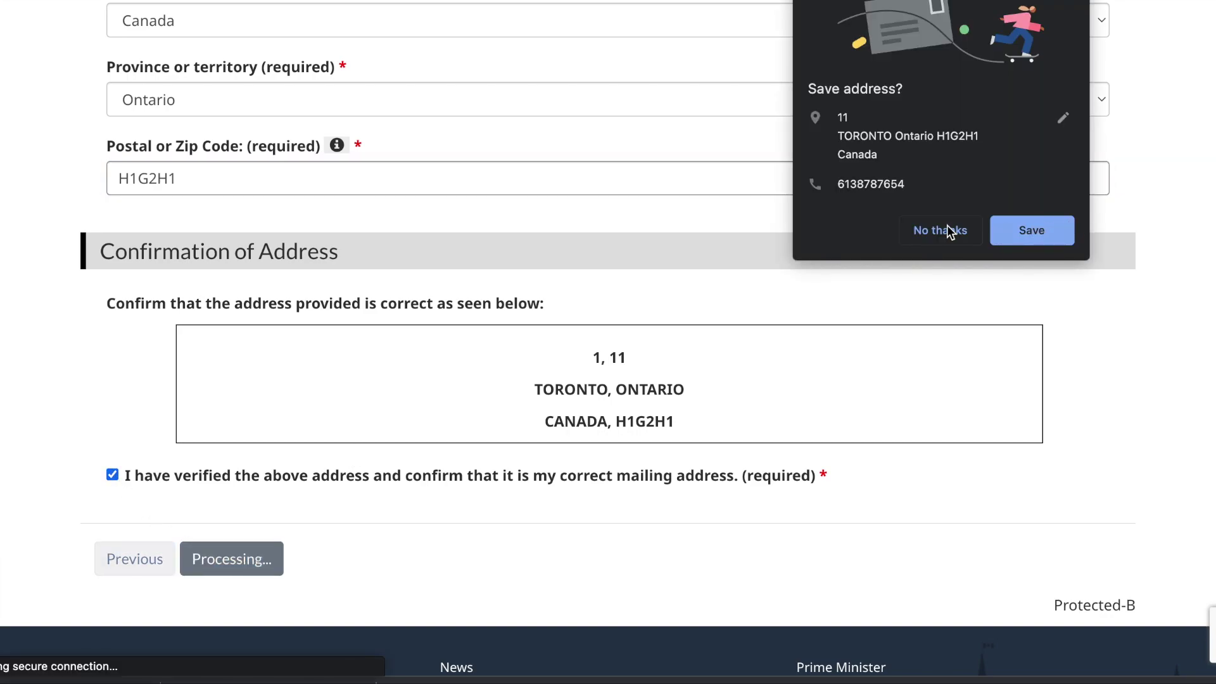
pyautogui.click(949, 230)
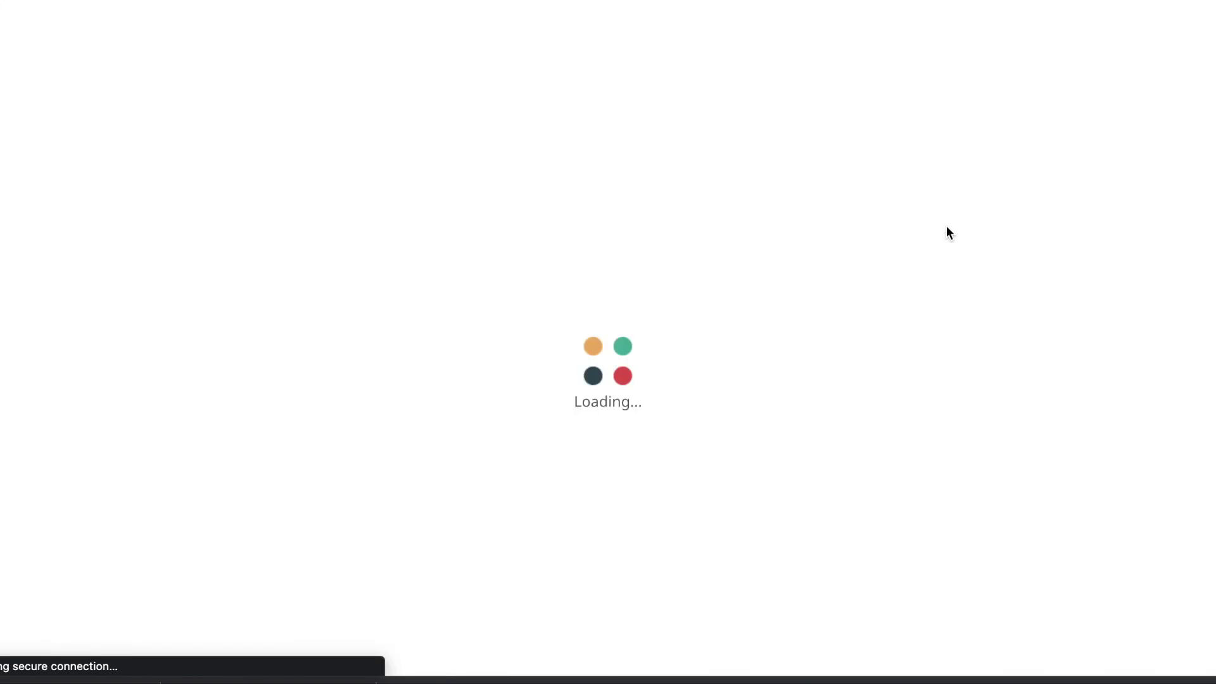
# Step: Select 'Study permit issued by IRCC' as the primary identity document
pyautogui.scroll(-5, 947, 225)
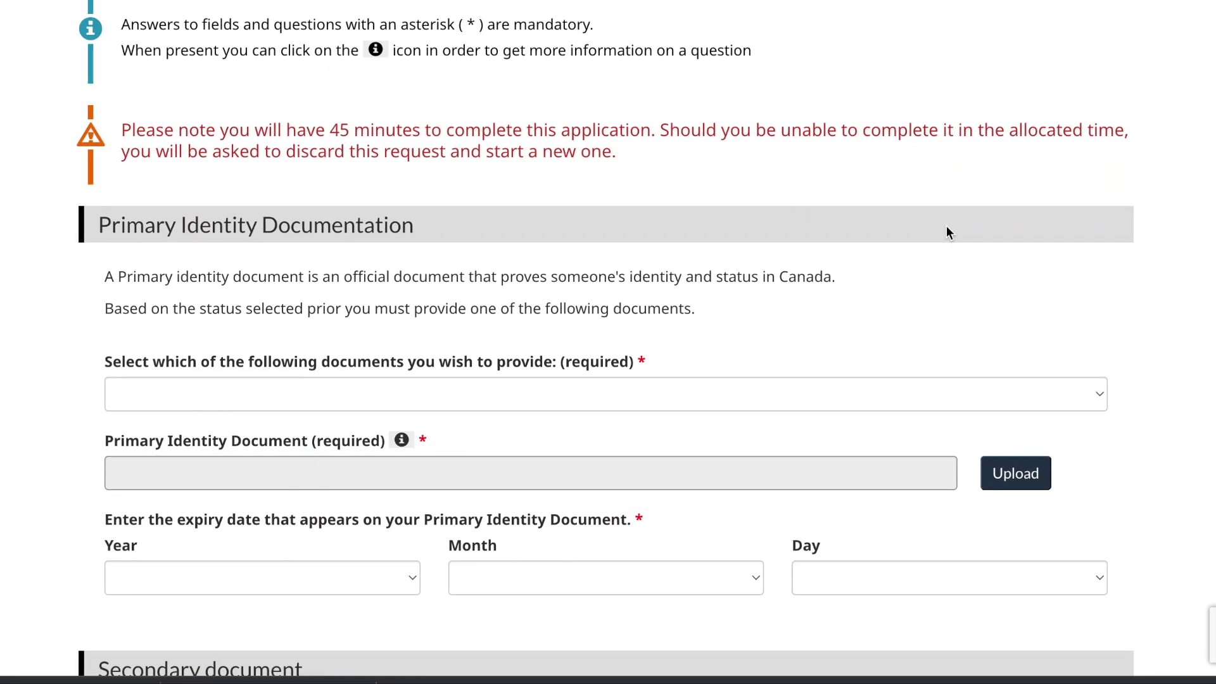
pyautogui.scroll(-2, 948, 230)
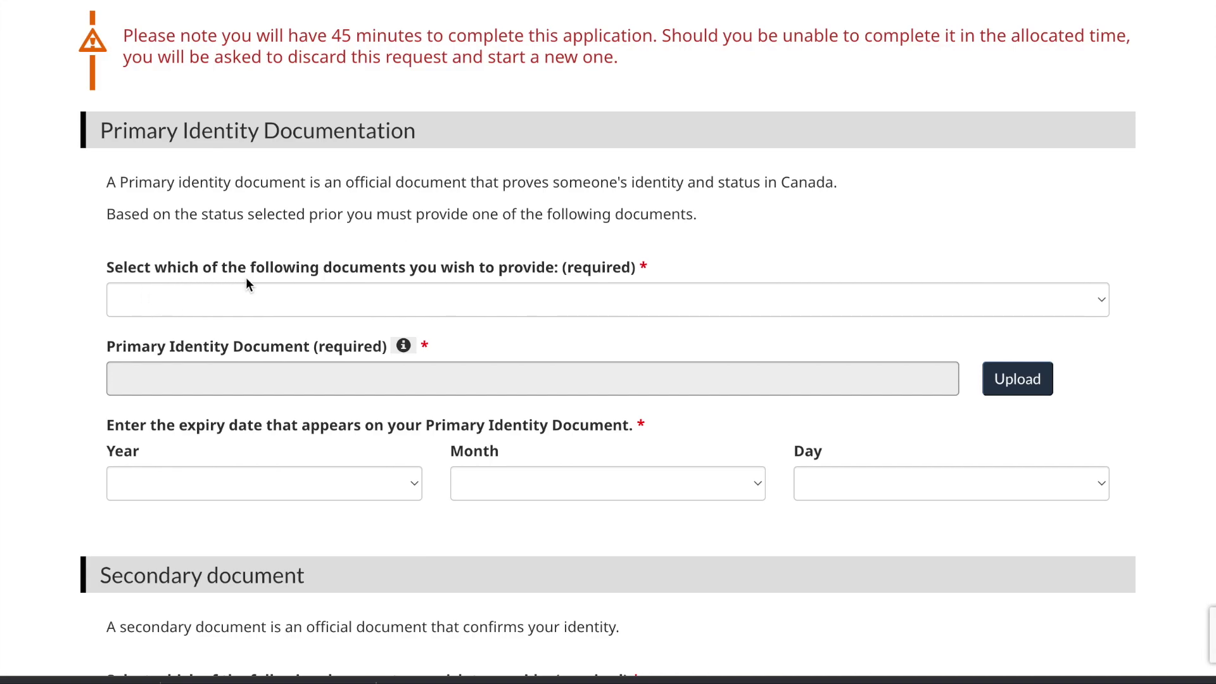
pyautogui.click(462, 304)
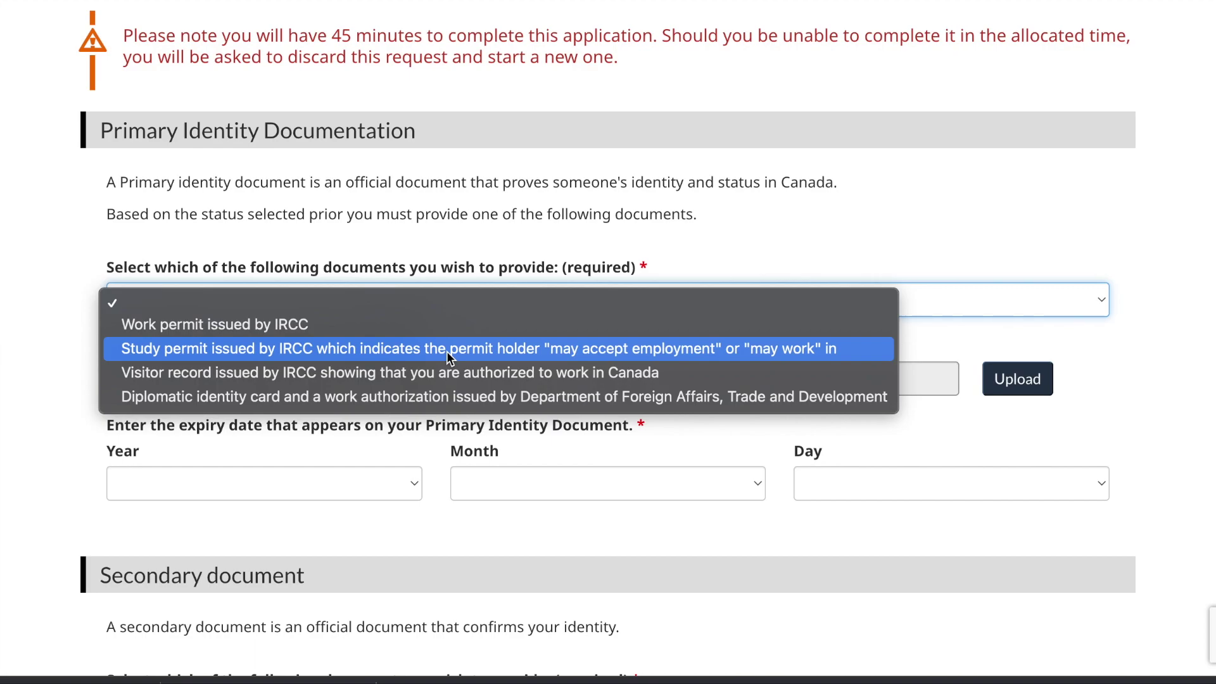
pyautogui.click(447, 351)
pyautogui.scroll(-2, 447, 380)
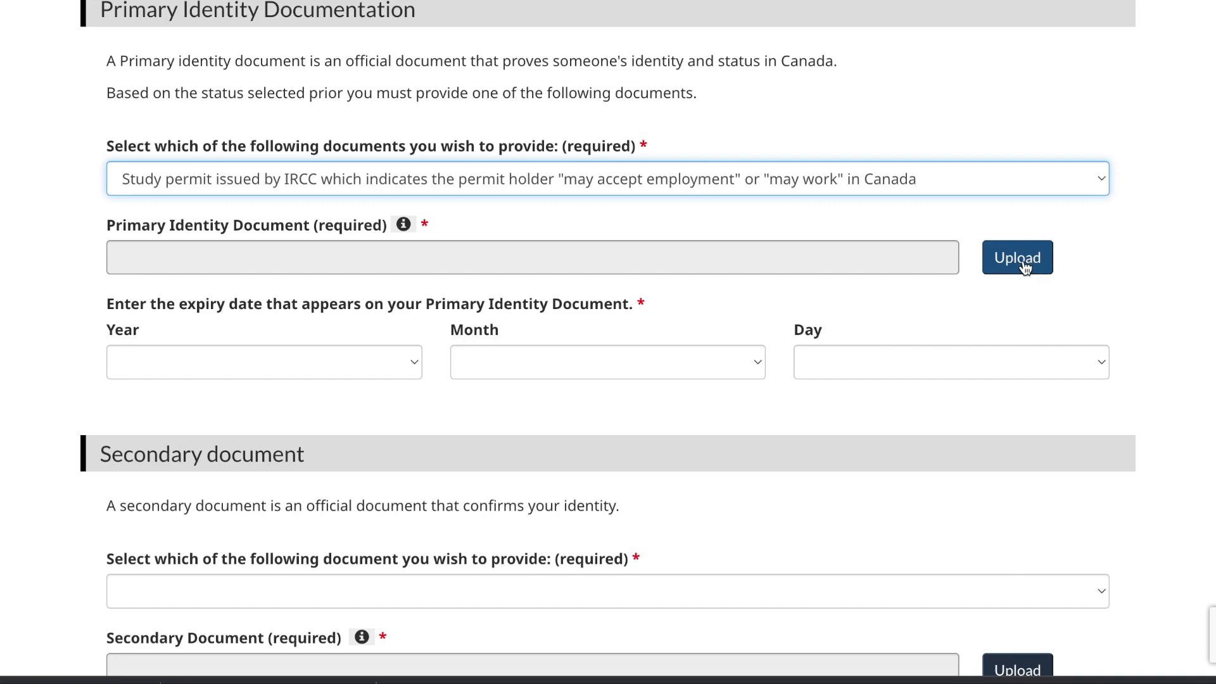
pyautogui.scroll(-1, 1025, 266)
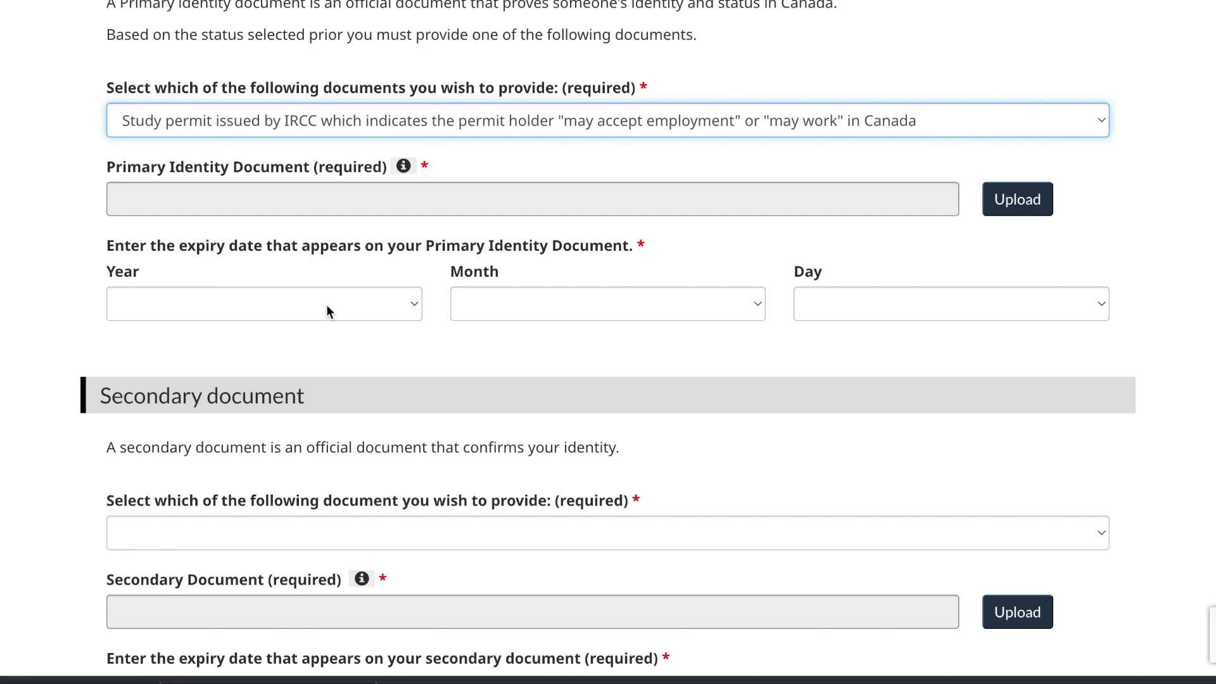
pyautogui.scroll(-4, 328, 307)
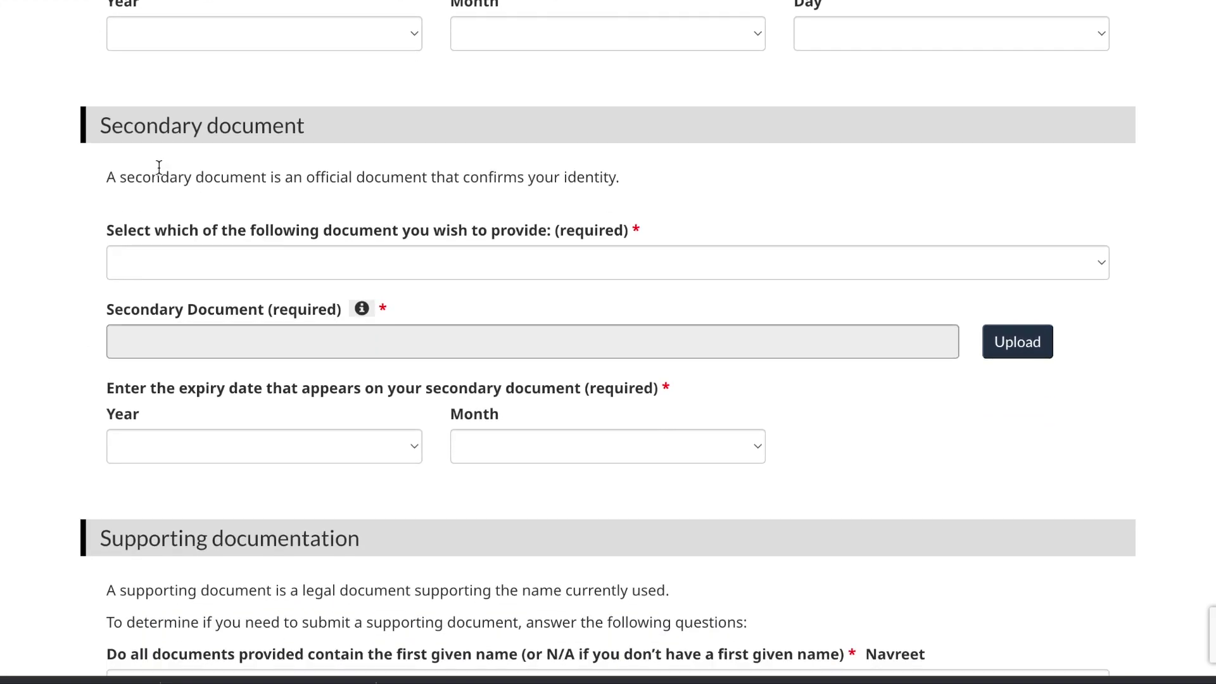
pyautogui.scroll(-1, 159, 167)
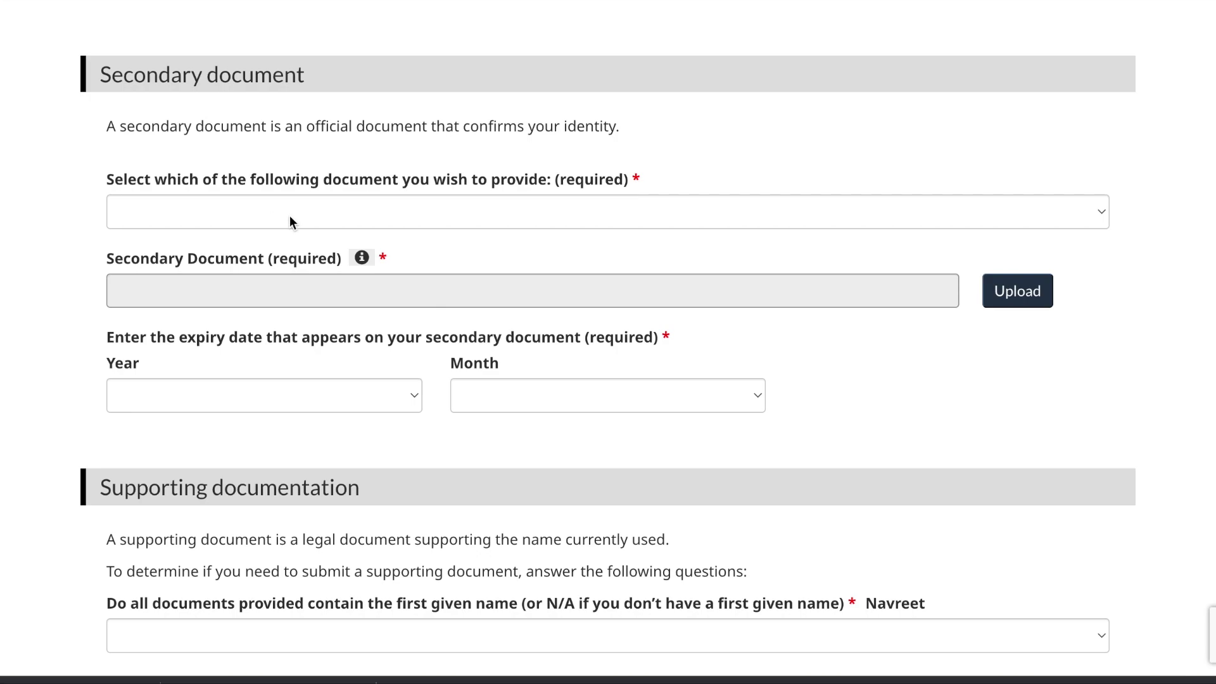
# Step: Choose a passport as the secondary identity document
pyautogui.click(290, 215)
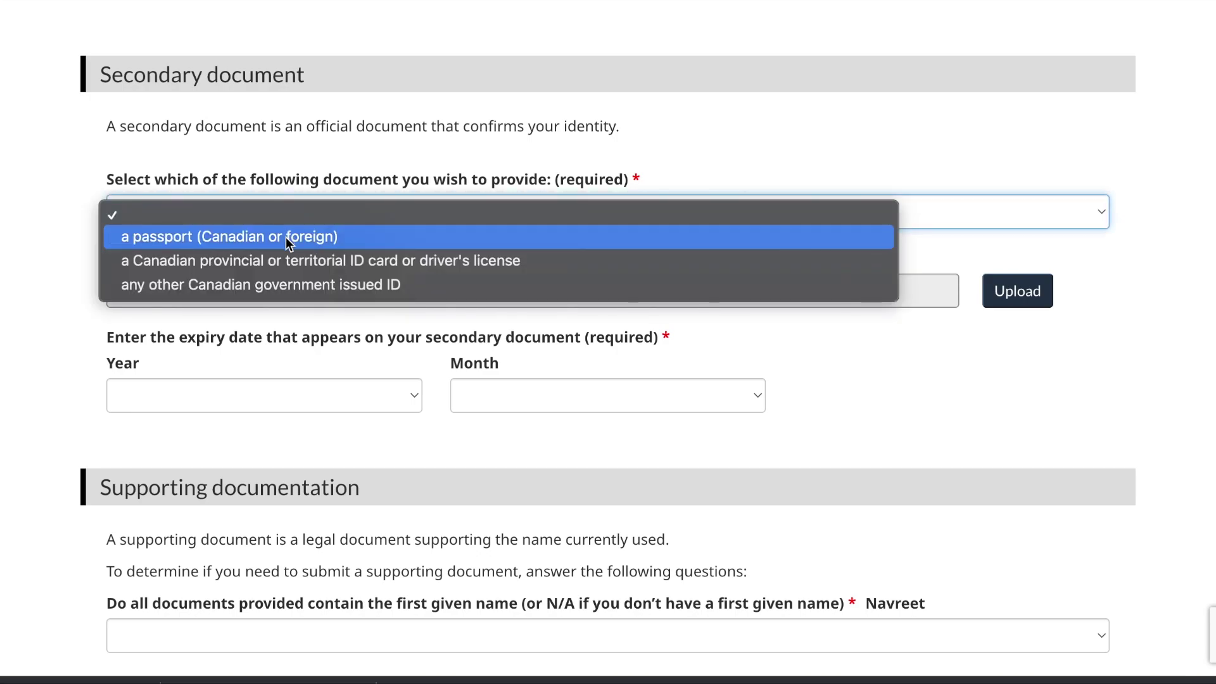
pyautogui.click(286, 237)
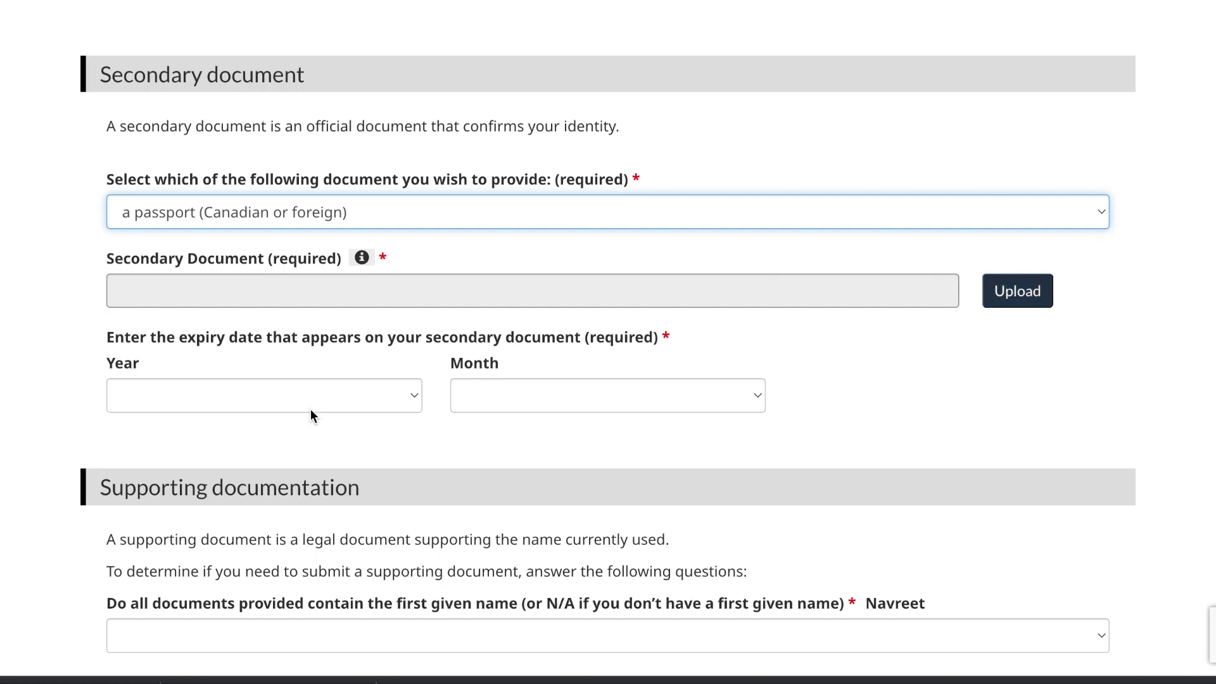
pyautogui.scroll(-6, 311, 417)
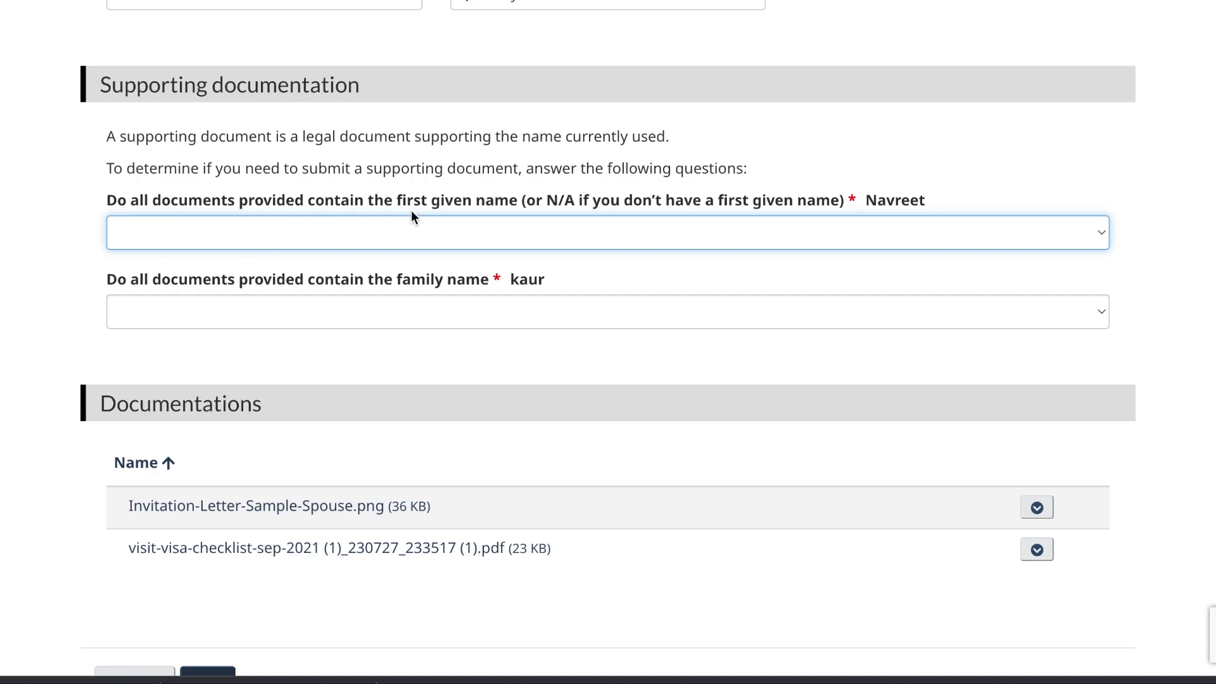
# Step: Answer Yes that the documents show the first given name and family name, then continue
pyautogui.click(568, 229)
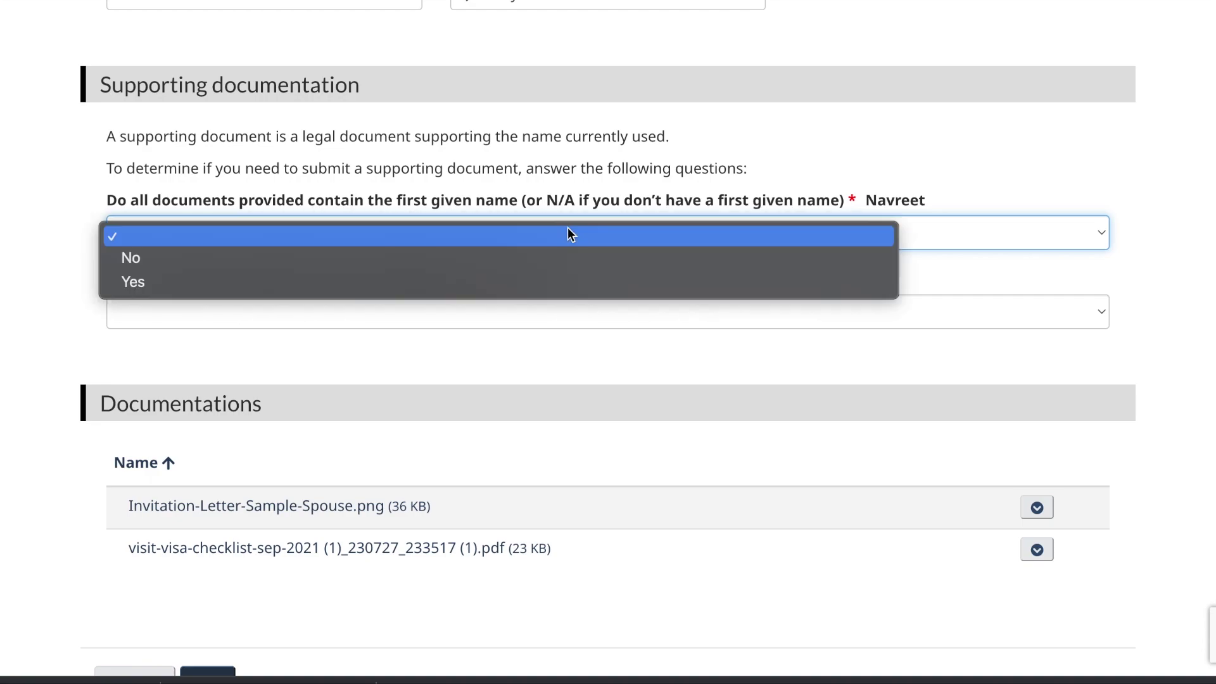
pyautogui.click(537, 280)
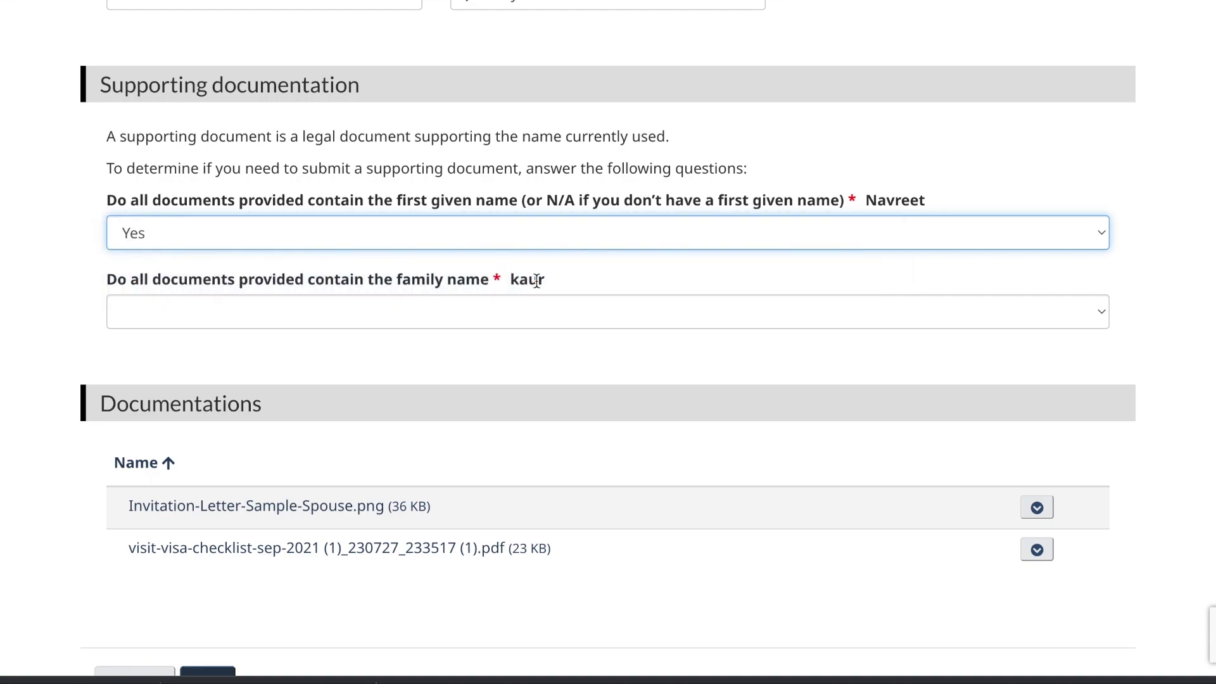
pyautogui.click(508, 315)
pyautogui.click(473, 360)
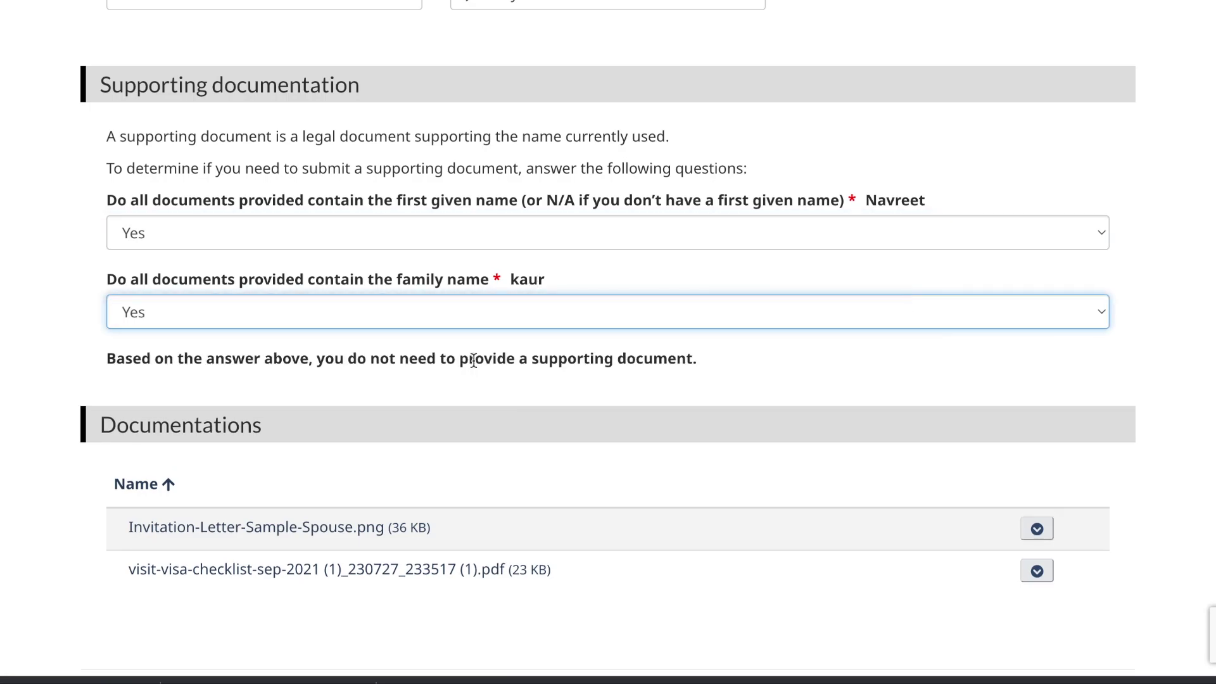
pyautogui.scroll(-4, 473, 361)
pyautogui.click(216, 451)
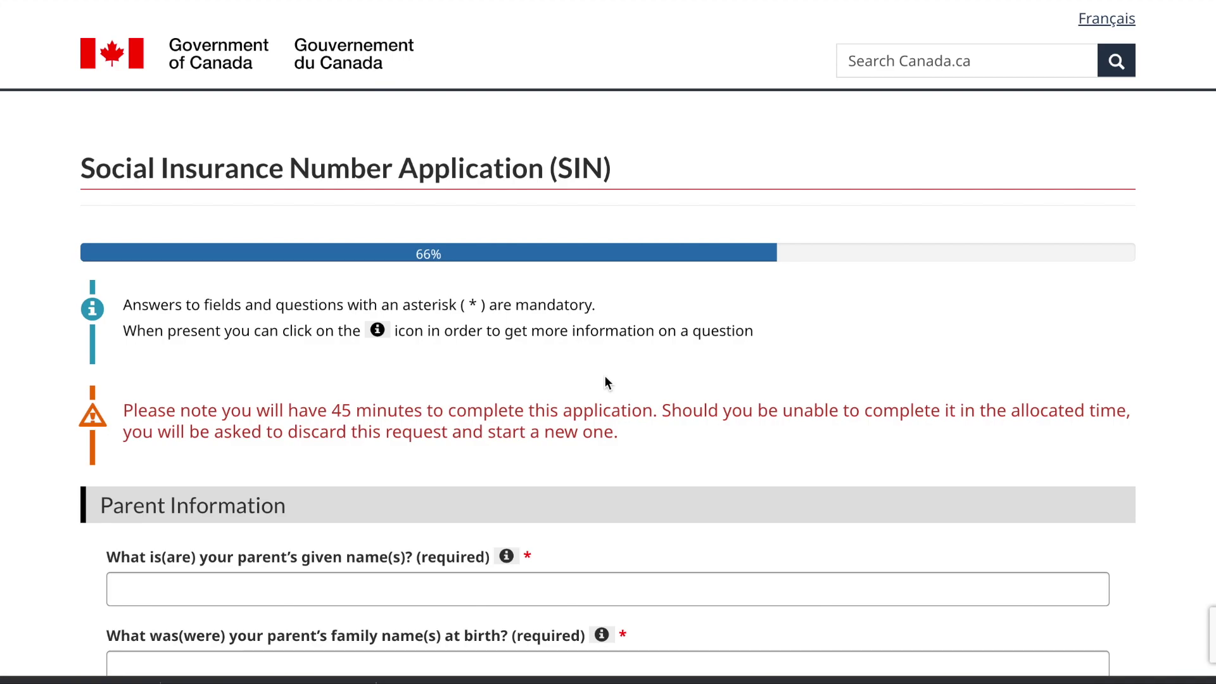
# Step: Enter 'test' as the first parent's given name and 'example' as family name at birth
pyautogui.scroll(-3, 605, 376)
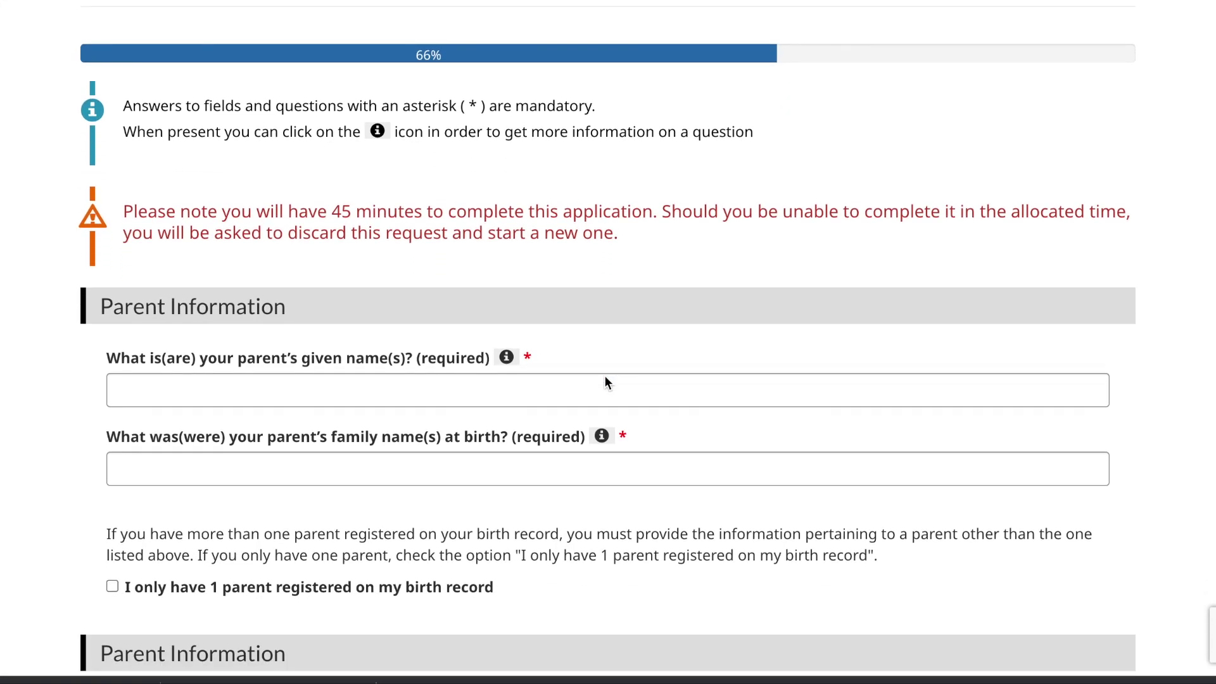
pyautogui.scroll(-1, 415, 390)
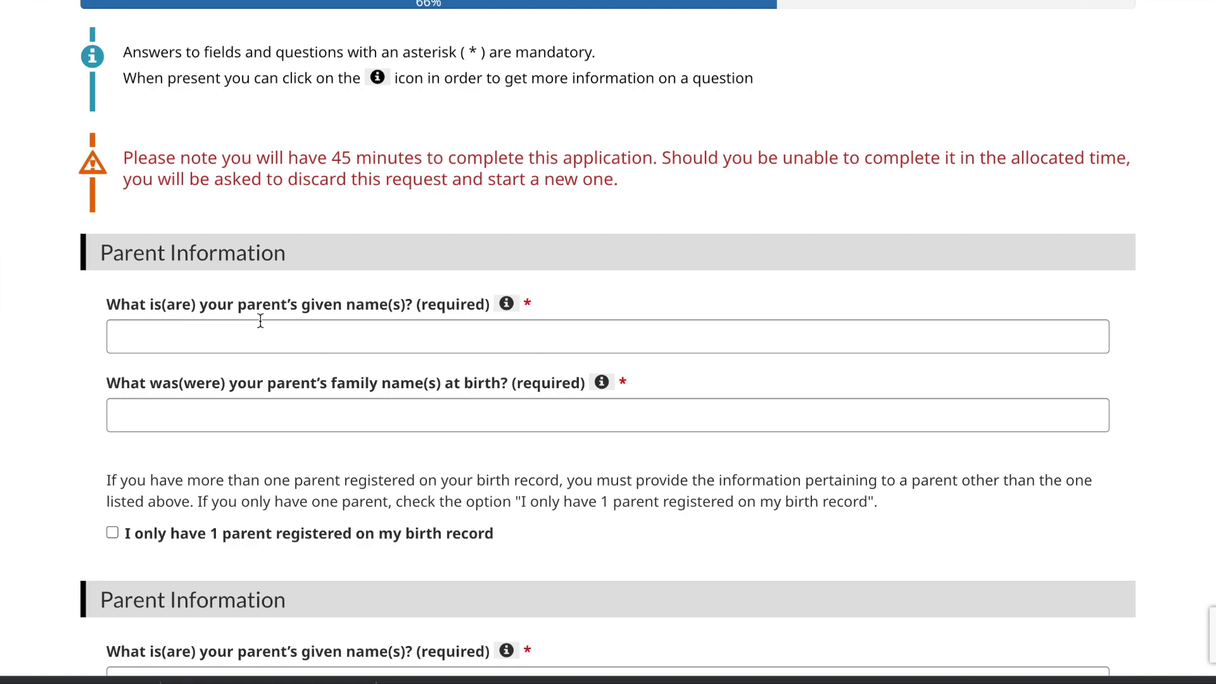
pyautogui.scroll(-1, 260, 321)
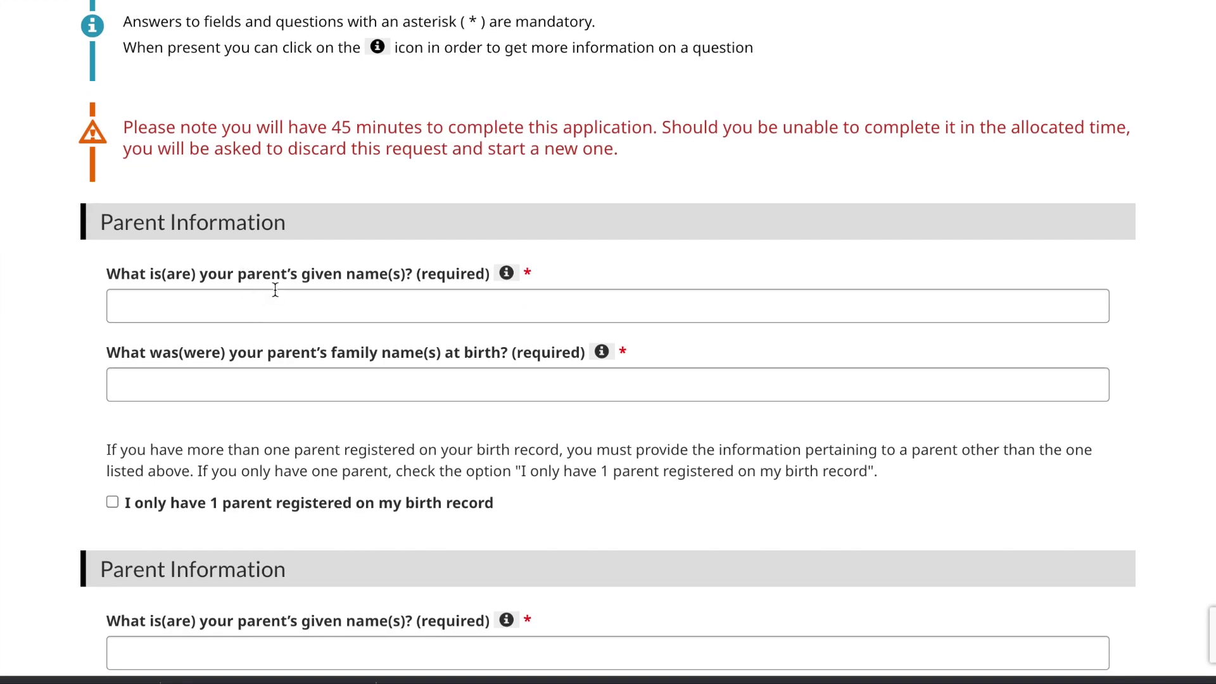
pyautogui.scroll(-2, 275, 290)
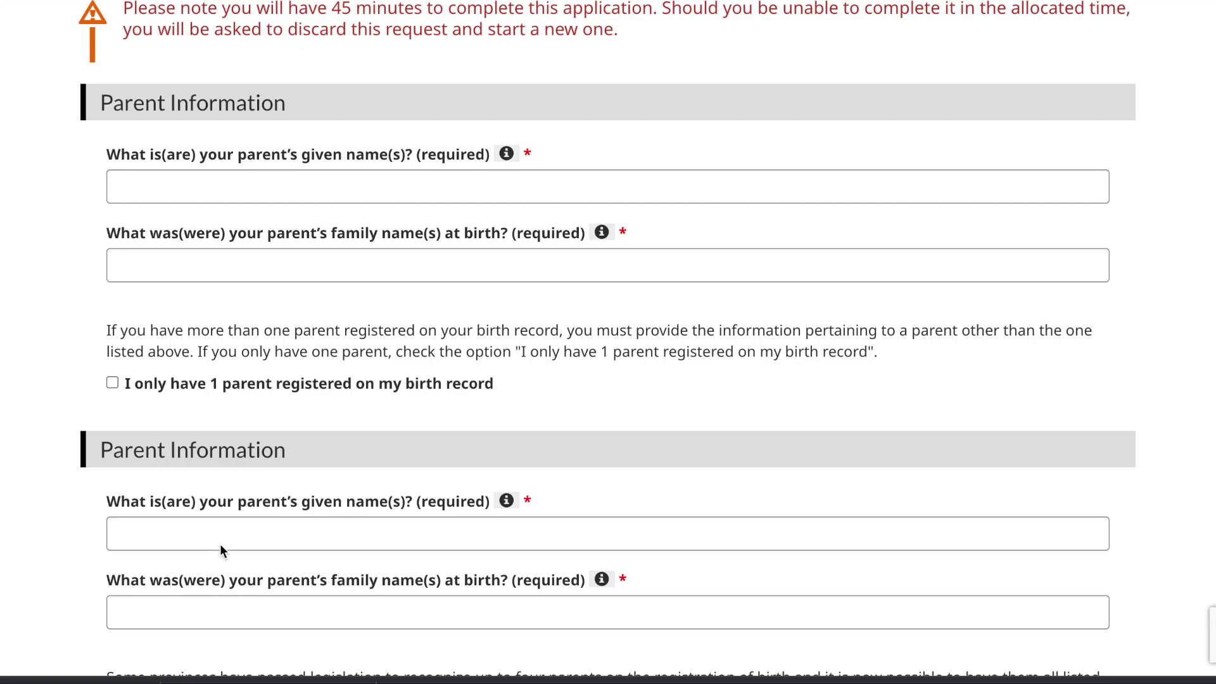
pyautogui.click(137, 188)
pyautogui.write('test')
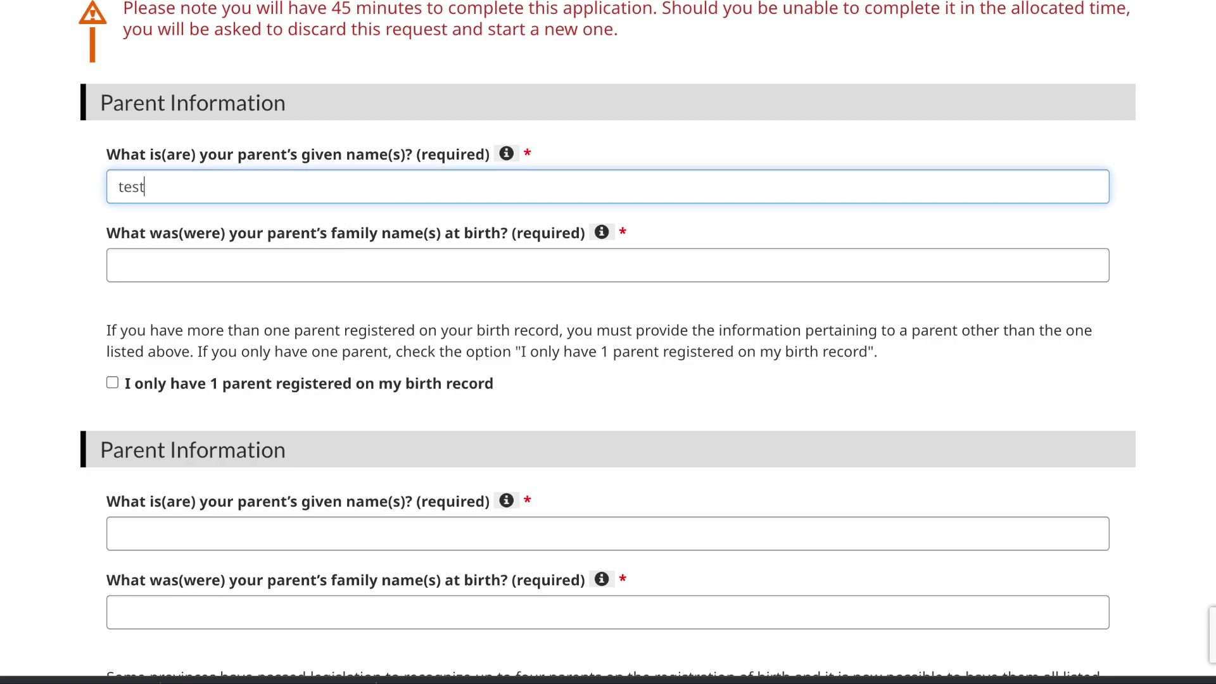
pyautogui.click(153, 262)
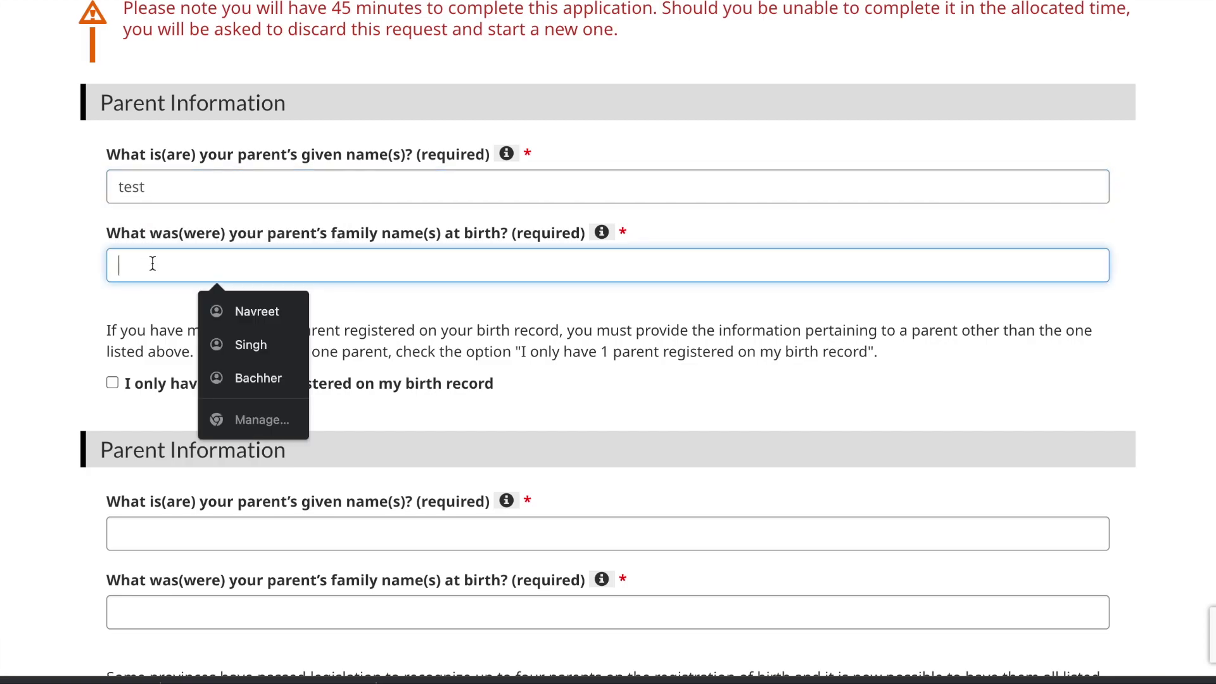
pyautogui.write('test')
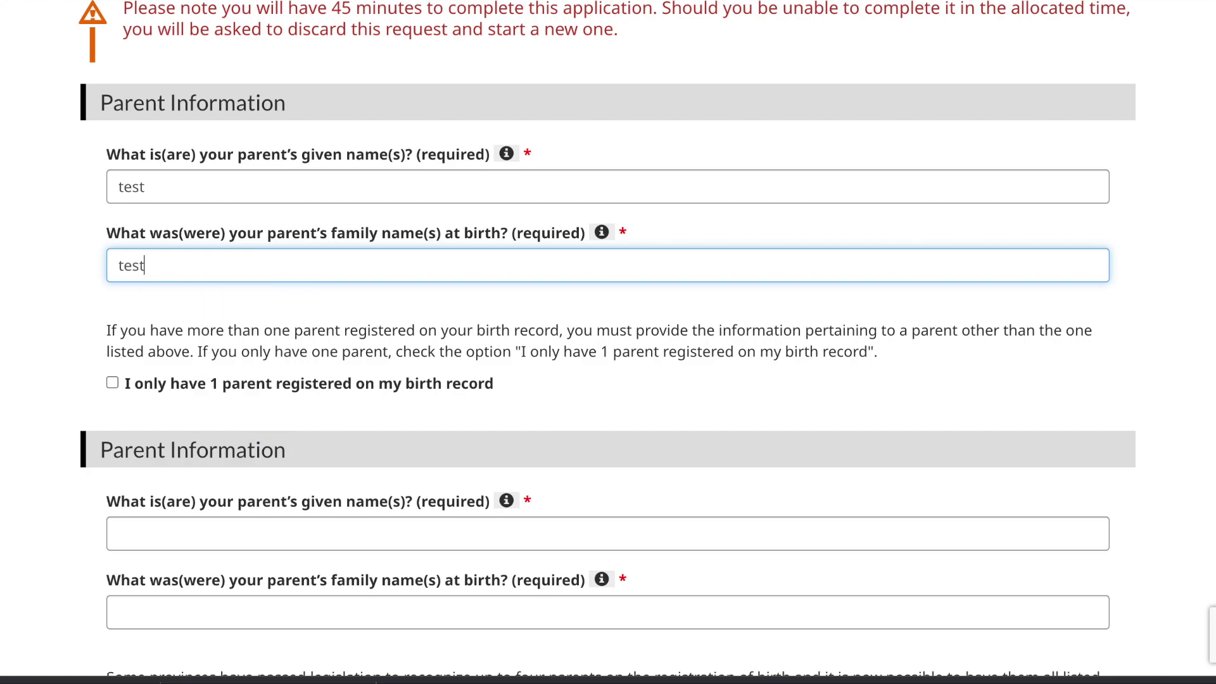
pyautogui.write('1')
pyautogui.press('BackSpace')
pyautogui.press('BackSpace')
pyautogui.press('BackSpace')
pyautogui.press('BackSpace')
pyautogui.write('example')
pyautogui.scroll(-1, 609, 338)
pyautogui.scroll(-2, 608, 338)
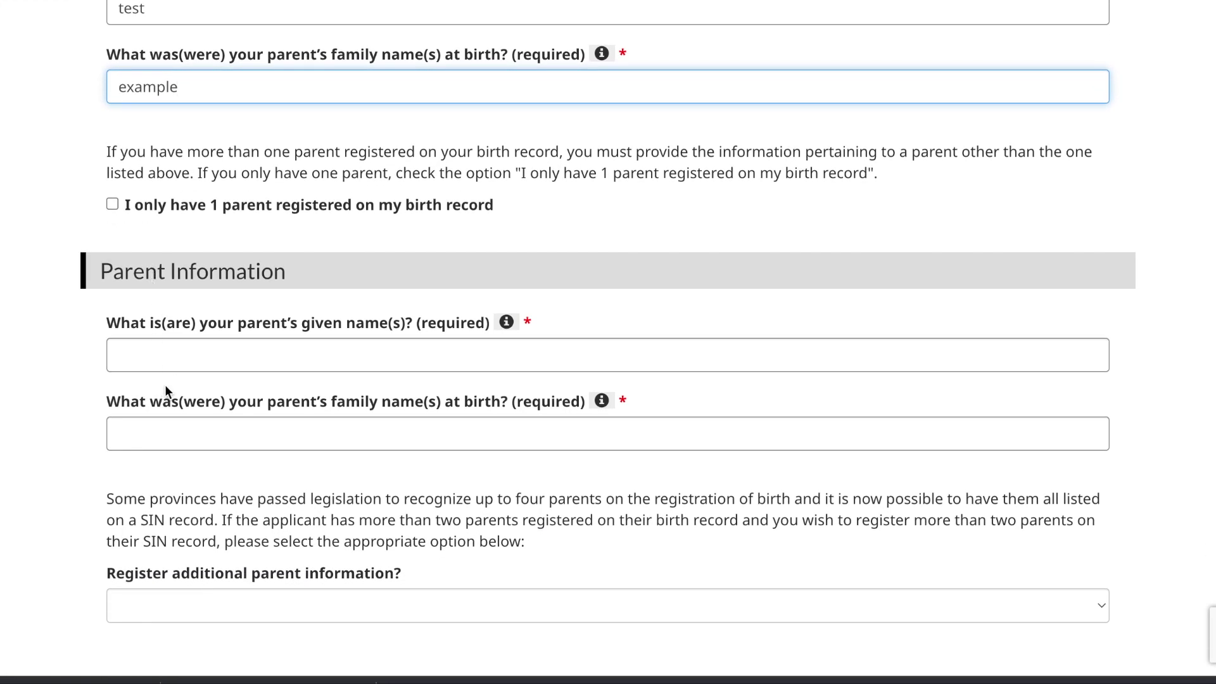
# Step: Enter 'mother' as the second parent's given name and 'name' as family name
pyautogui.click(207, 361)
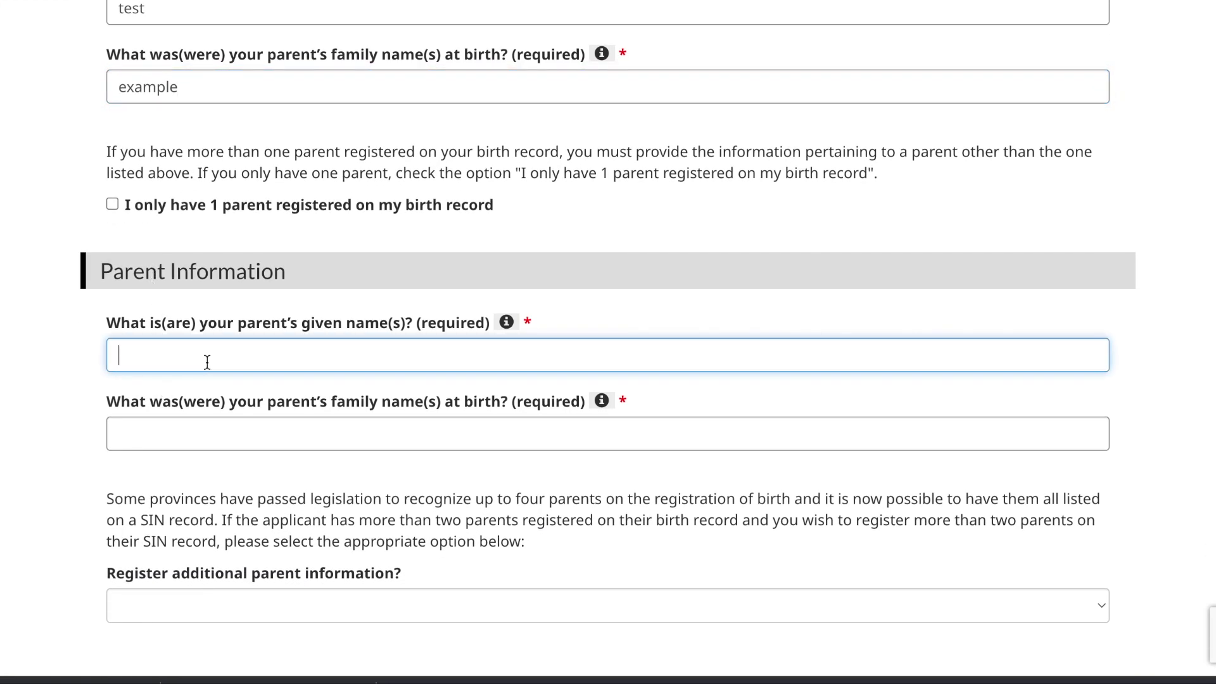
pyautogui.write('mon')
pyautogui.press('BackSpace')
pyautogui.write('thers')
pyautogui.click(176, 437)
pyautogui.write('name')
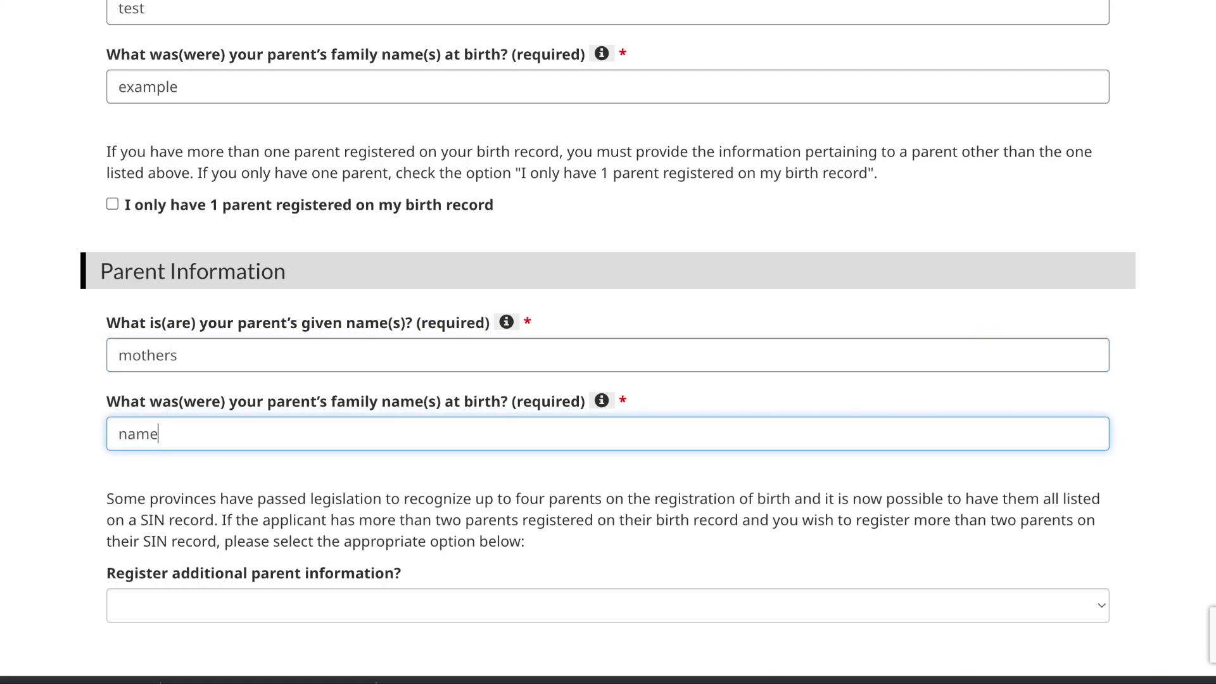
# Step: Leave the additional-parents choice empty and continue to the review page
pyautogui.scroll(-3, 228, 418)
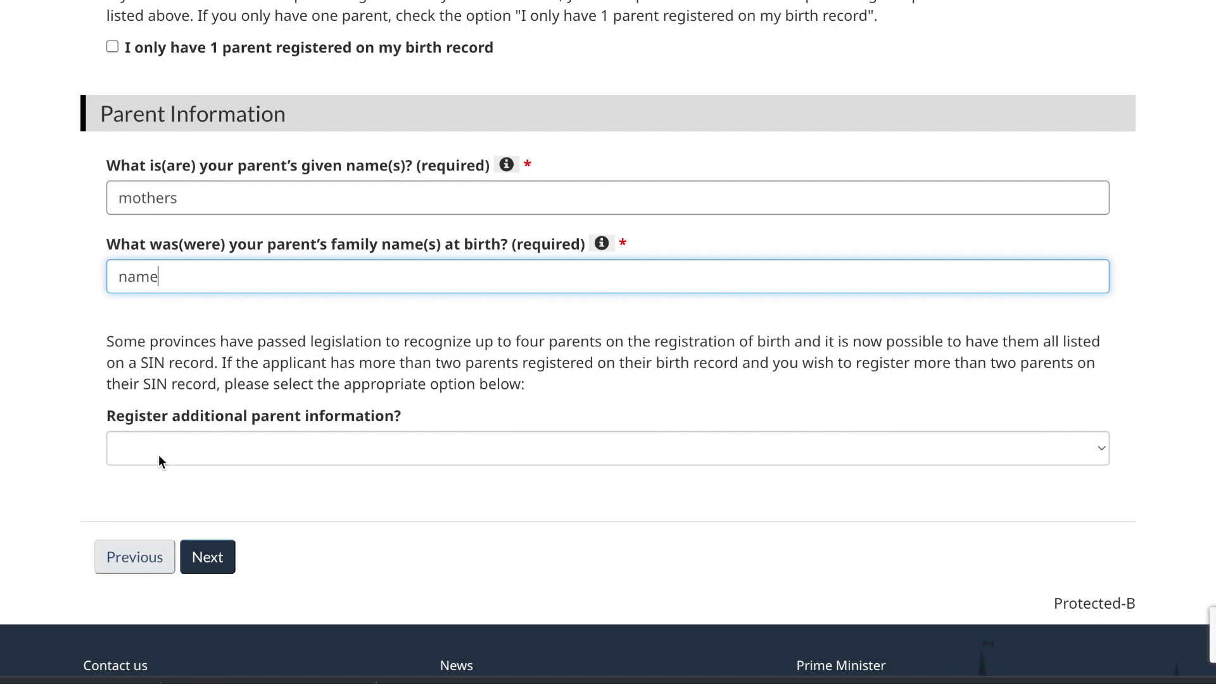
pyautogui.click(214, 458)
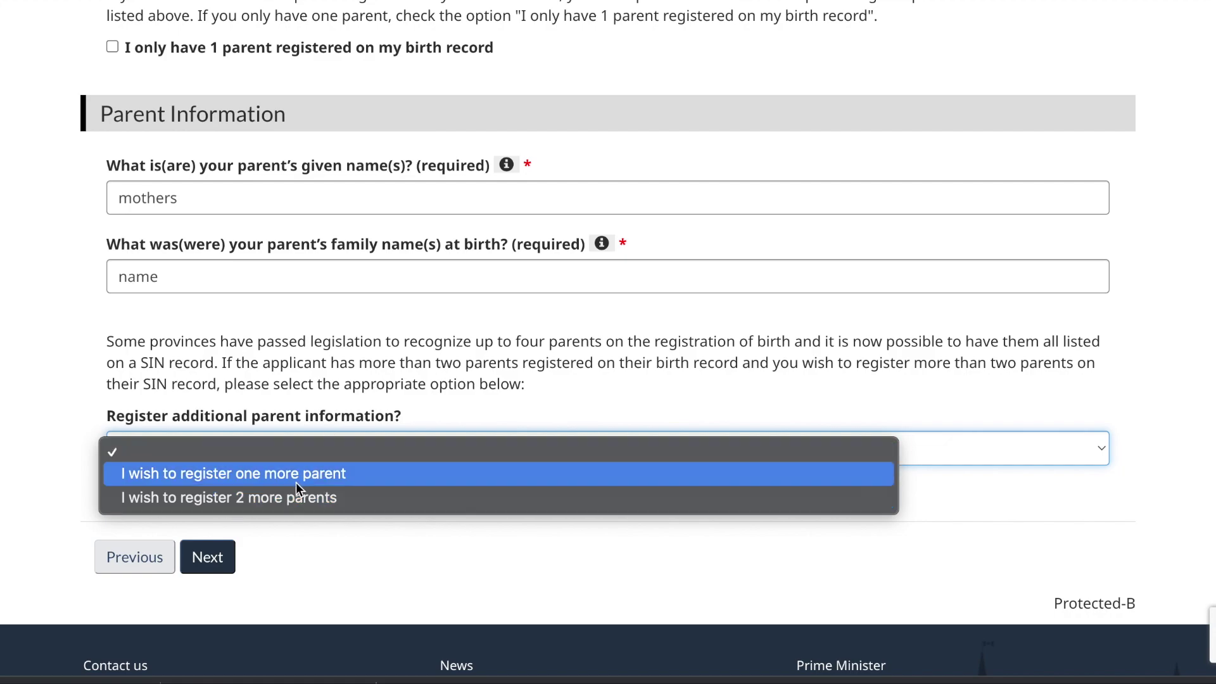
pyautogui.click(602, 409)
pyautogui.scroll(-1, 602, 414)
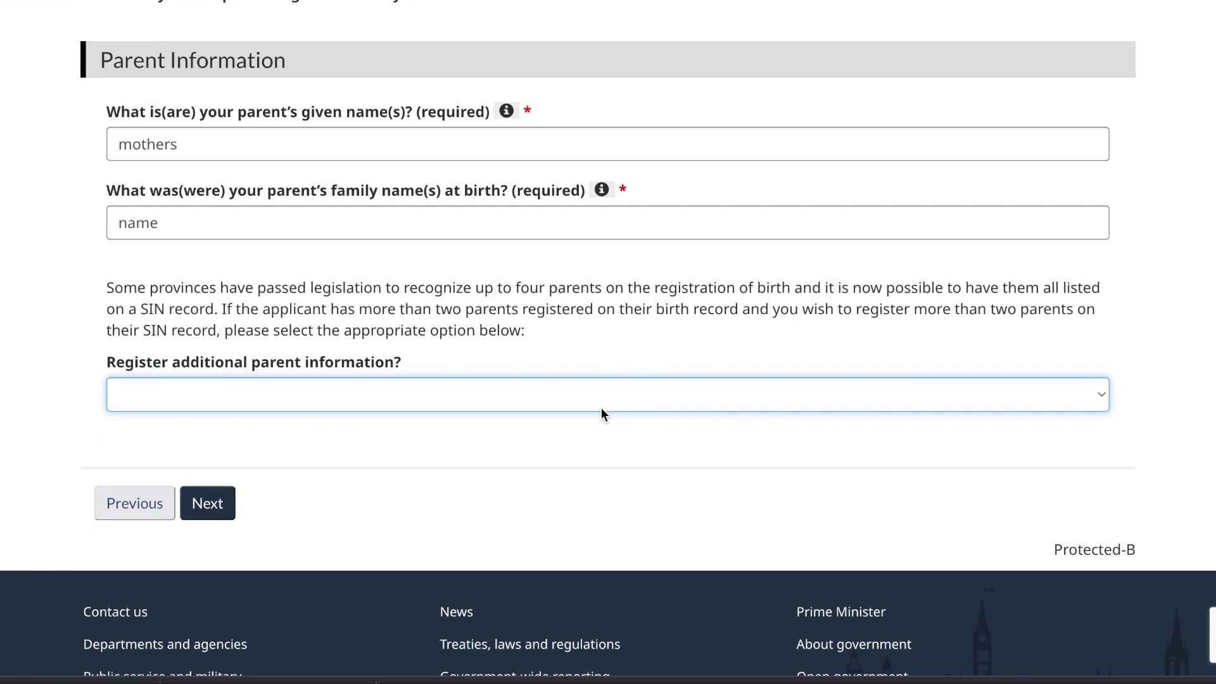
pyautogui.click(211, 500)
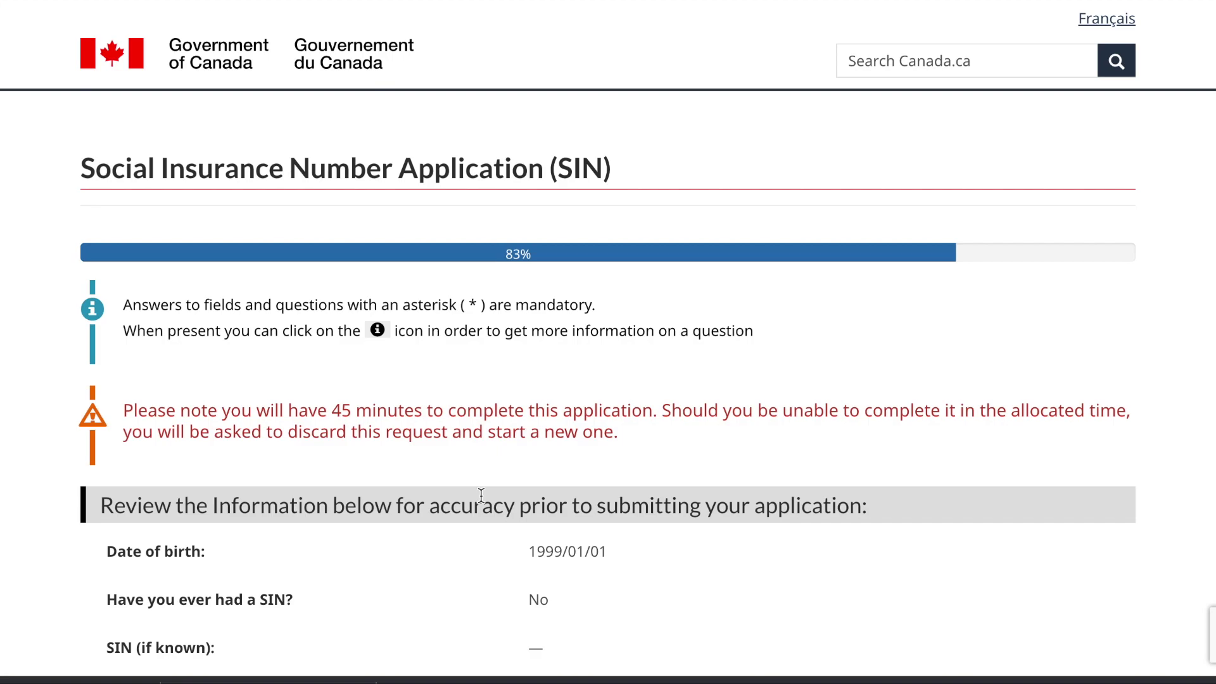
pyautogui.scroll(-3, 481, 495)
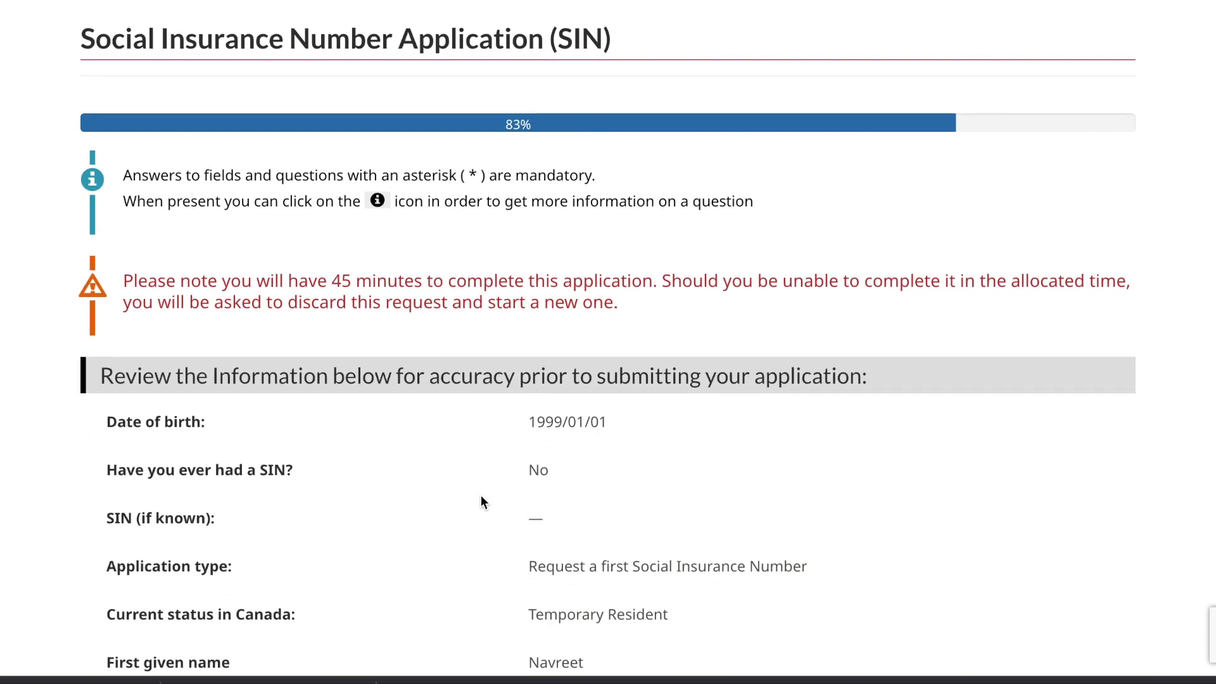
pyautogui.scroll(-12, 481, 497)
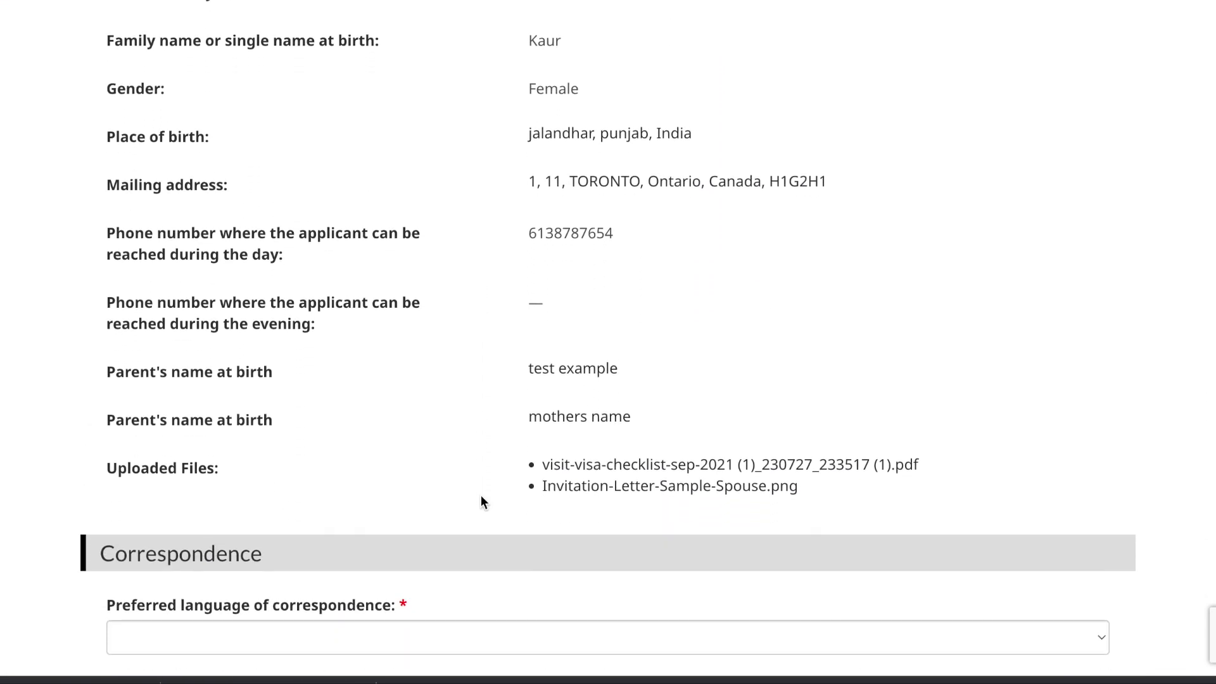
pyautogui.scroll(-5, 482, 499)
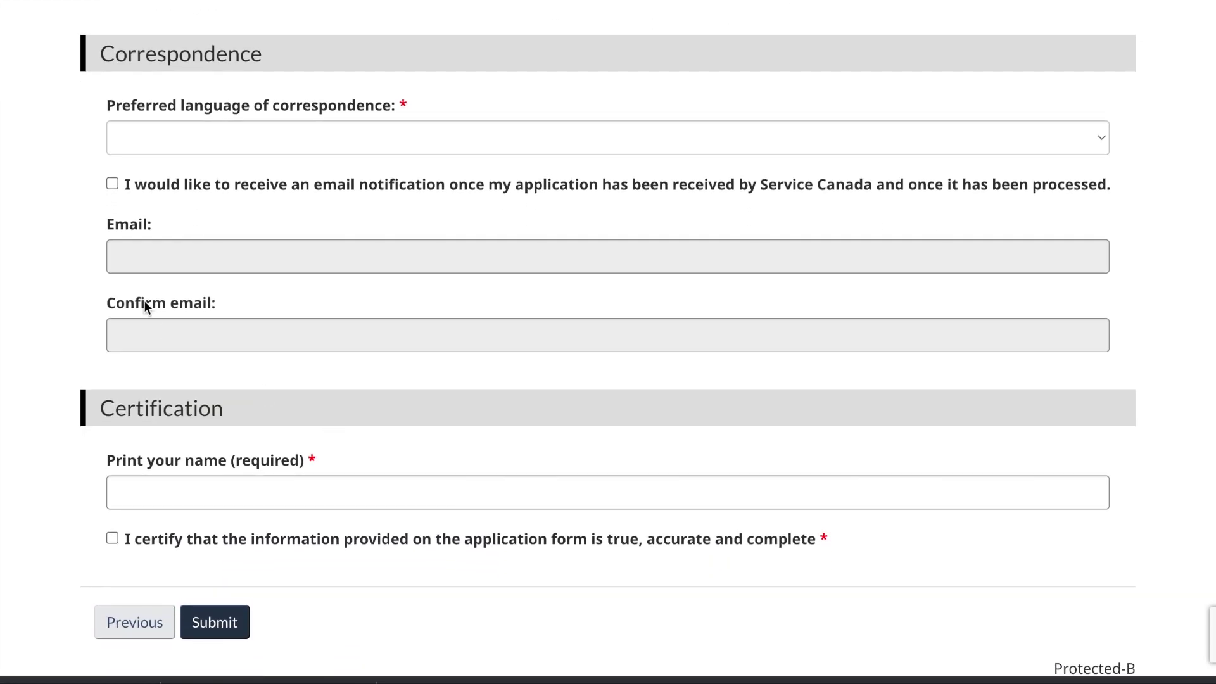
# Step: Set the correspondence language to English and opt into e-mail notifications
pyautogui.click(169, 153)
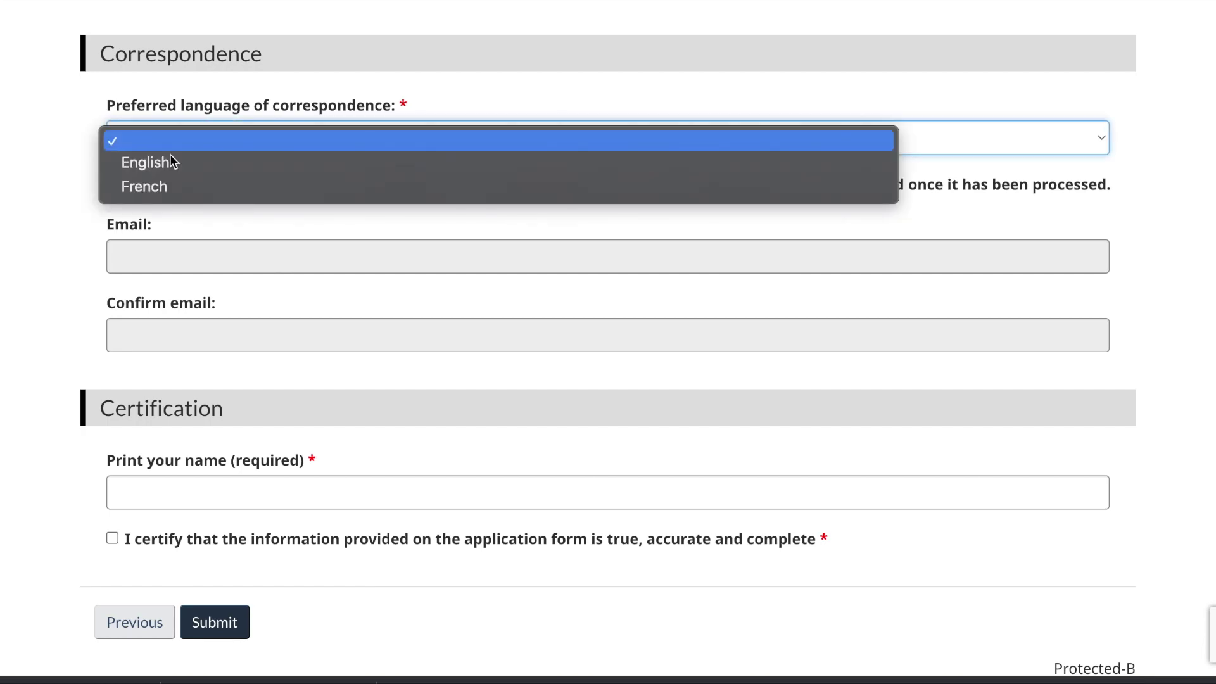
pyautogui.click(165, 166)
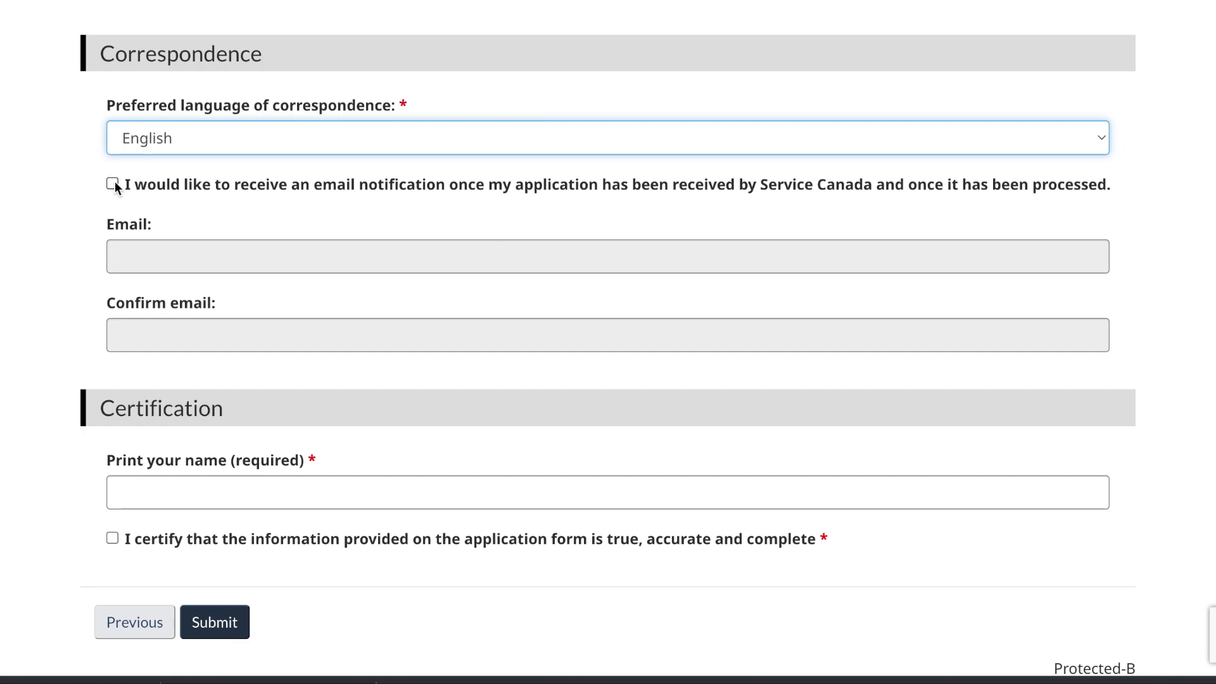
pyautogui.click(113, 184)
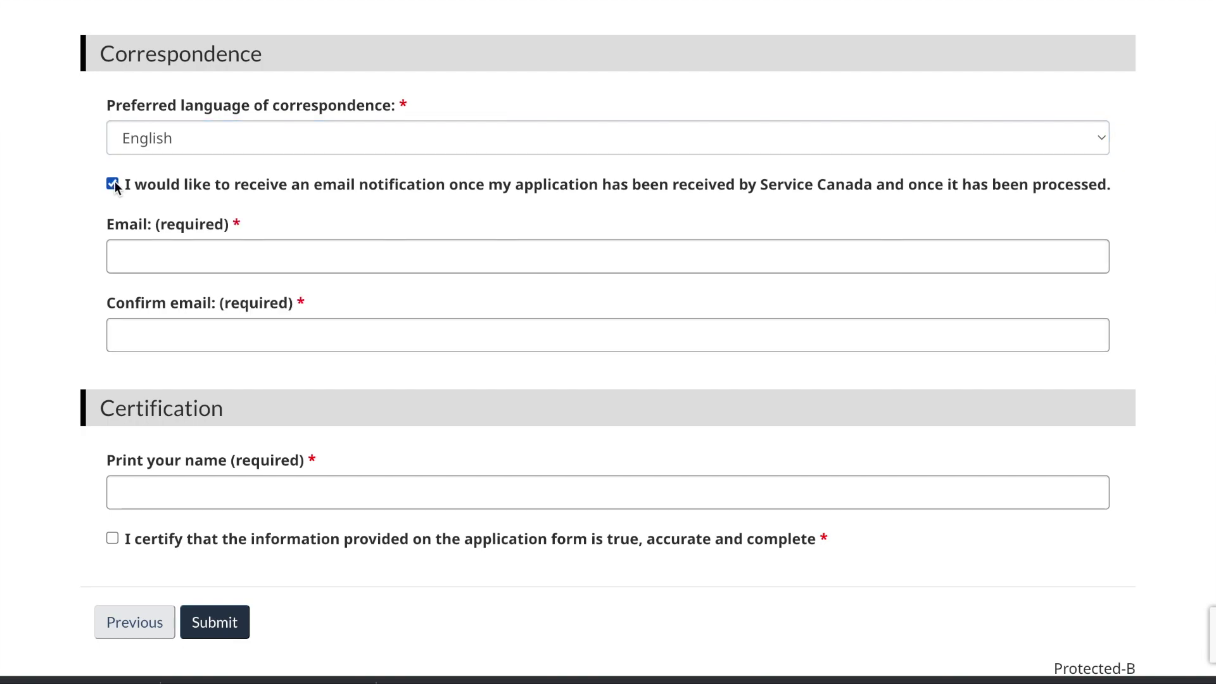
# Step: Enter the notification e-mail address in both the Email and Confirm email fields
pyautogui.click(149, 245)
pyautogui.write('test')
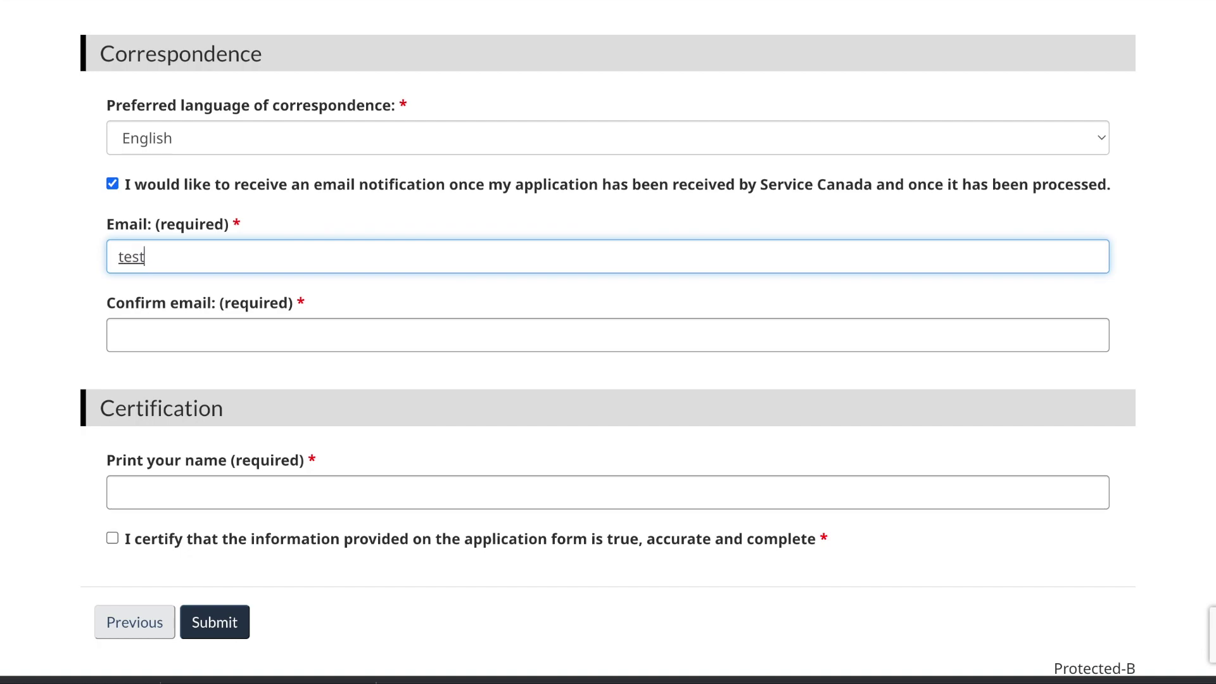
pyautogui.write('@gmail.com')
pyautogui.click(119, 337)
pyautogui.write('test@gm')
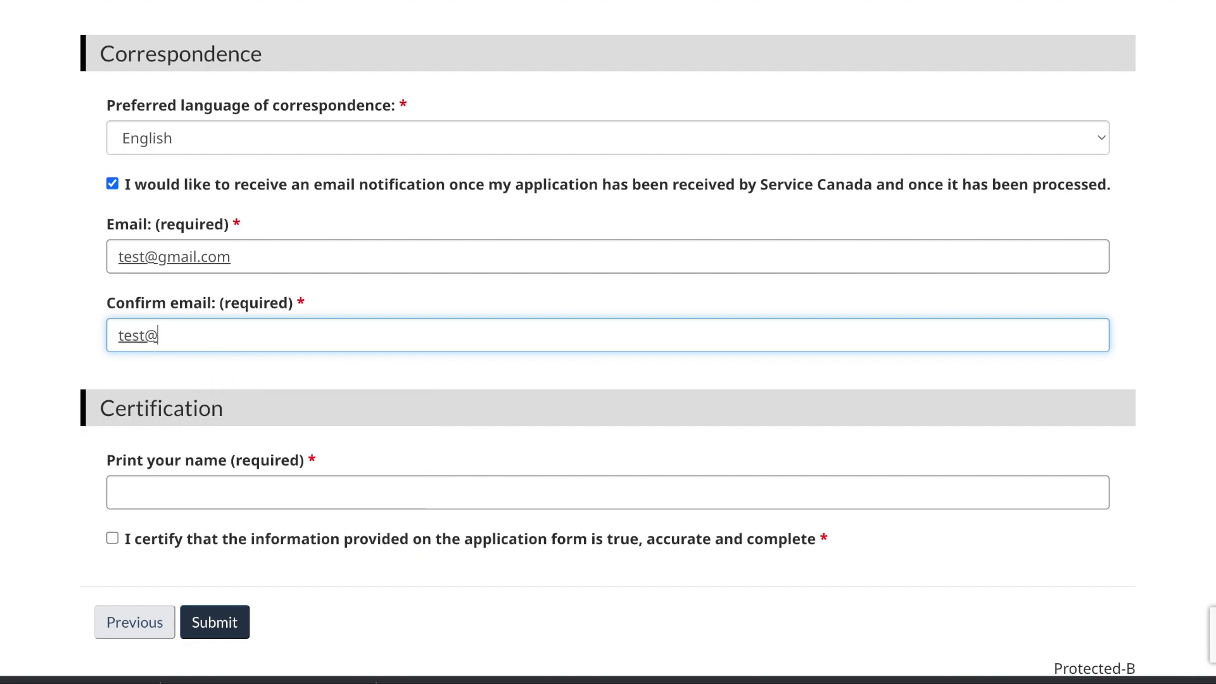
pyautogui.write('ail.com')
pyautogui.scroll(-2, 172, 431)
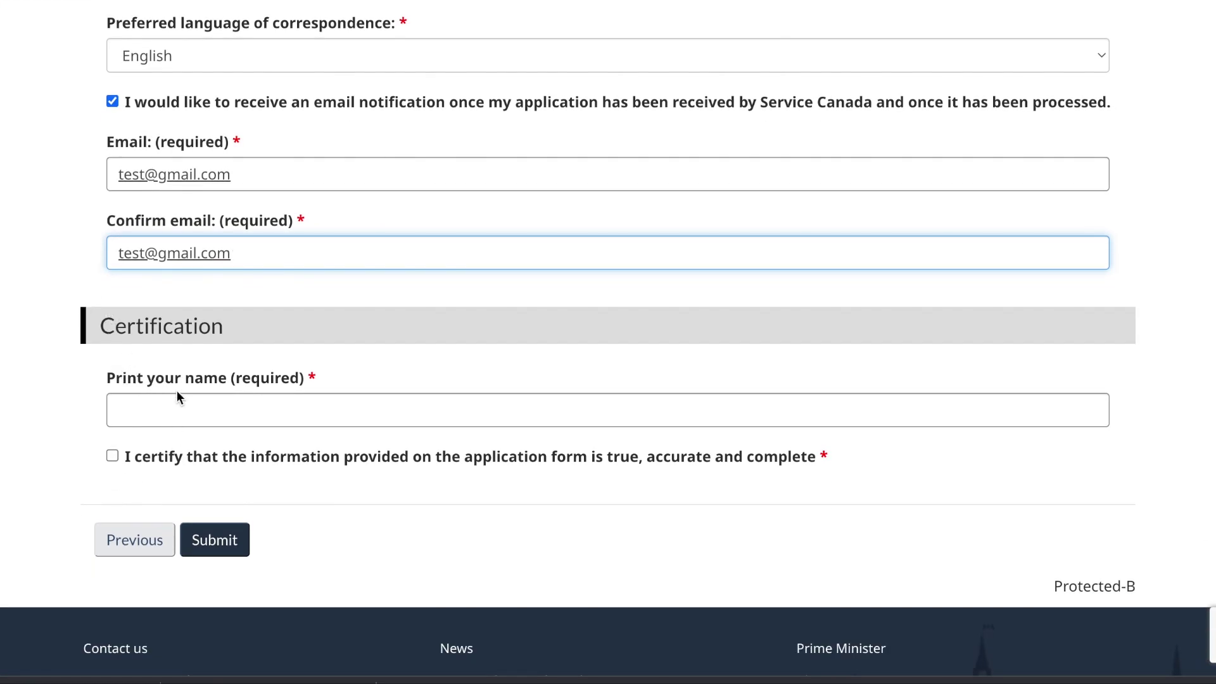
# Step: Print the applicant's name in the certification and tick the accuracy certification box
pyautogui.click(192, 412)
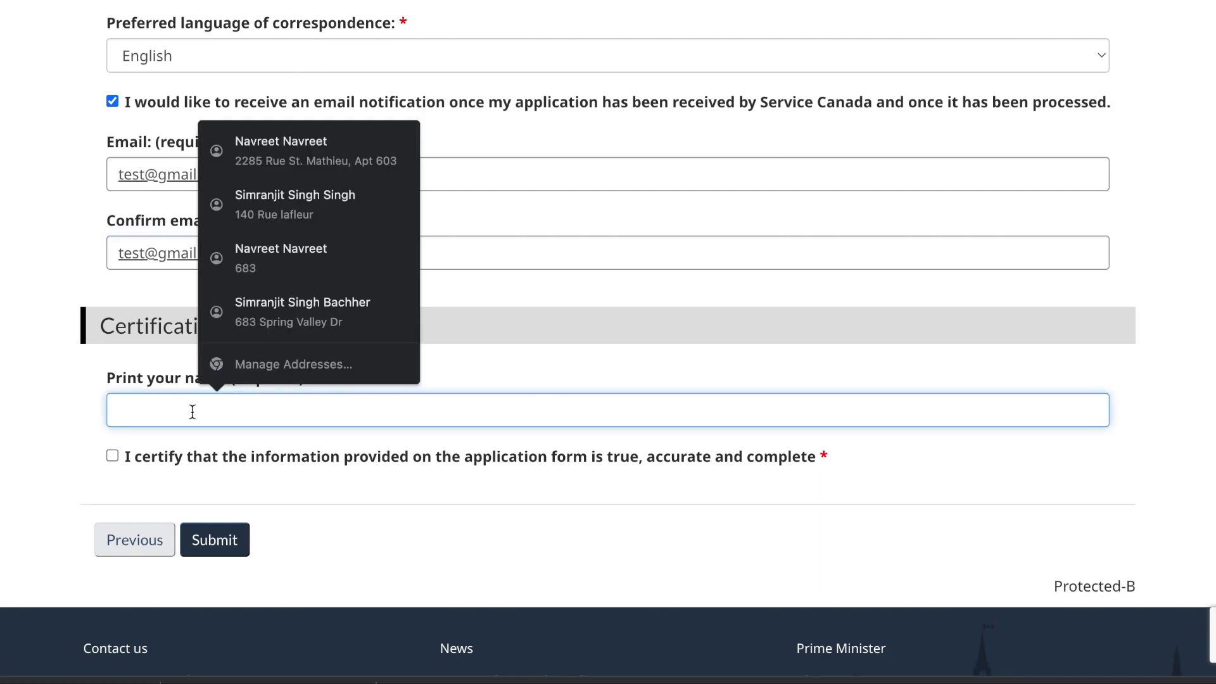
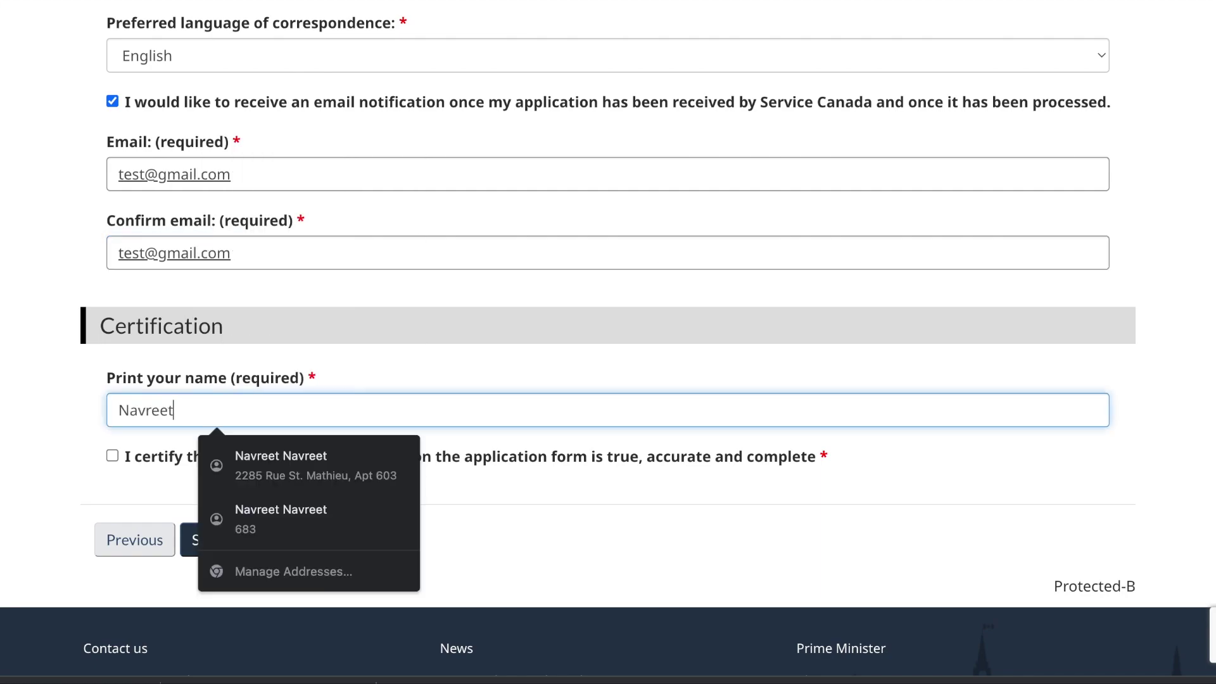
pyautogui.click(59, 485)
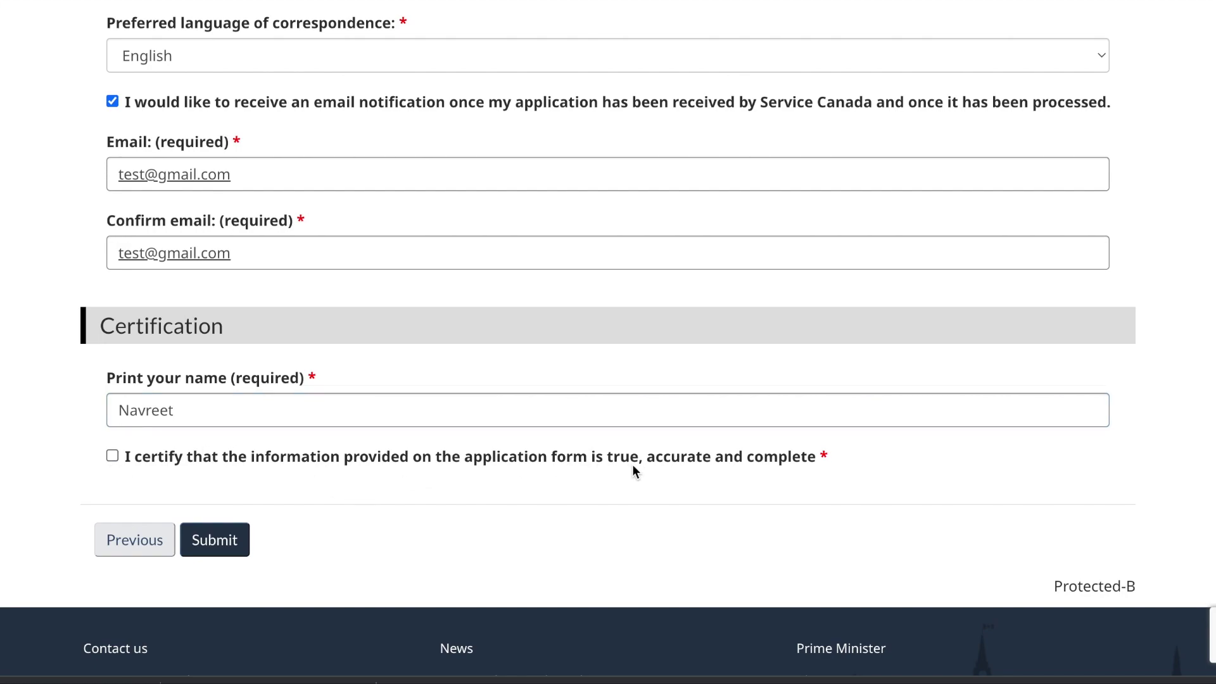
pyautogui.click(113, 456)
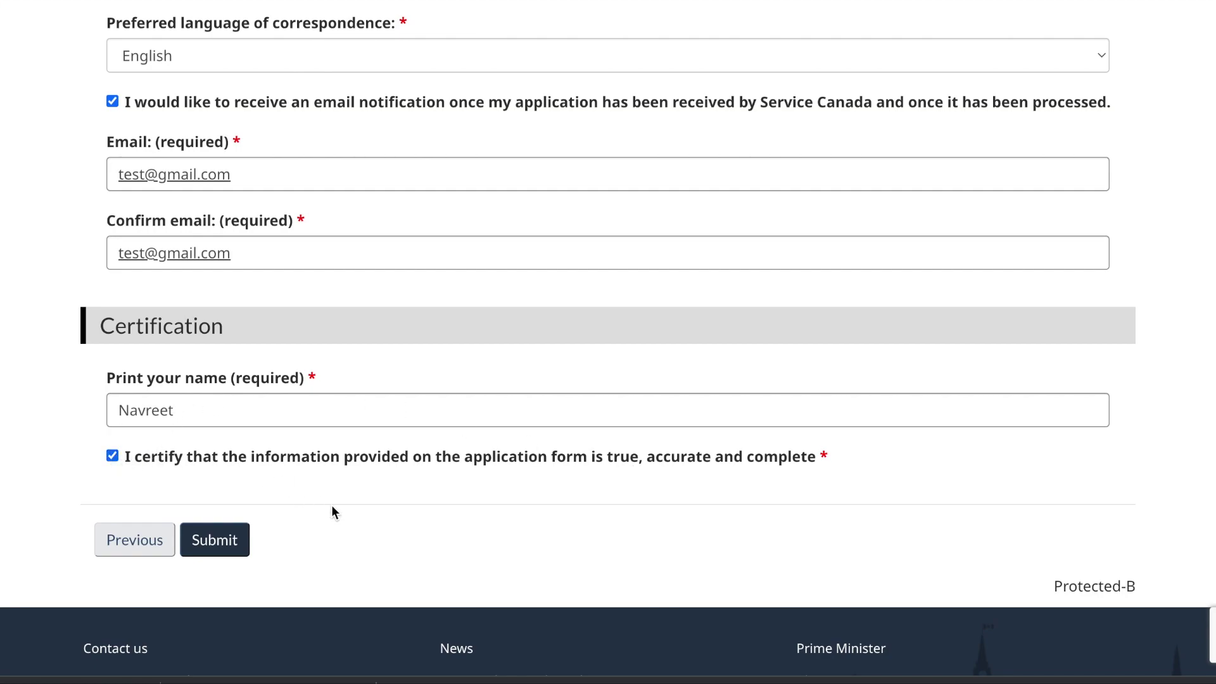